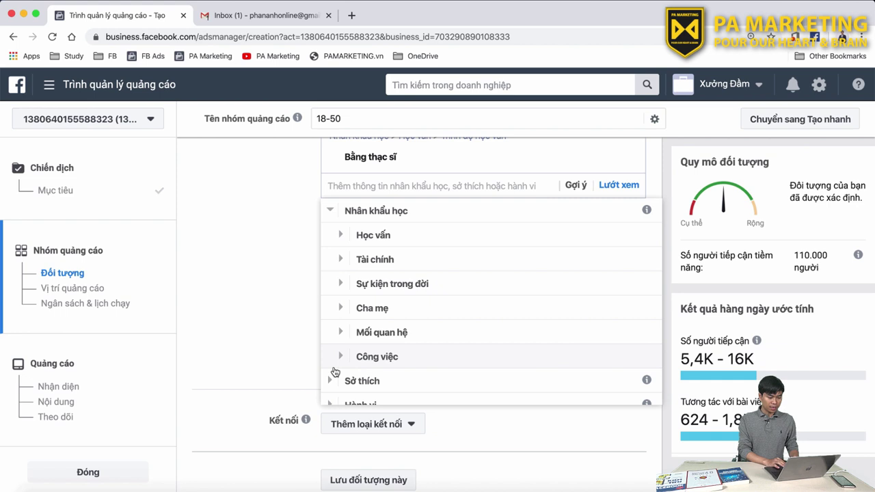
# - Expand Công việc under Nhân khẩu học, view the Nhà tuyển dụng company search, and return to the category list
pyautogui.click(340, 356)
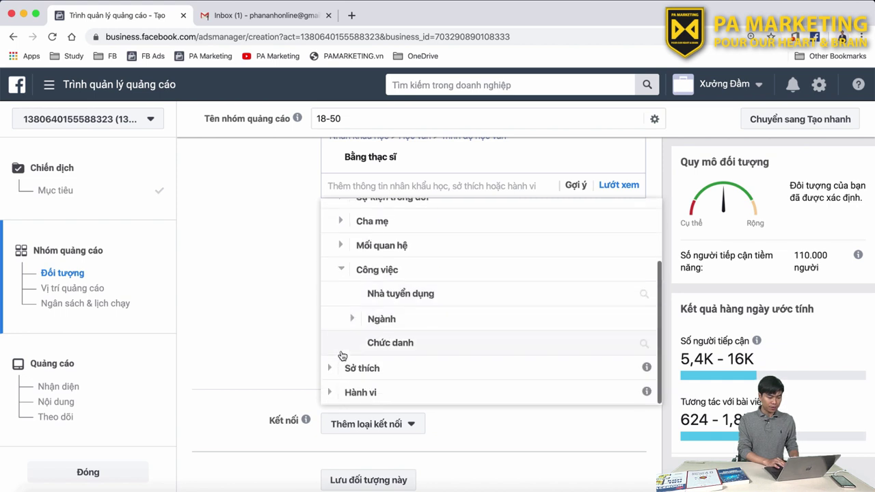
pyautogui.click(417, 296)
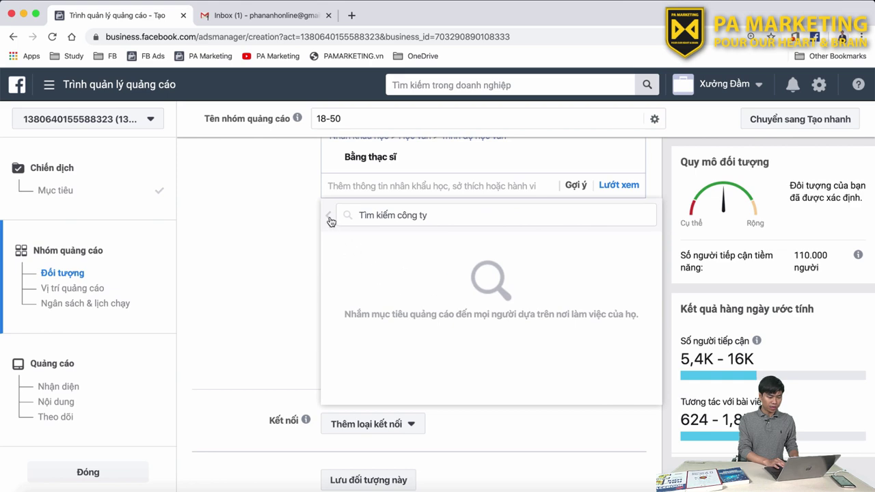
pyautogui.click(329, 218)
# - Expand Ngành, review the industry options through the end of the list, and collapse the Công việc category
pyautogui.click(380, 323)
pyautogui.moveTo(412, 329)
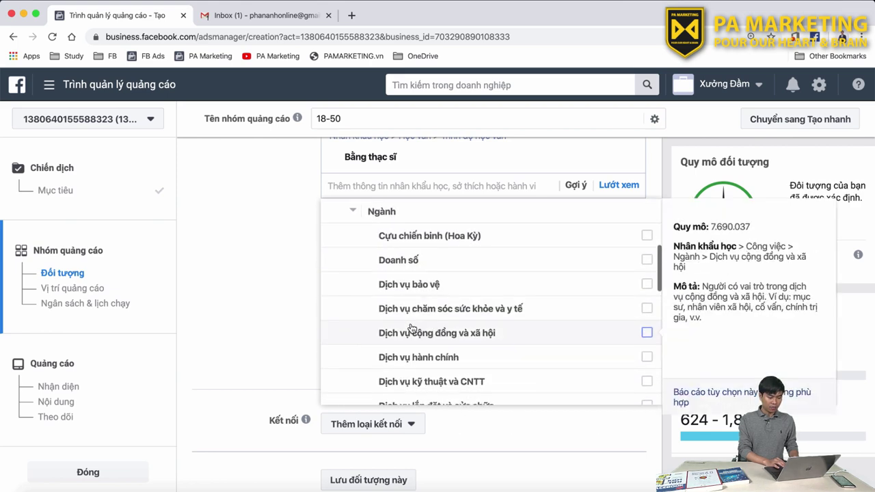
pyautogui.scroll(-1, 445, 270)
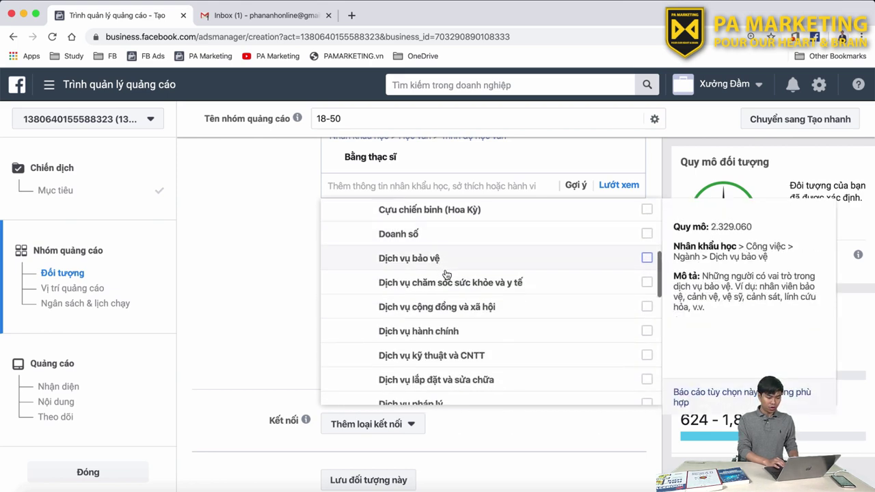
pyautogui.scroll(-2, 472, 332)
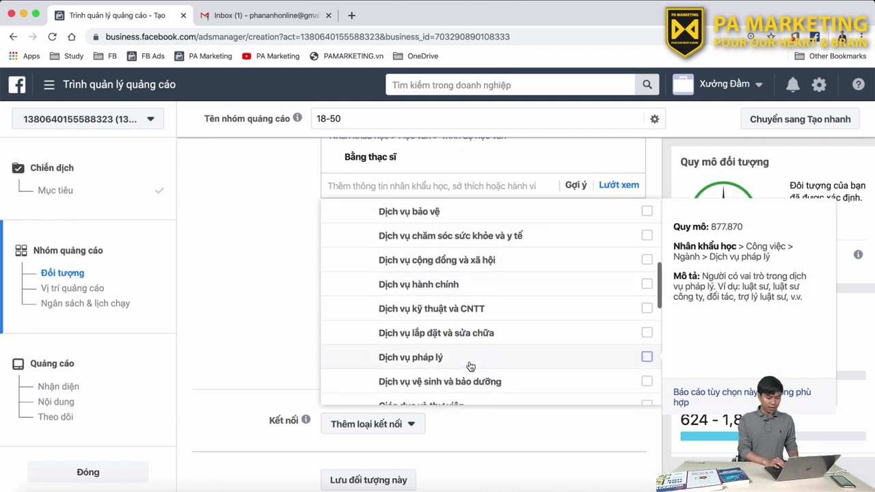
pyautogui.scroll(-2, 477, 384)
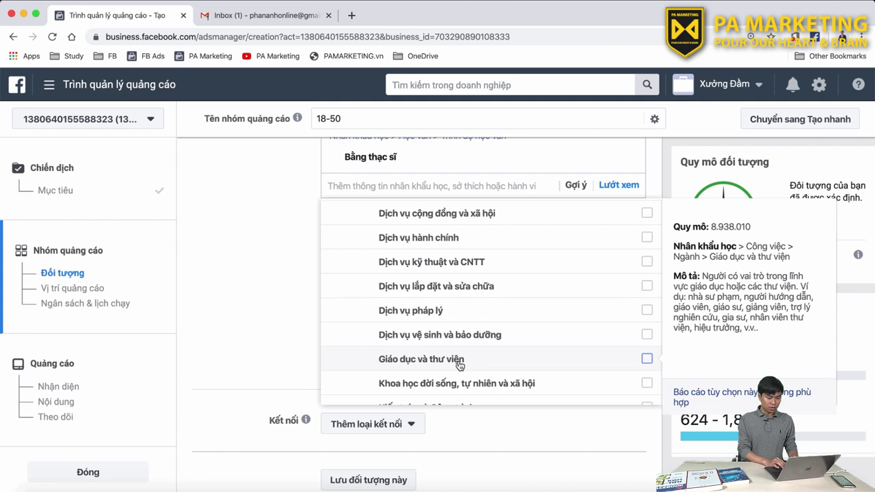
pyautogui.scroll(-7, 460, 366)
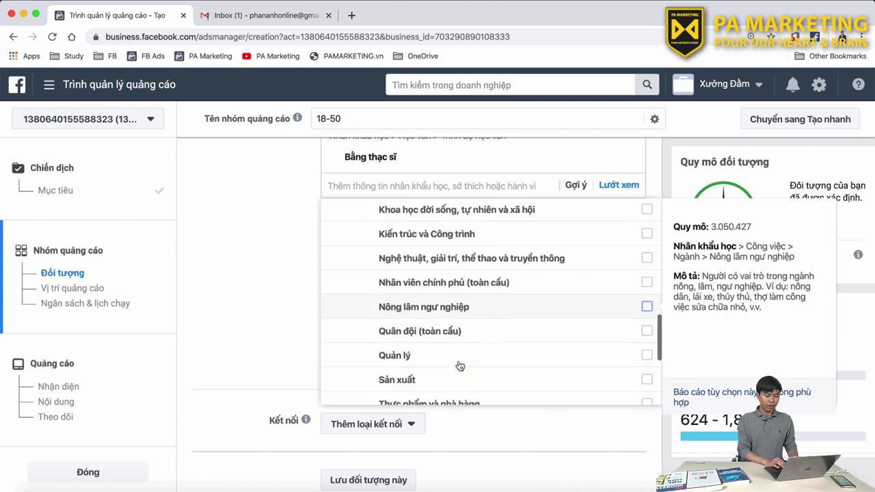
pyautogui.scroll(-1, 460, 366)
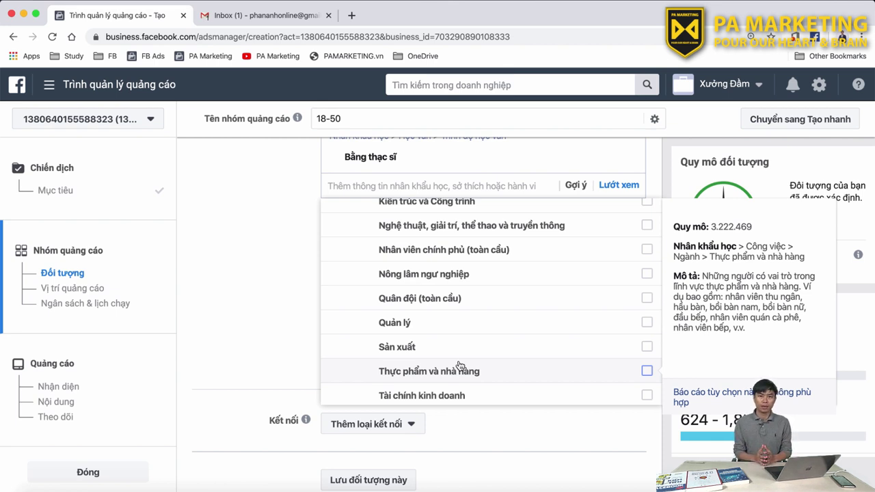
pyautogui.scroll(-5, 460, 367)
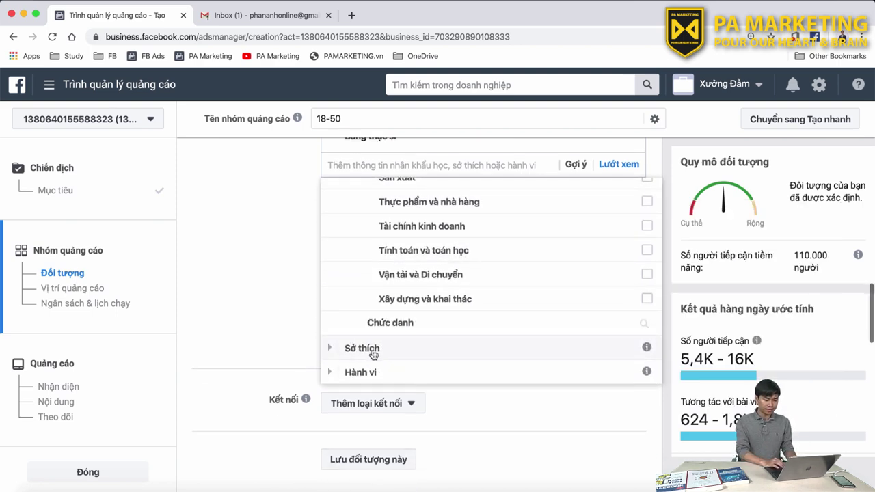
pyautogui.scroll(5, 431, 312)
pyautogui.scroll(5, 435, 305)
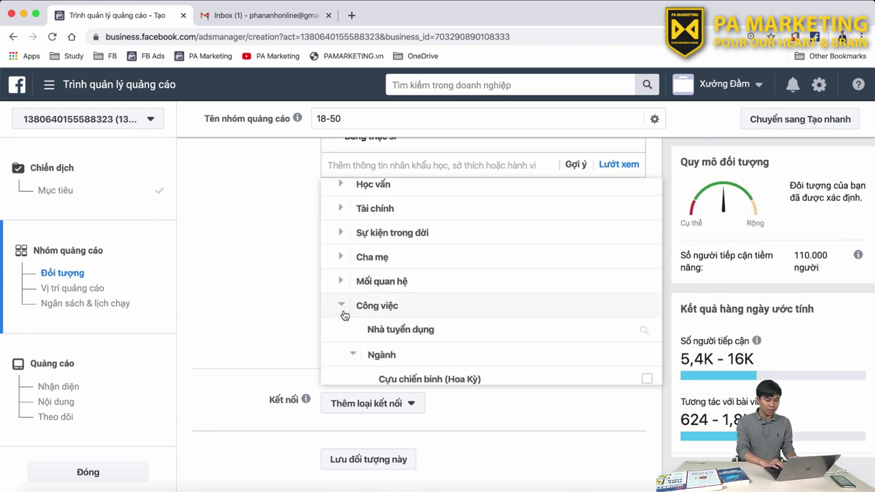
pyautogui.click(344, 306)
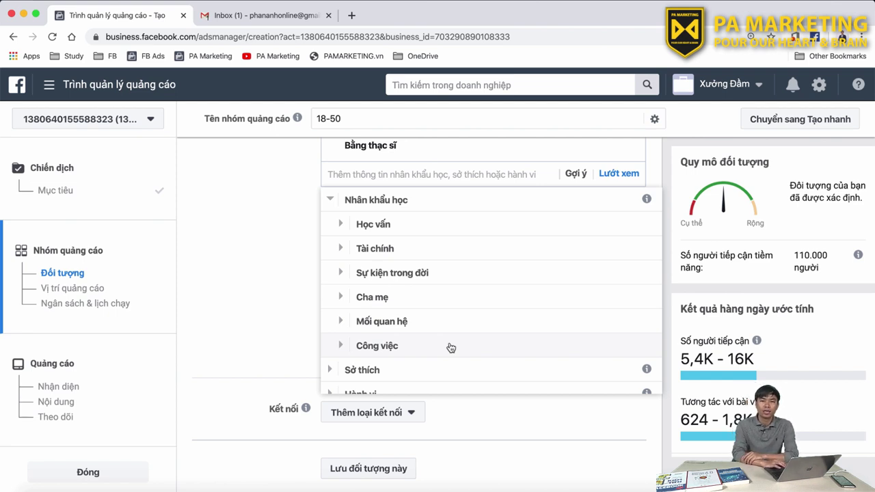
# - Expand the Sở thích category and review its main interest groups from Công nghệ to Ẩm thực
pyautogui.scroll(-1, 450, 348)
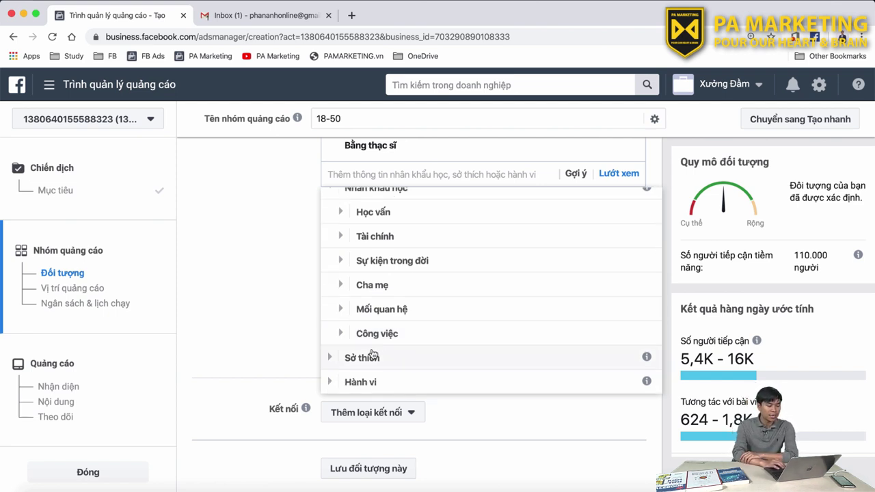
pyautogui.click(328, 363)
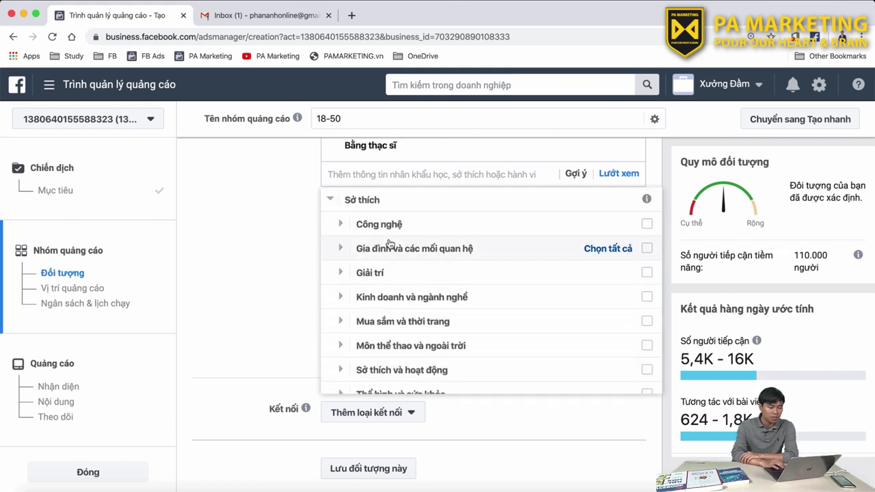
pyautogui.scroll(-2, 410, 345)
pyautogui.scroll(-1, 414, 349)
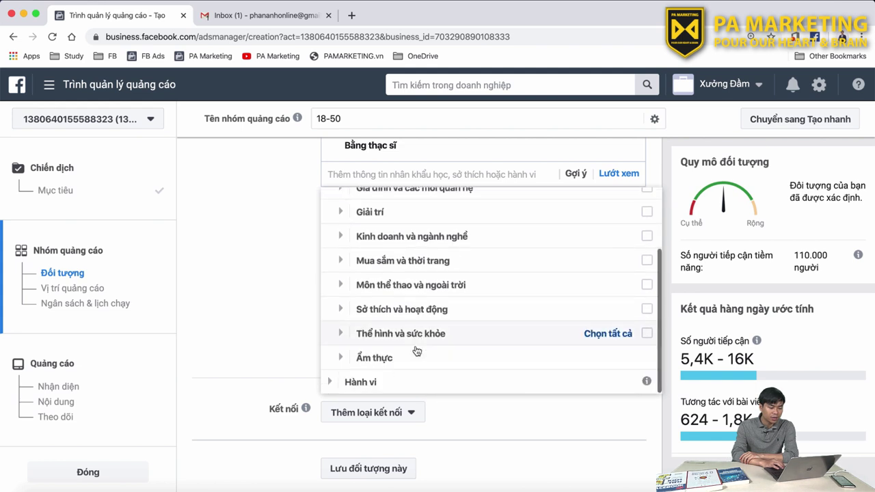
pyautogui.scroll(4, 394, 315)
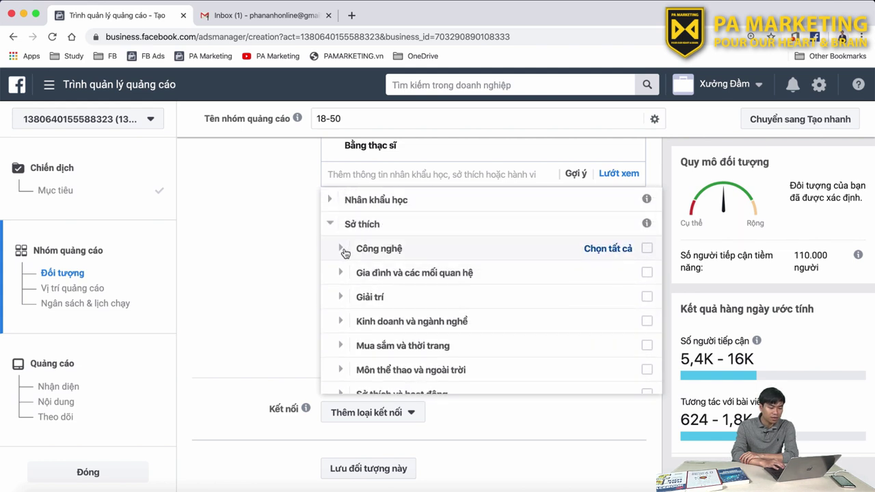
# - Expand Công nghệ and its Máy tính subgroup, and look through the computer-related interests
pyautogui.click(341, 251)
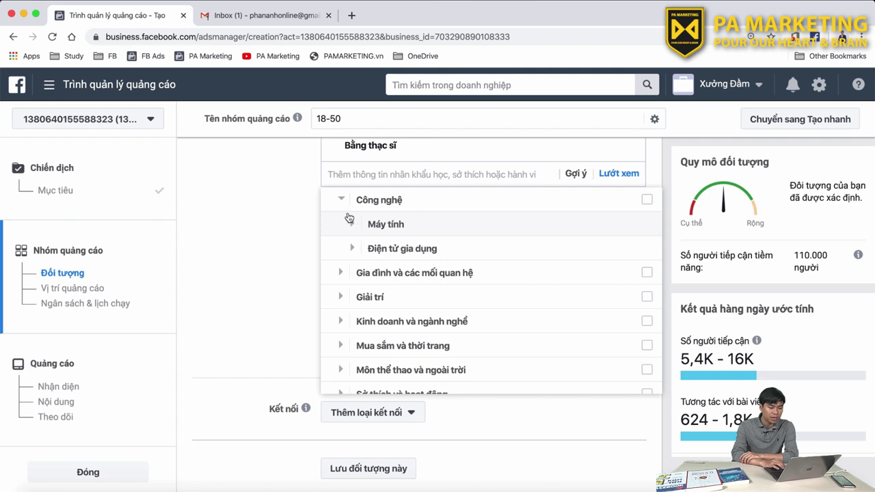
pyautogui.click(355, 225)
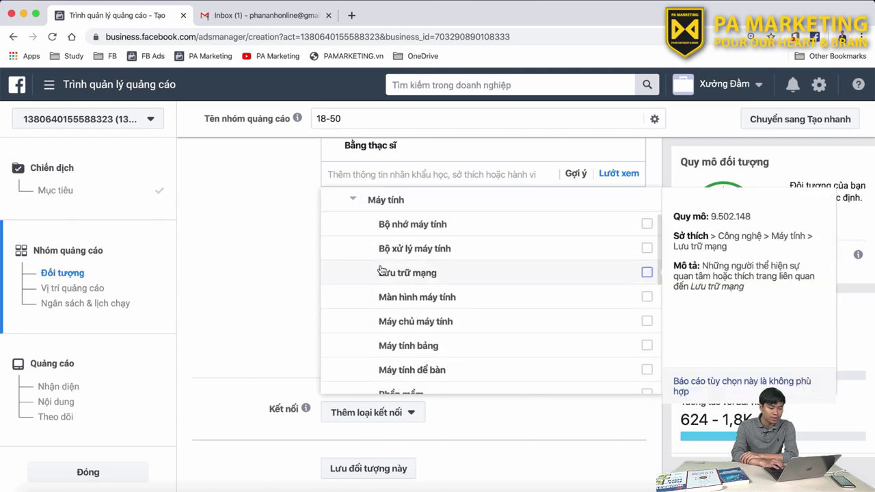
pyautogui.scroll(-5, 369, 273)
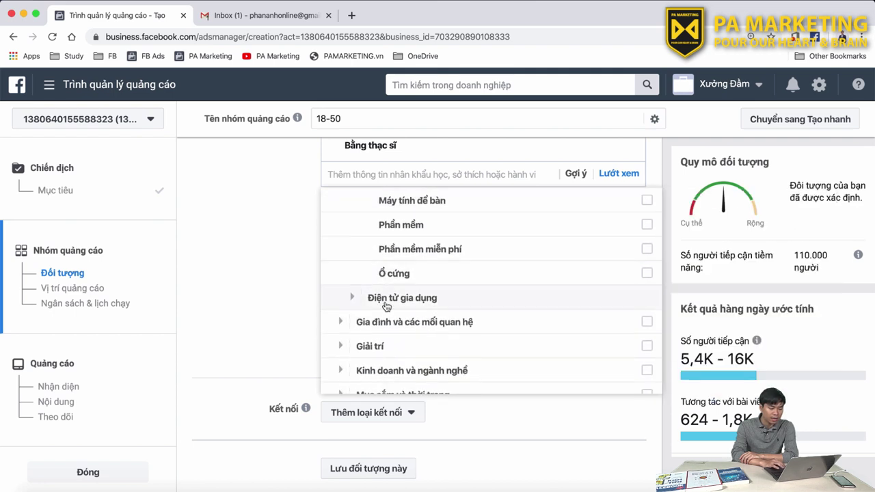
# - Expand Điện tử gia dụng under Công nghệ and examine its consumer electronics interests, including Điện thoại di động and Điện thoại thông minh
pyautogui.click(353, 301)
pyautogui.scroll(-3, 421, 298)
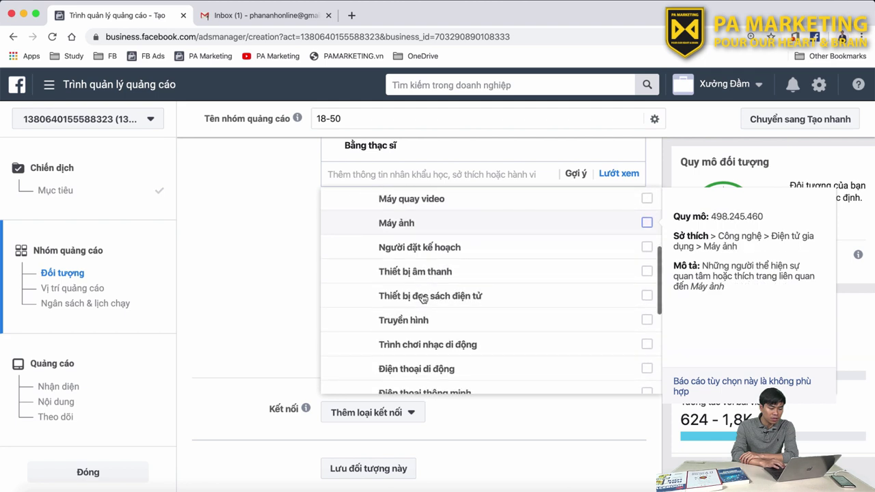
pyautogui.scroll(1, 423, 308)
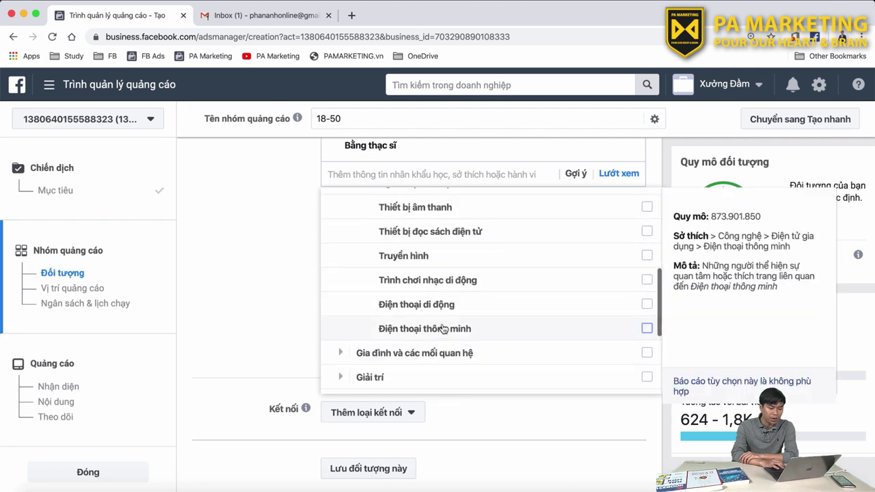
pyautogui.scroll(1, 423, 294)
pyautogui.scroll(1, 417, 277)
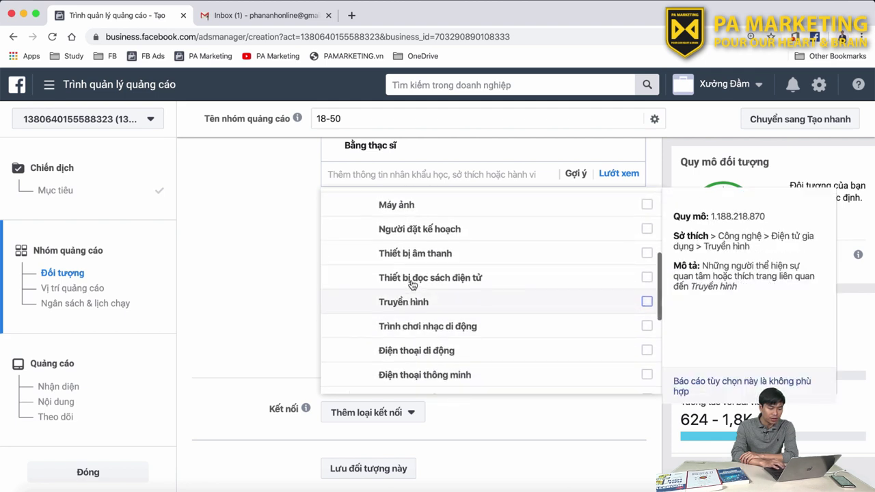
pyautogui.scroll(1, 405, 263)
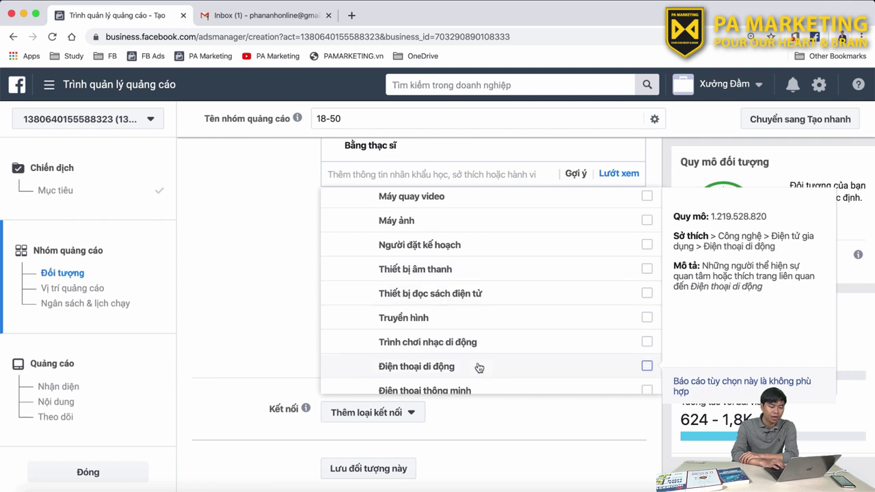
pyautogui.scroll(-3, 477, 366)
pyautogui.scroll(-1, 370, 363)
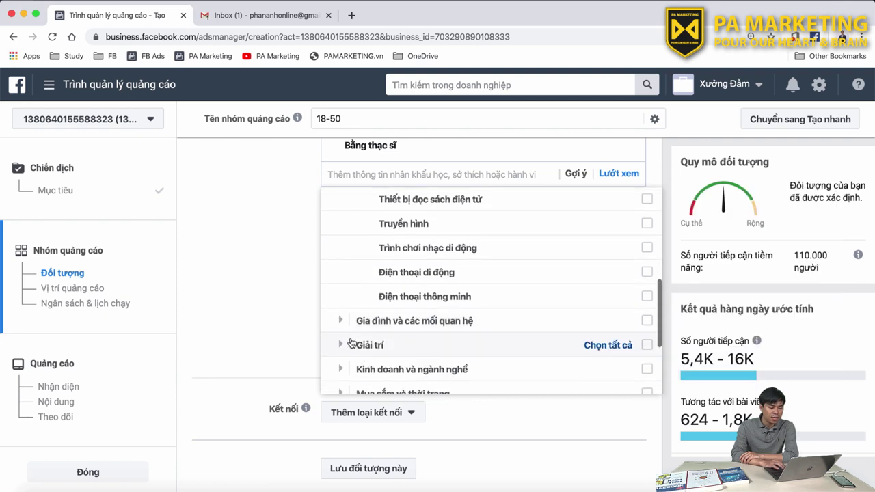
# - Review the Gia đình và các mối quan hệ interests and the Chương trình truyền hình options under Giải trí
pyautogui.click(342, 327)
pyautogui.scroll(-4, 402, 284)
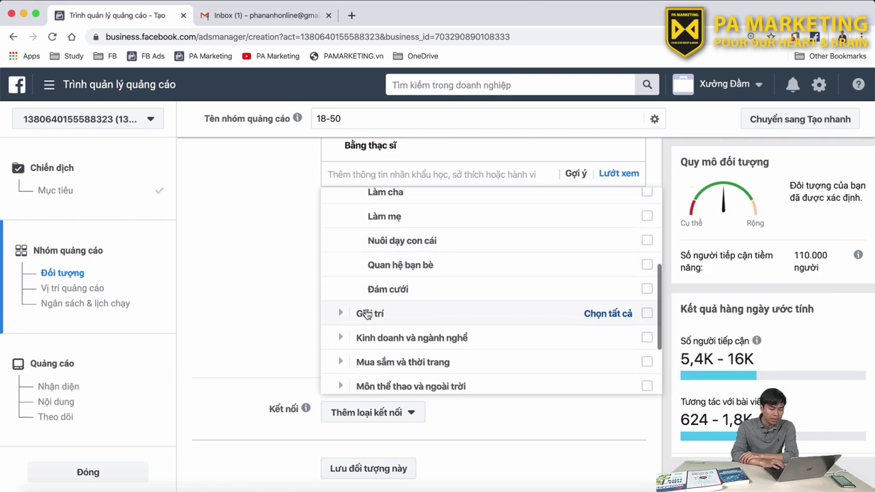
pyautogui.click(342, 314)
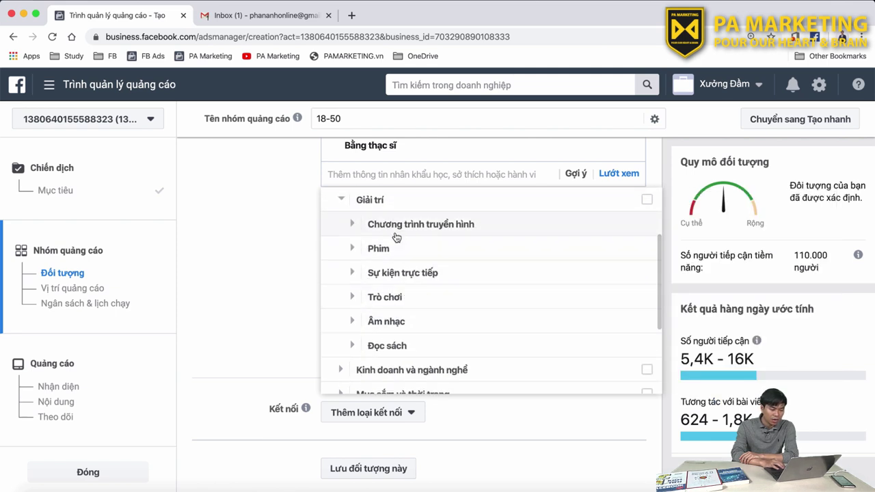
pyautogui.click(354, 229)
pyautogui.scroll(-1, 445, 314)
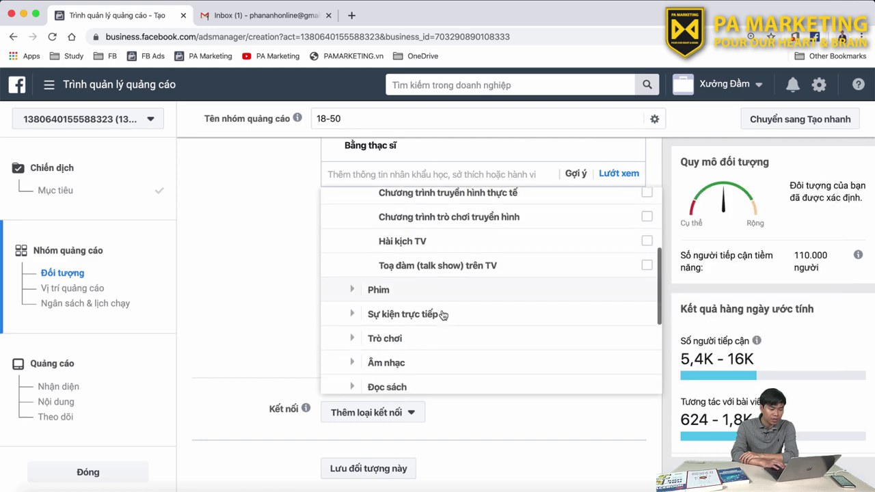
# - Expand Phim under Giải trí and look through its film genre interests
pyautogui.click(353, 292)
pyautogui.scroll(-5, 461, 326)
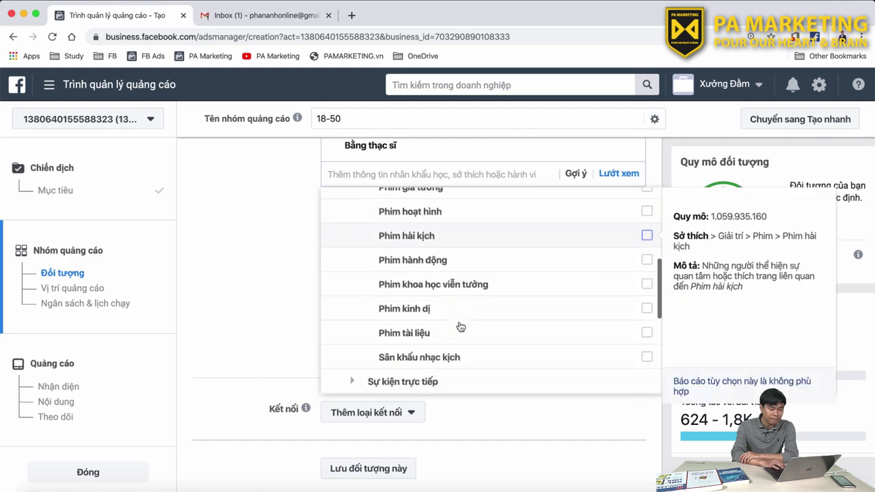
pyautogui.scroll(-1, 459, 326)
pyautogui.scroll(1, 438, 321)
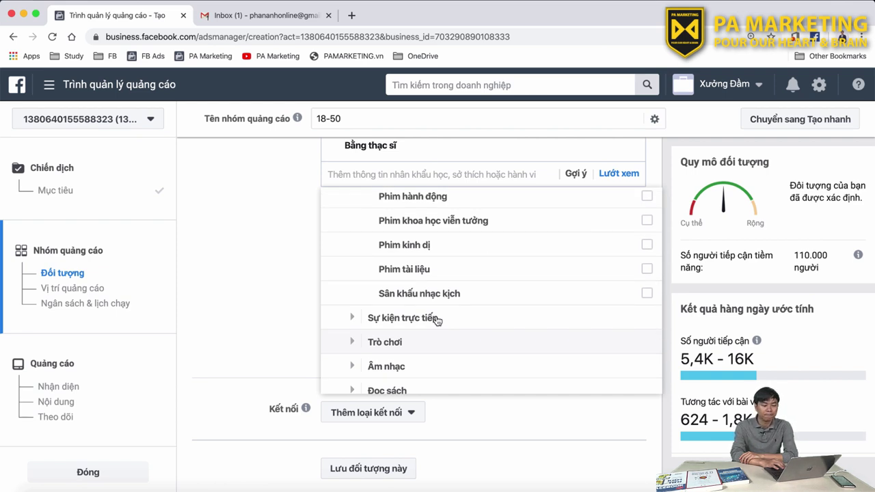
pyautogui.scroll(1, 438, 320)
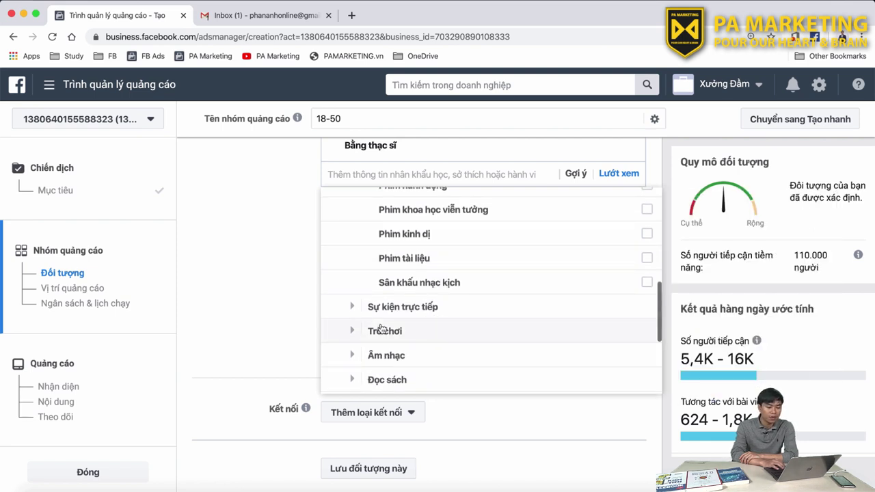
# - Expand Sự kiện trực tiếp under Giải trí and examine its live event interests from Ba lê to Vũ trường
pyautogui.scroll(-2, 437, 322)
pyautogui.click(353, 307)
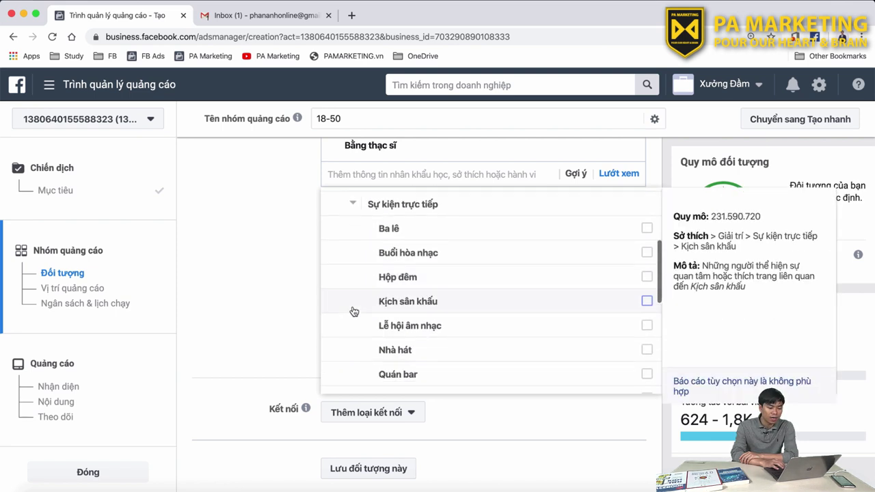
pyautogui.scroll(-2, 451, 306)
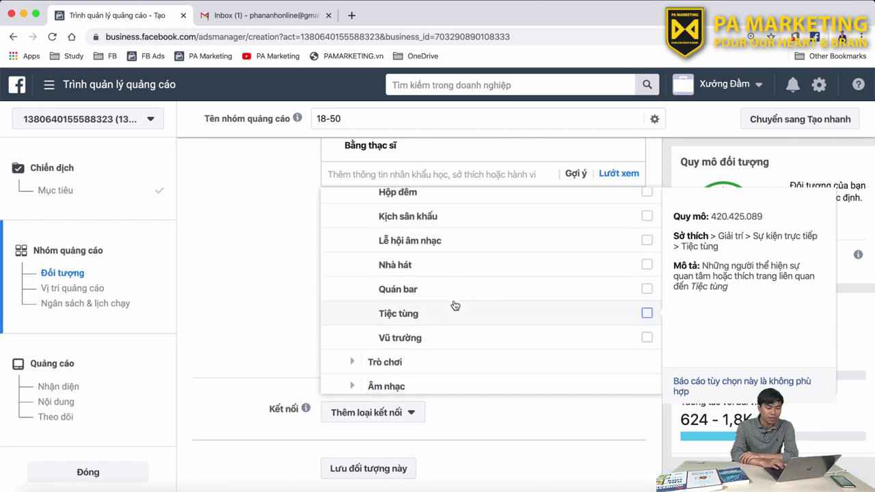
pyautogui.scroll(3, 456, 306)
pyautogui.scroll(-1, 455, 306)
pyautogui.scroll(-3, 456, 306)
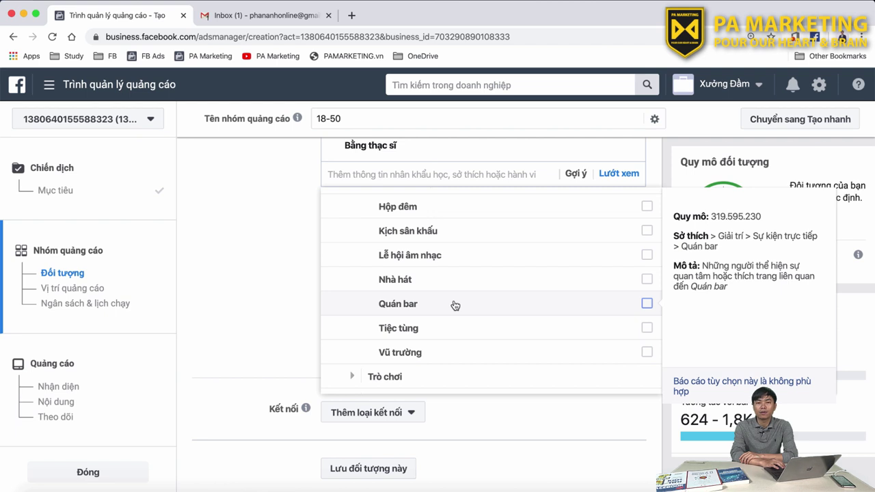
pyautogui.scroll(-3, 454, 305)
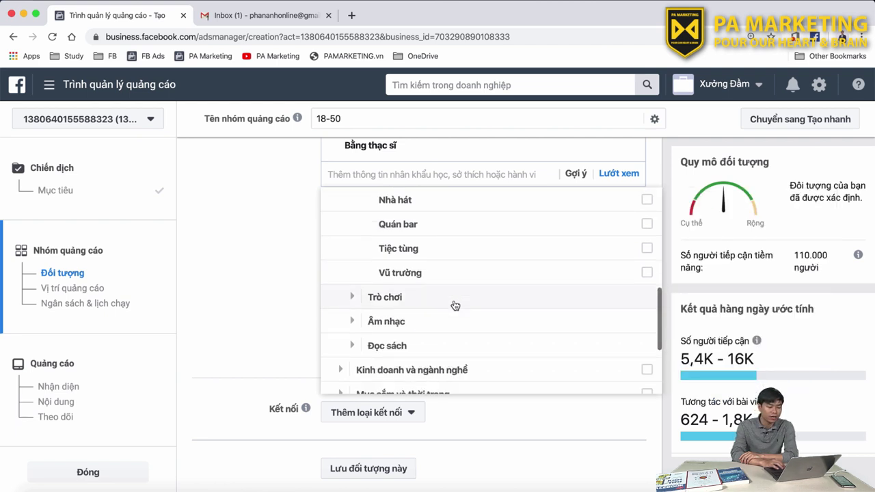
# - Expand Trò chơi under Giải trí and examine its game interests from Chơi đua to Đánh bạc
pyautogui.click(352, 278)
pyautogui.scroll(-5, 438, 308)
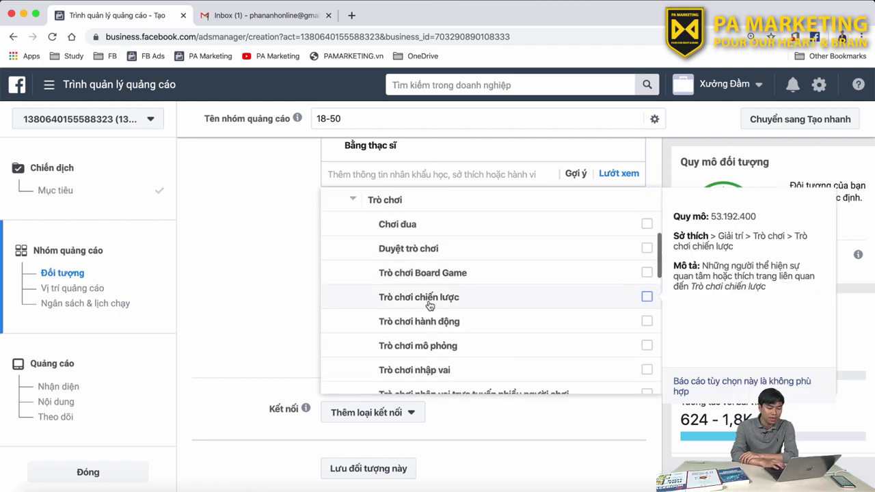
pyautogui.scroll(-10, 443, 312)
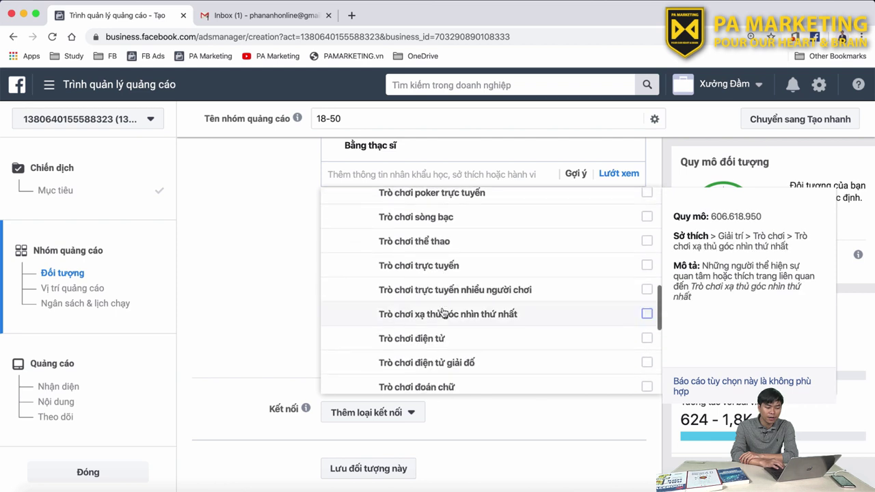
pyautogui.scroll(1, 443, 312)
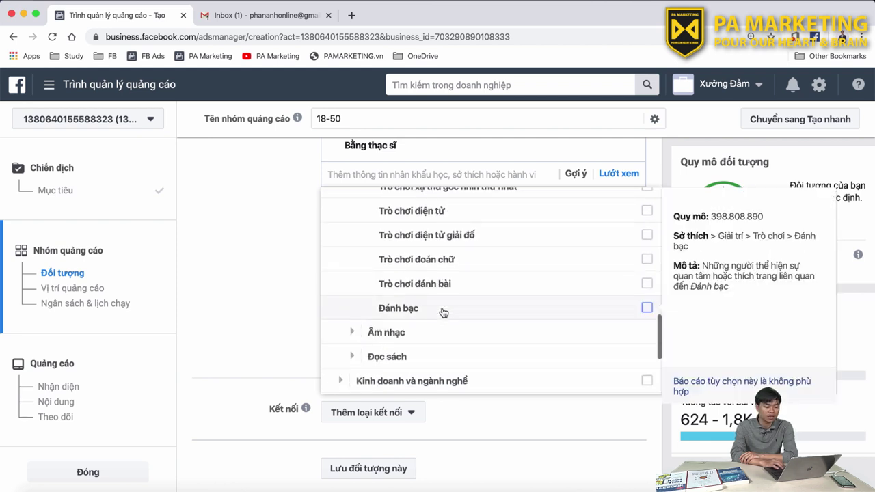
# - Expand Âm nhạc under Giải trí and look through its music genre interests down to Video âm nhạc
pyautogui.scroll(-2, 441, 313)
pyautogui.click(352, 294)
pyautogui.scroll(-8, 424, 307)
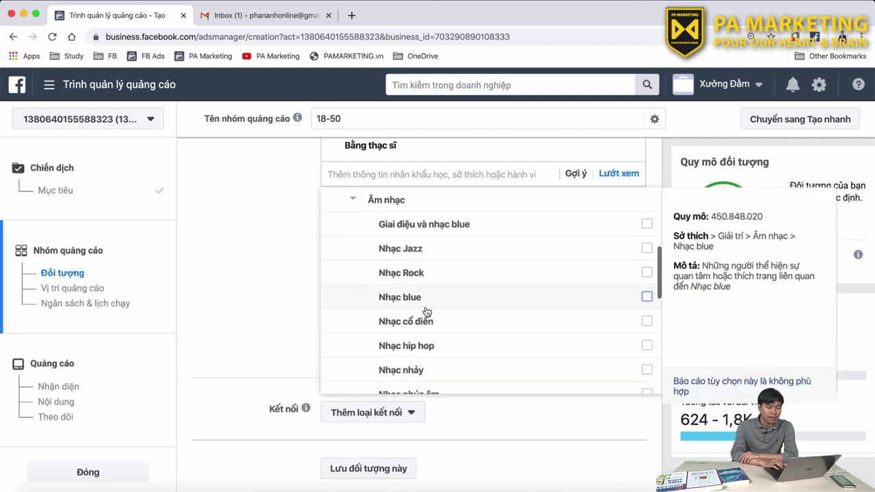
pyautogui.scroll(-1, 410, 304)
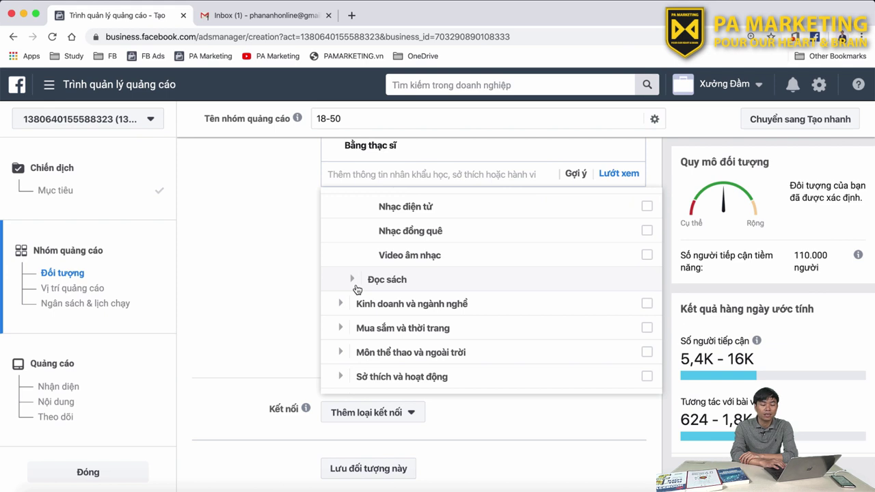
# - Expand Đọc sách under Giải trí and review its reading interests from Báo chí to Văn học
pyautogui.scroll(1, 357, 290)
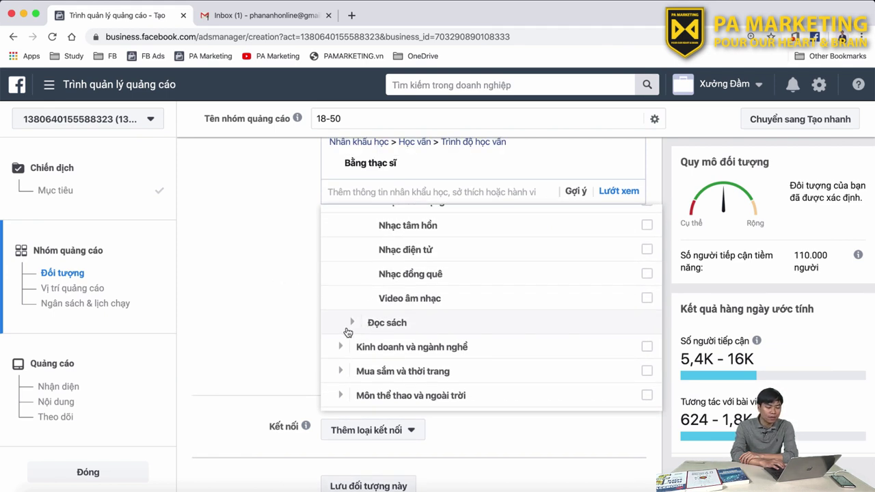
pyautogui.click(356, 324)
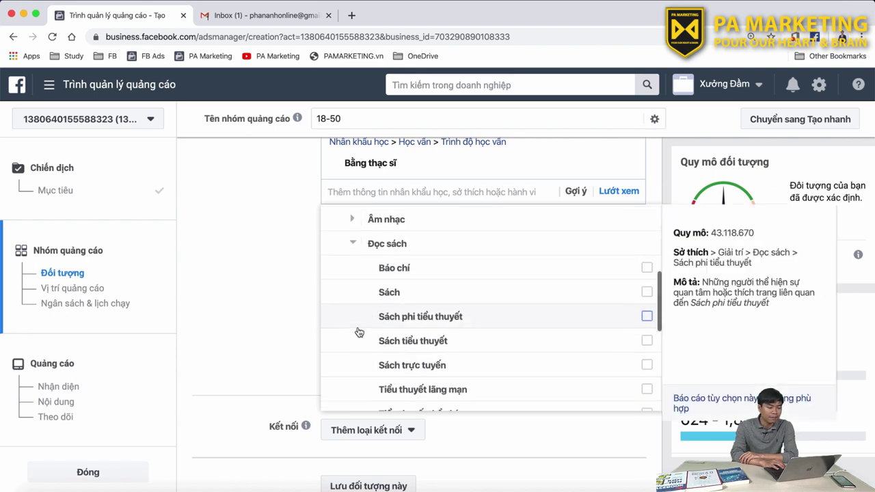
pyautogui.scroll(-3, 357, 331)
pyautogui.scroll(1, 357, 331)
pyautogui.scroll(2, 359, 328)
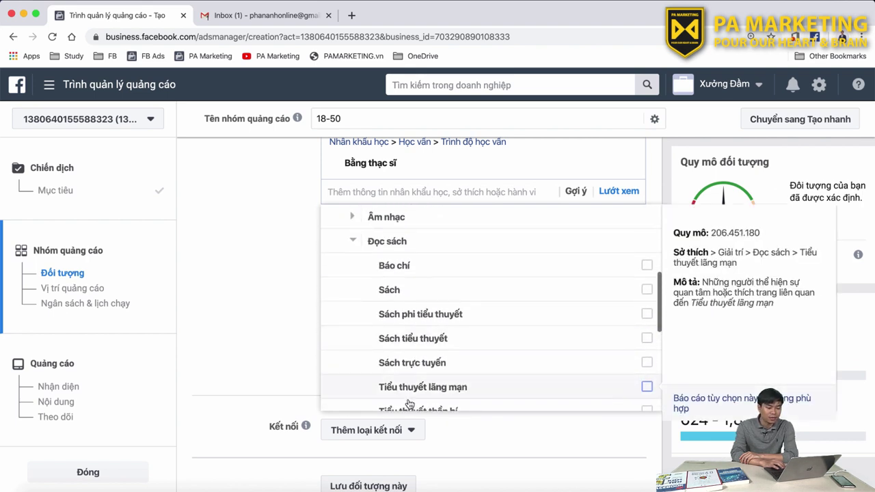
pyautogui.scroll(-4, 376, 293)
pyautogui.scroll(-2, 399, 296)
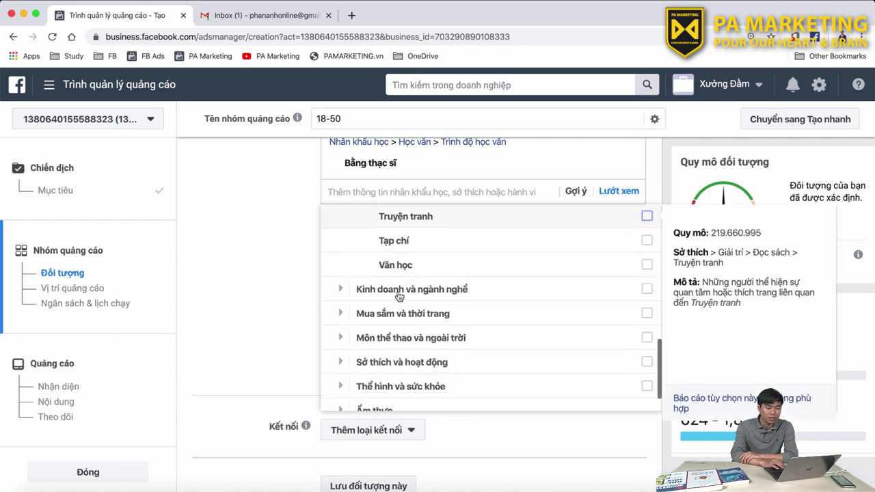
# - Expand Kinh doanh và ngành nghề and look through its business and industry interests down to Điều dưỡng
pyautogui.click(341, 290)
pyautogui.scroll(-2, 371, 316)
pyautogui.scroll(-10, 372, 315)
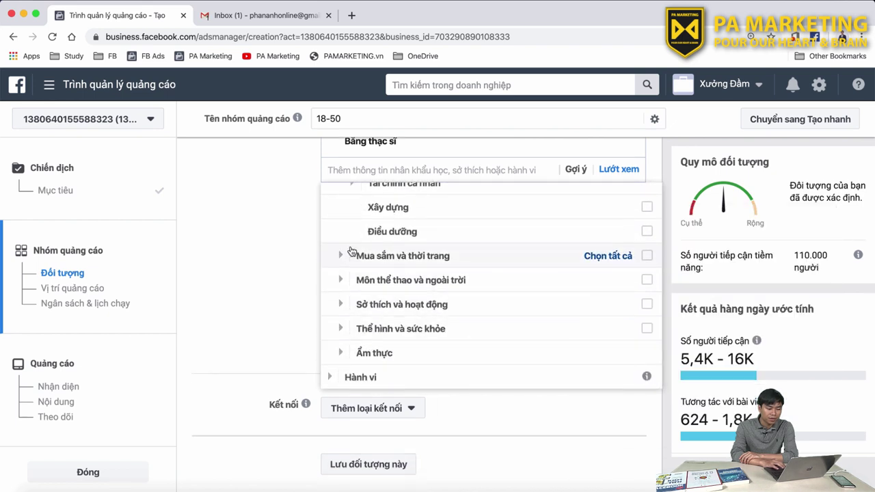
# - Expand Mua sắm và thời trang and examine the interests under its Làm đẹp and Mua sắm groups
pyautogui.click(341, 257)
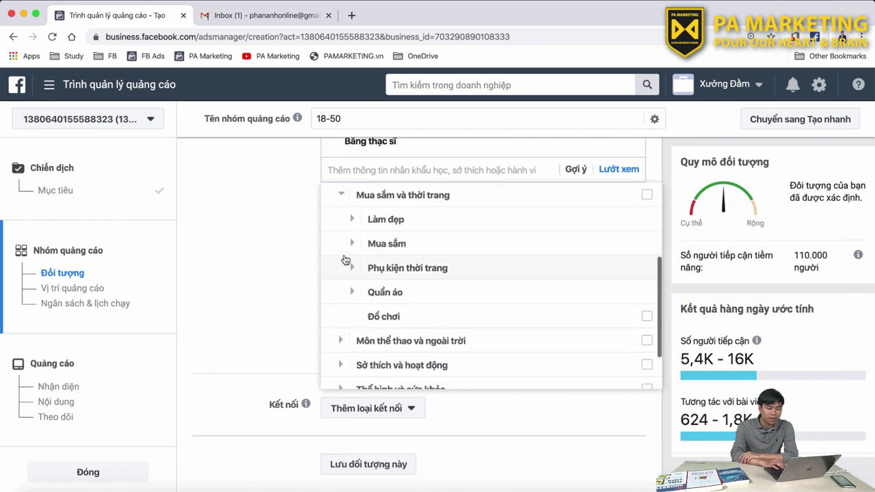
pyautogui.click(354, 222)
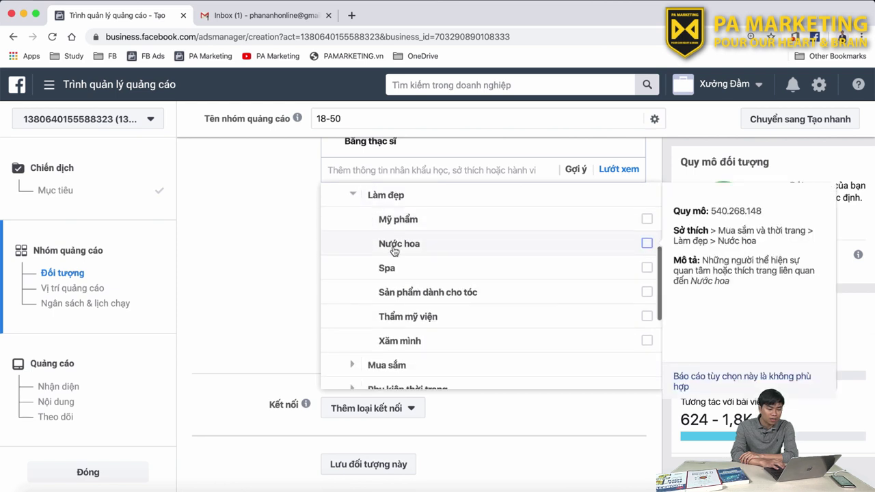
pyautogui.scroll(-3, 420, 285)
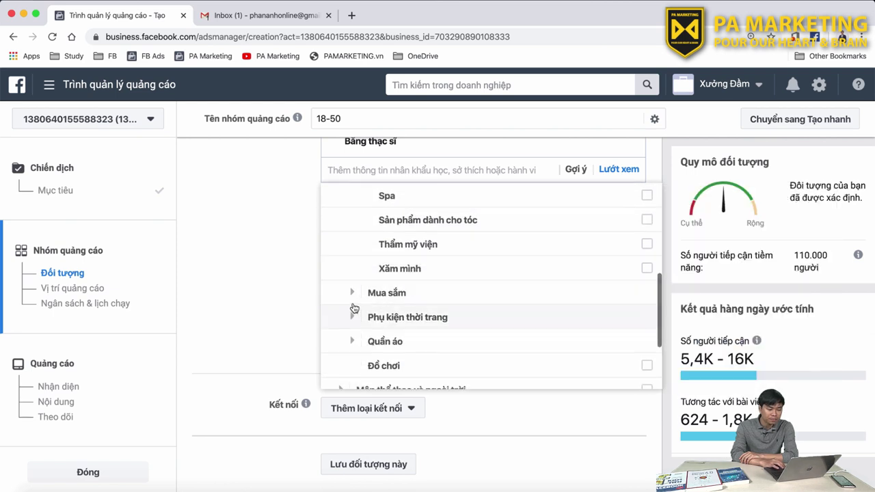
pyautogui.click(353, 294)
pyautogui.scroll(-3, 430, 307)
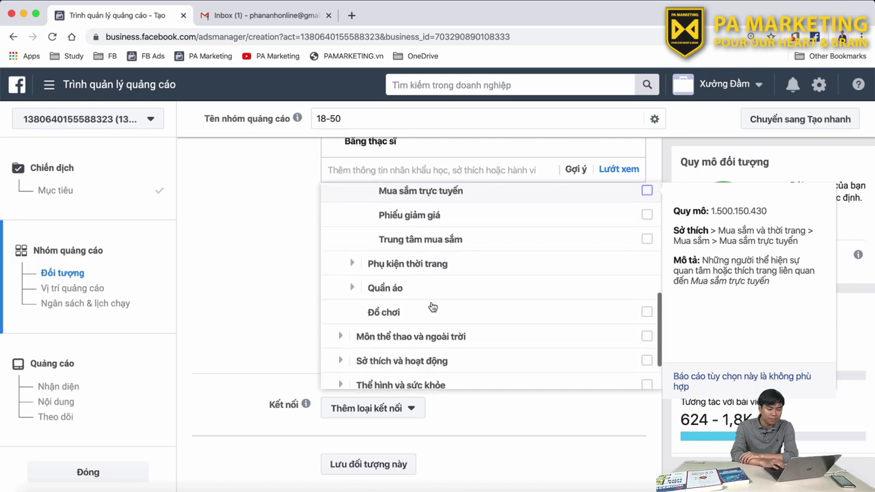
# - Review the Phụ kiện thời trang and Quần áo interests under Mua sắm và thời trang
pyautogui.click(353, 260)
pyautogui.scroll(-2, 437, 301)
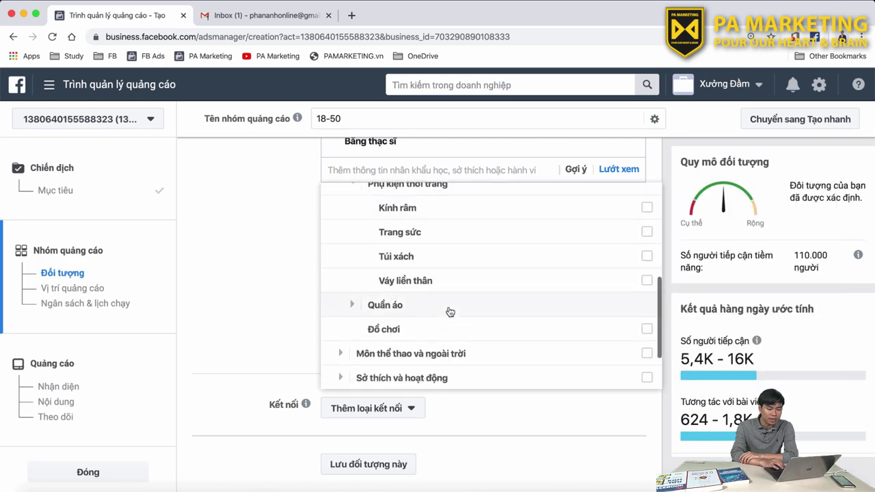
pyautogui.click(353, 274)
pyautogui.scroll(-2, 397, 281)
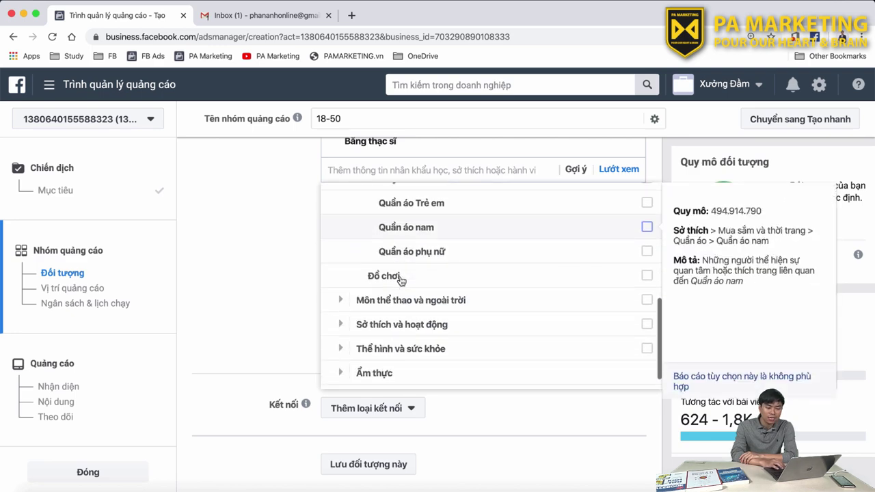
# - Expand Môn thể thao và ngoài trời and examine the outdoor recreation interests under Giải trí ngoài trời
pyautogui.click(344, 292)
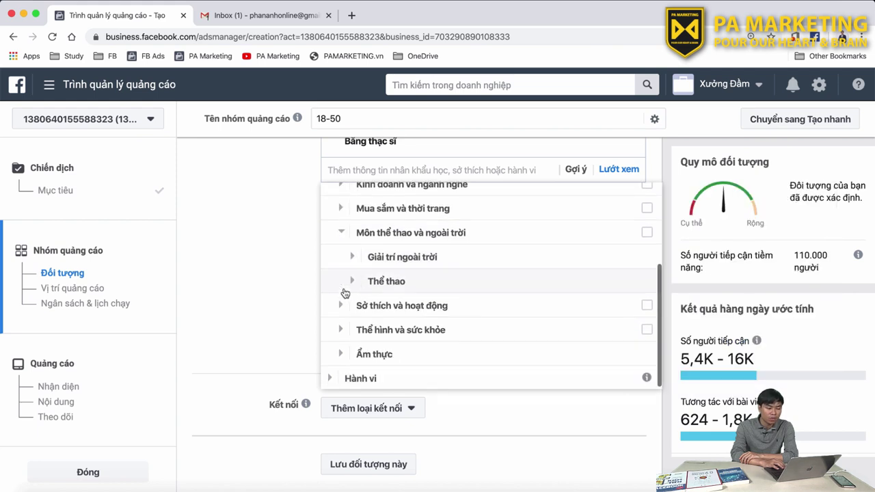
pyautogui.click(352, 262)
pyautogui.scroll(-5, 376, 280)
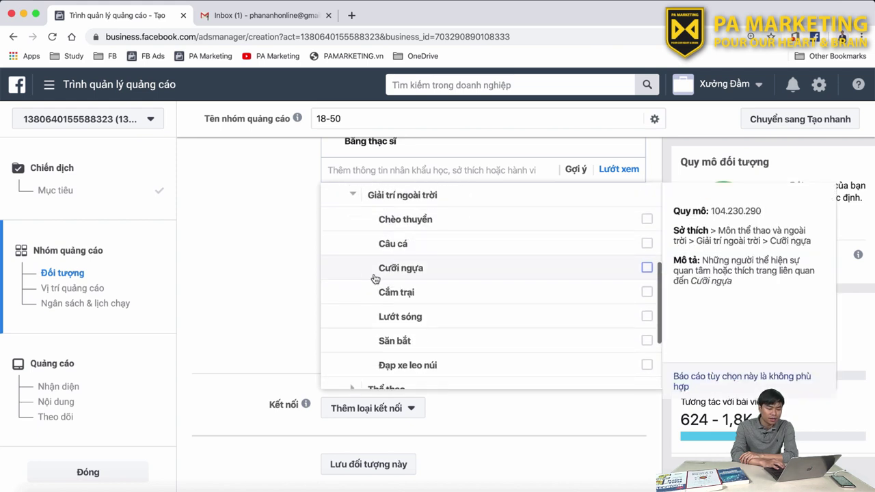
# - Expand Thể thao under Môn thể thao và ngoài trời and look through its sports from Bóng bầu dục Mỹ to Đua ô tô
pyautogui.click(352, 284)
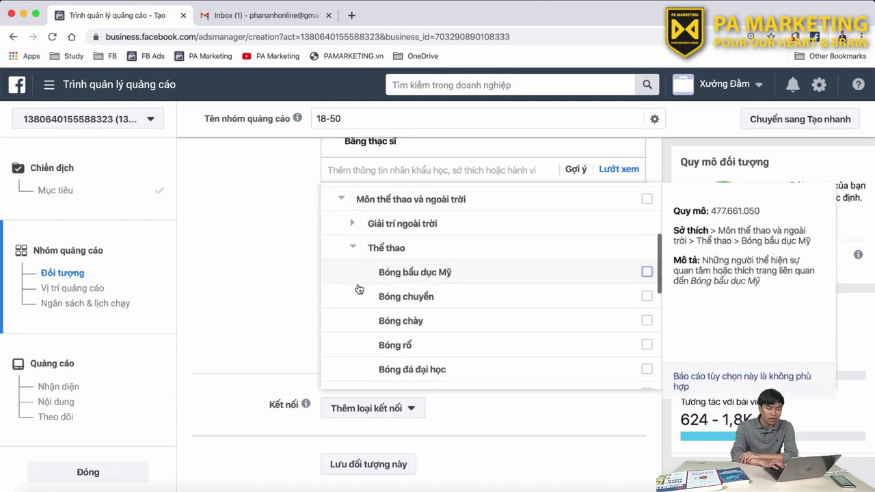
pyautogui.scroll(-6, 430, 301)
pyautogui.scroll(-2, 434, 305)
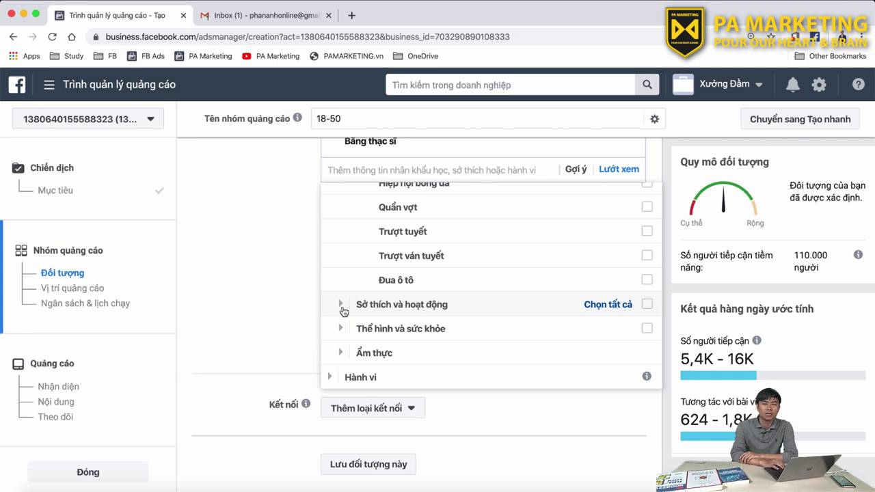
pyautogui.scroll(1, 352, 294)
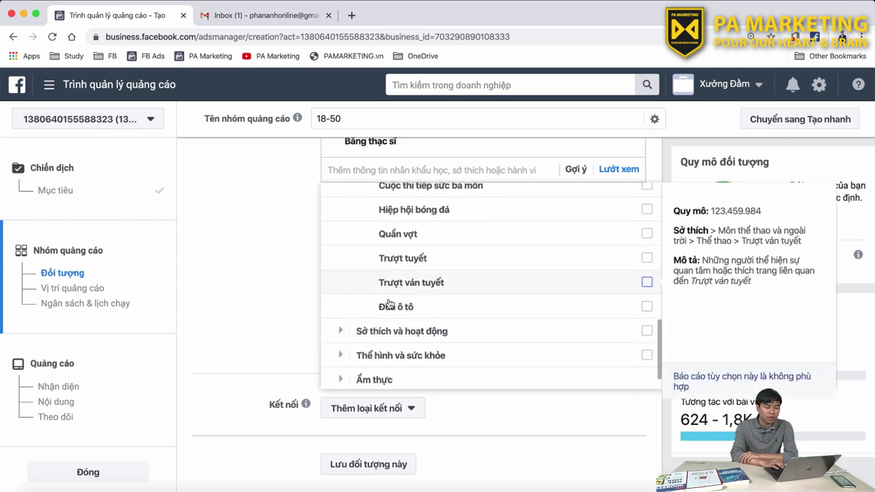
# - Expand Sở thích và hoạt động and examine the interests under Các vấn đề chính trị và xã hội
pyautogui.scroll(-1, 406, 322)
pyautogui.click(338, 319)
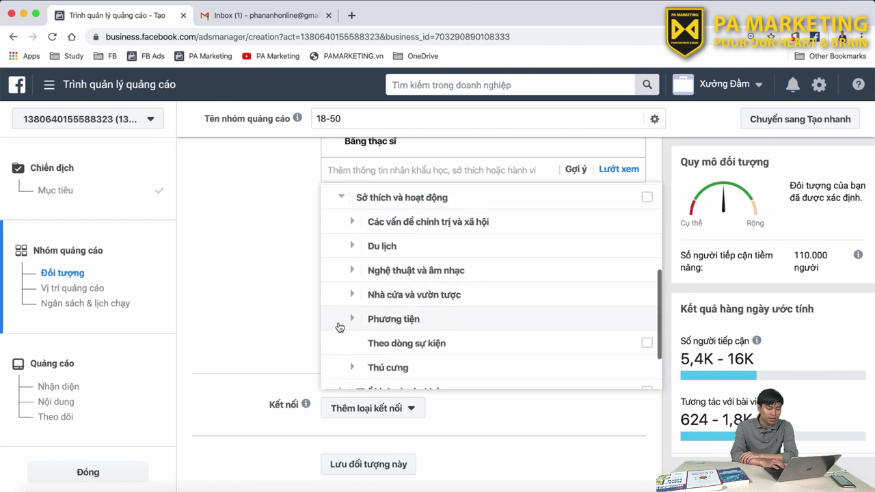
pyautogui.click(350, 226)
pyautogui.scroll(-5, 383, 251)
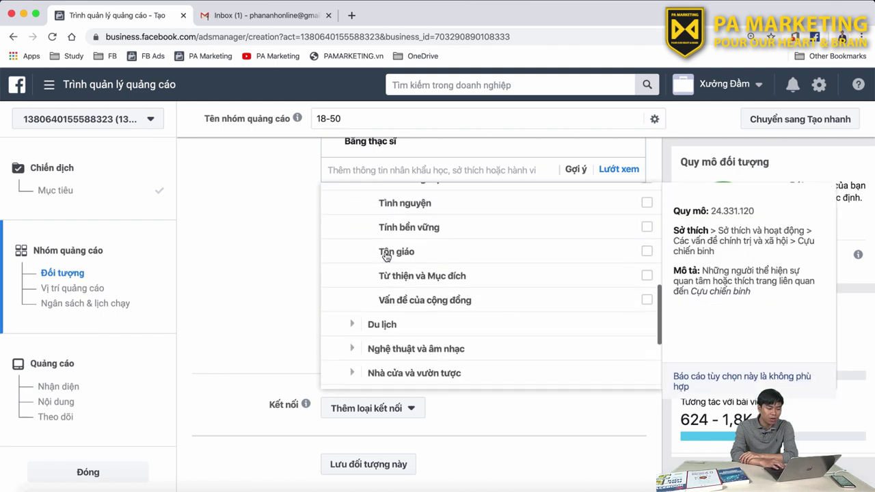
# - Expand Du lịch under Sở thích và hoạt động and review its travel interests from Bãi biển to Thiên nhiên
pyautogui.click(356, 246)
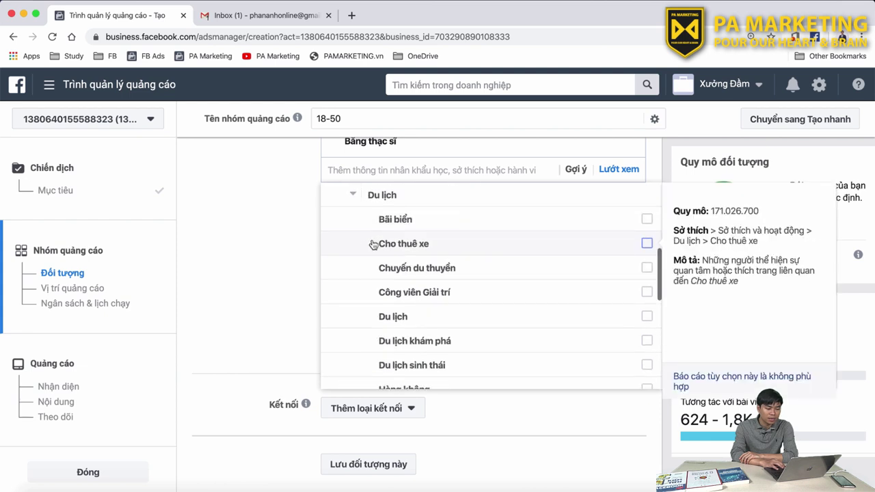
pyautogui.scroll(-2, 445, 357)
pyautogui.scroll(-3, 447, 356)
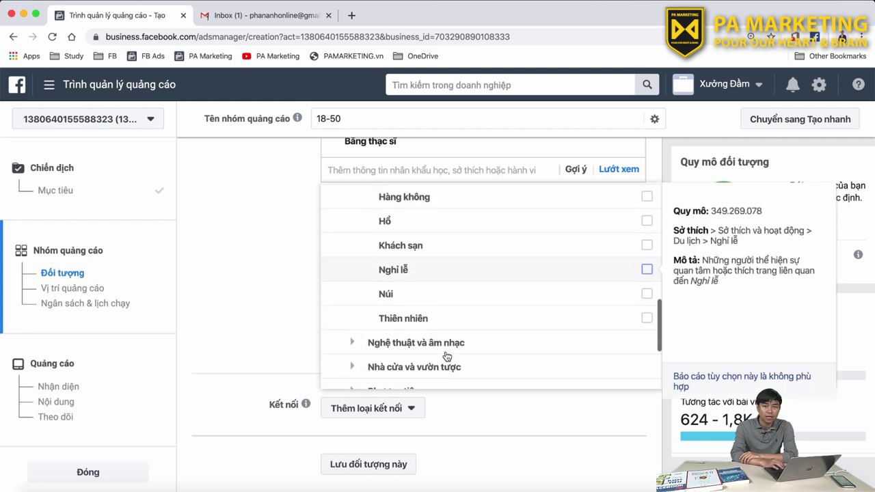
pyautogui.scroll(3, 447, 356)
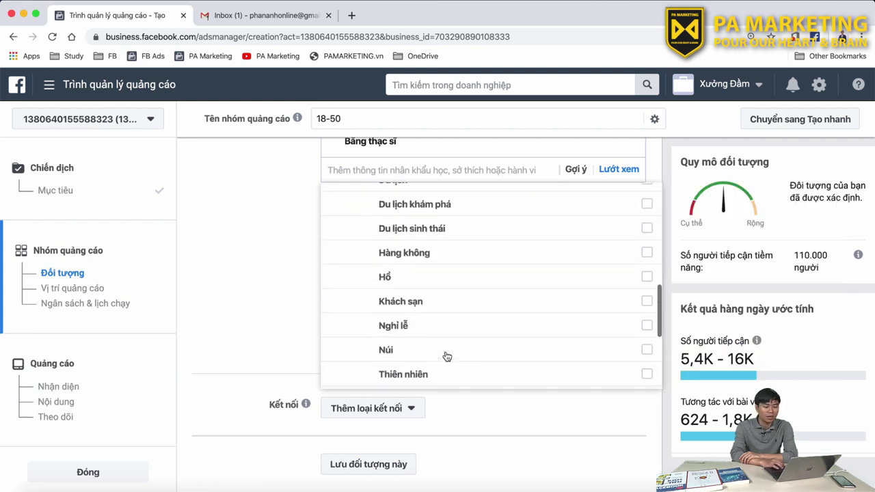
pyautogui.scroll(2, 446, 356)
pyautogui.scroll(-5, 447, 359)
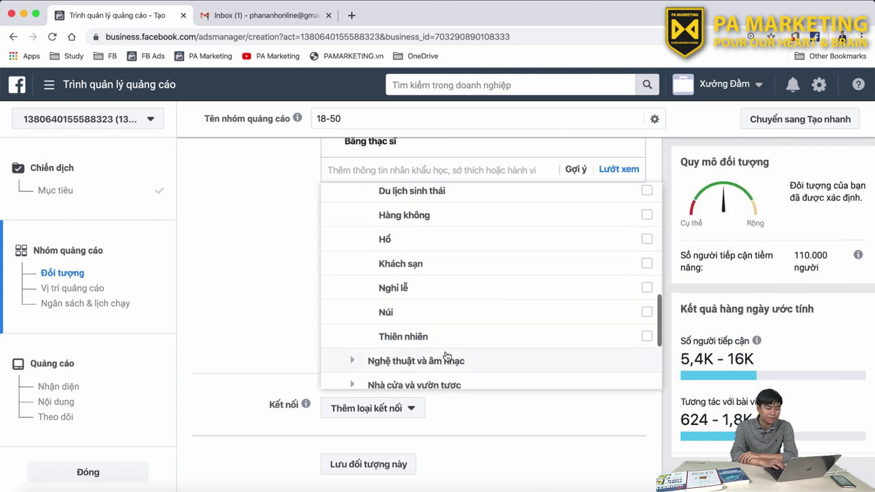
# - Expand Nghệ thuật và âm nhạc and examine its arts and music interests from Hát to Đóng kịch
pyautogui.click(351, 327)
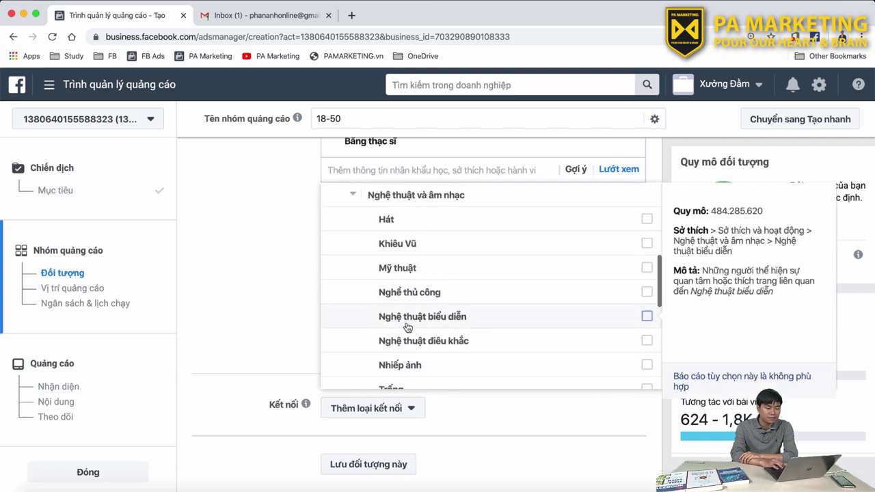
pyautogui.scroll(-3, 406, 327)
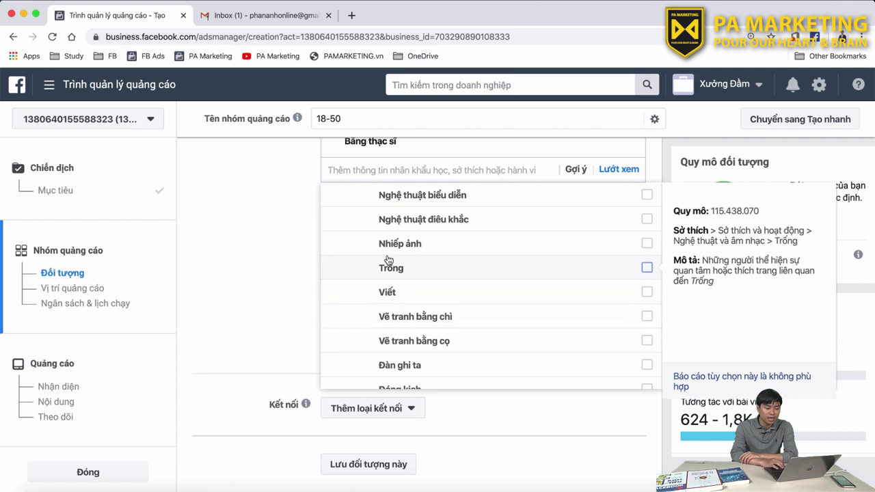
pyautogui.scroll(1, 423, 256)
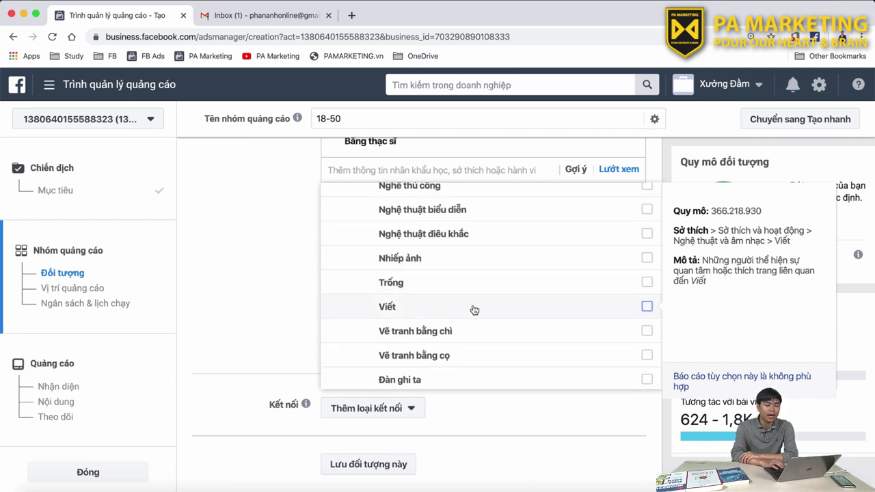
pyautogui.scroll(2, 476, 312)
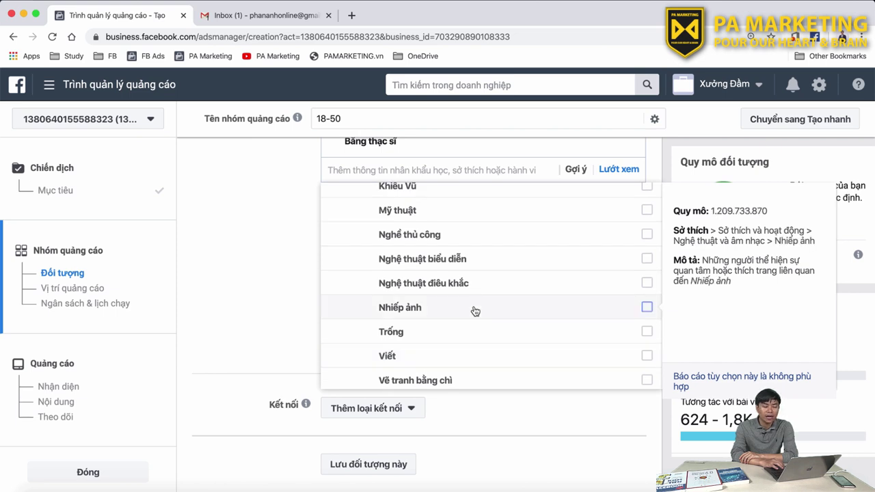
pyautogui.scroll(-3, 475, 312)
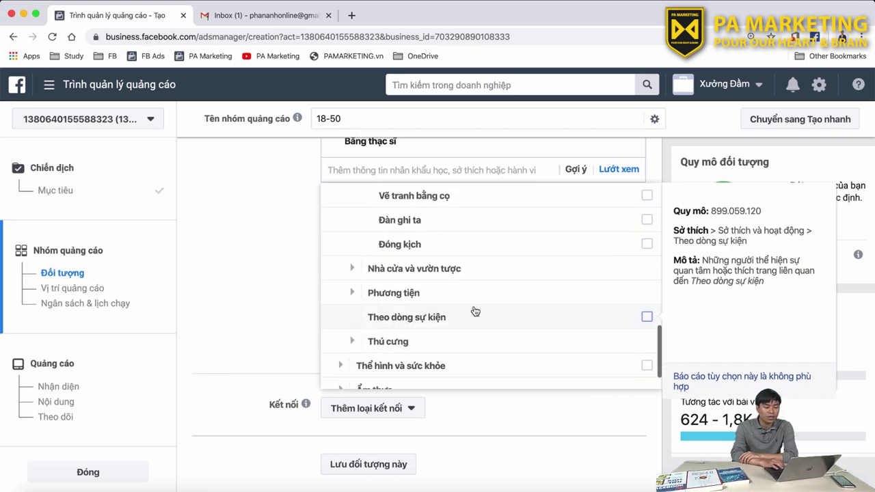
# - Expand Nhà cửa và vườn tược and Phương tiện under Sở thích và hoạt động and review their interests
pyautogui.click(351, 270)
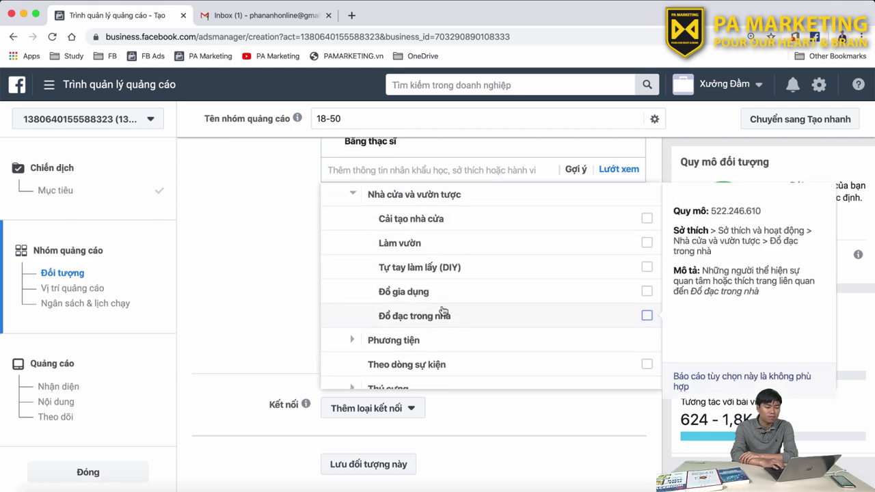
pyautogui.scroll(-1, 457, 256)
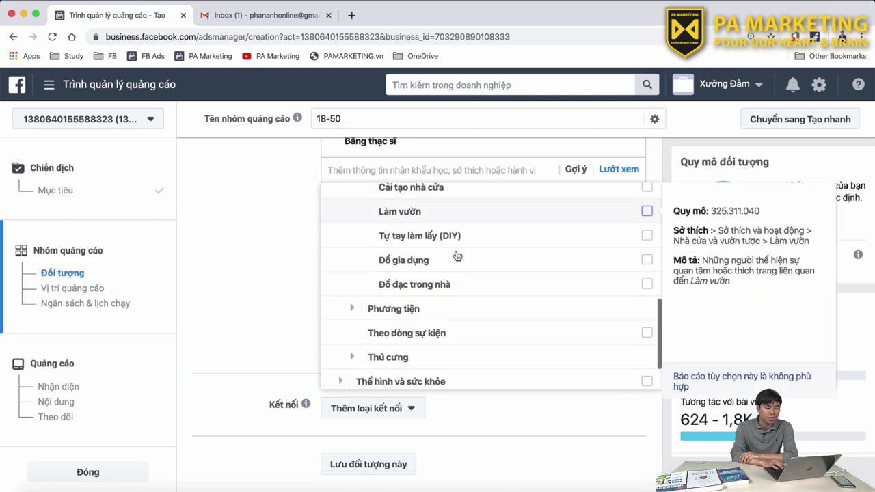
pyautogui.click(352, 301)
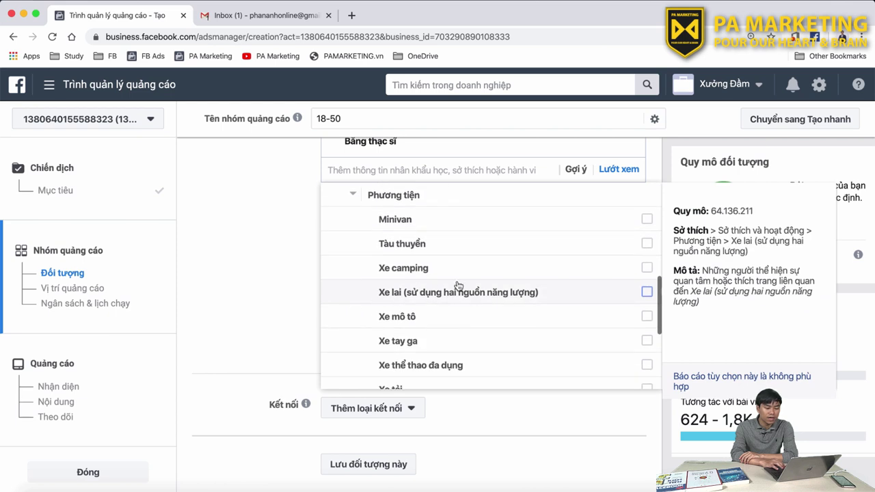
pyautogui.scroll(-5, 458, 286)
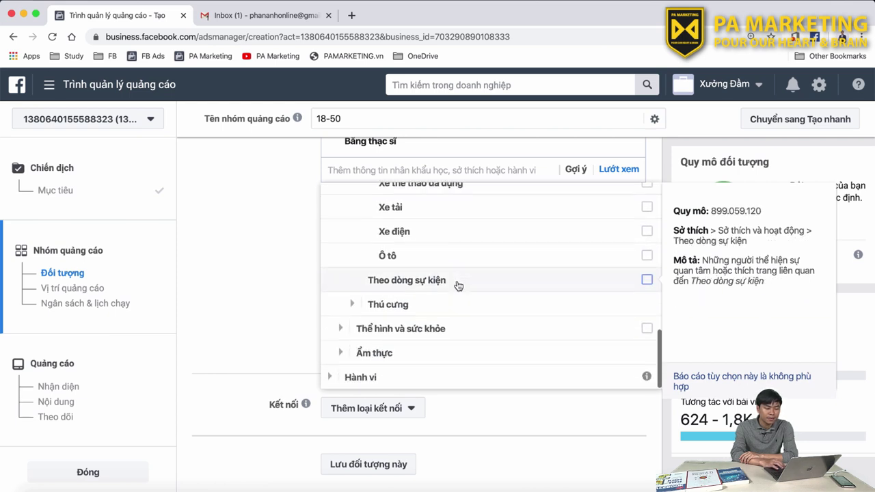
# - Expand Thú cưng and look through its pet interests from Bò sát to Thức ăn cho vật nuôi
pyautogui.click(351, 304)
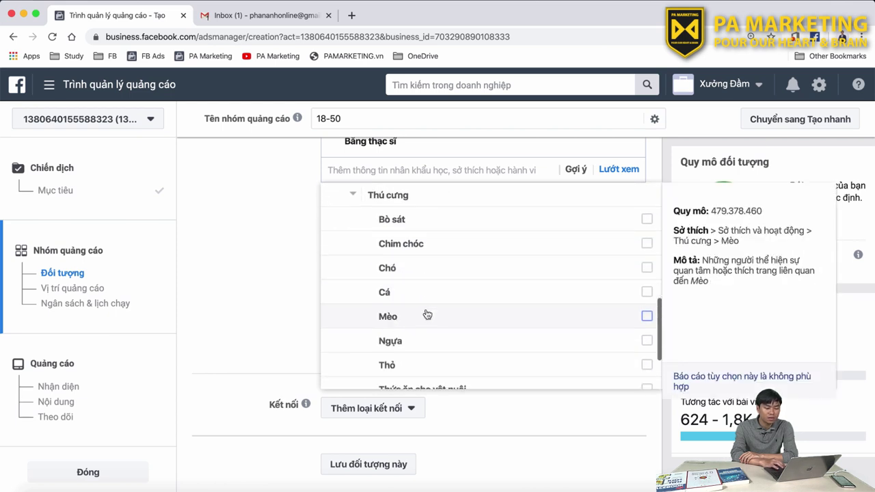
pyautogui.scroll(-2, 428, 314)
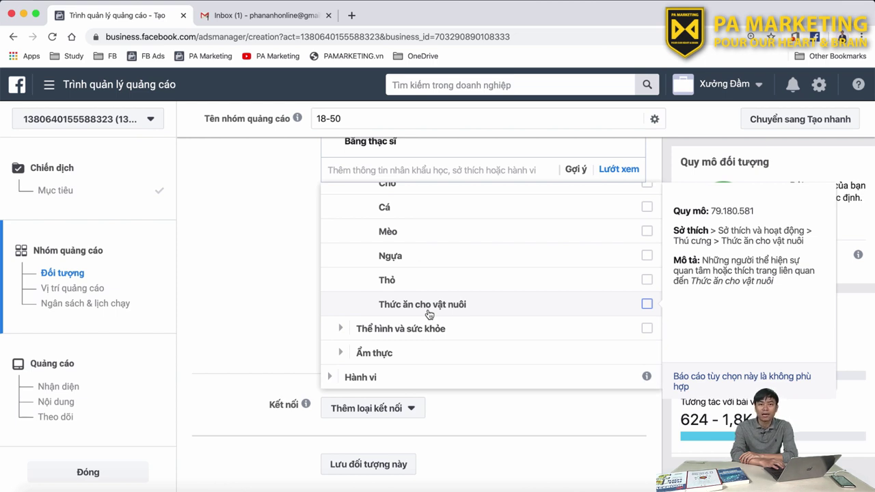
pyautogui.scroll(-2, 427, 313)
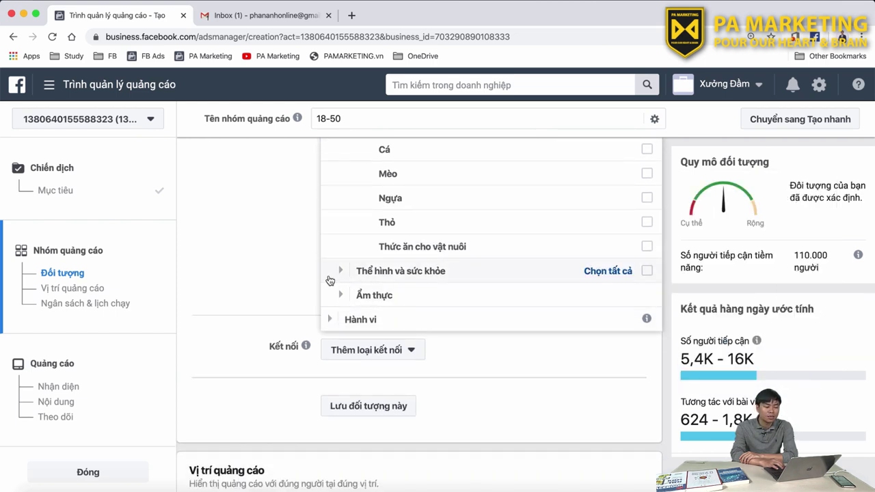
pyautogui.scroll(2, 332, 279)
pyautogui.scroll(2, 262, 279)
pyautogui.scroll(-2, 373, 338)
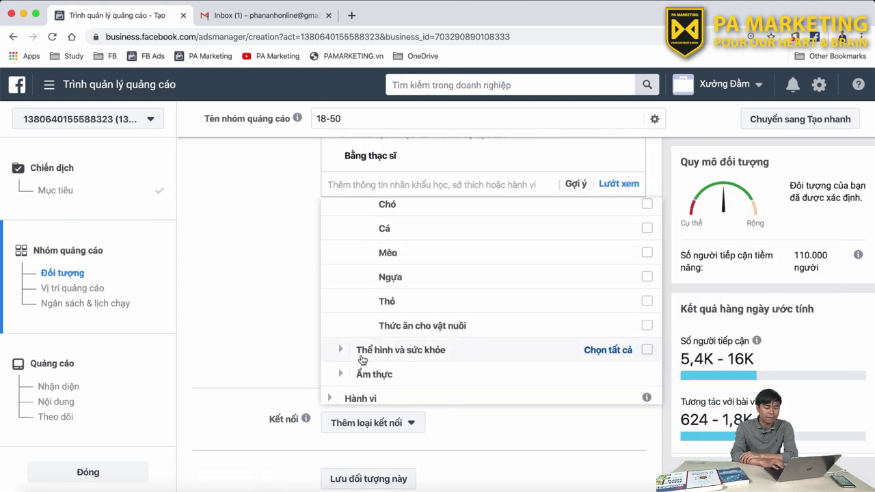
# - Expand Thể hình và sức khỏe and examine its fitness interests from Chạy bộ to Yoga
pyautogui.click(344, 354)
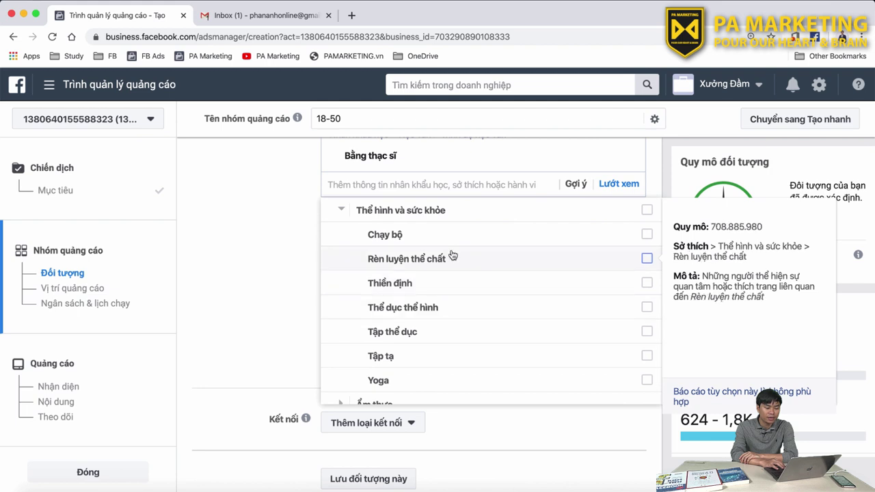
pyautogui.scroll(-2, 477, 321)
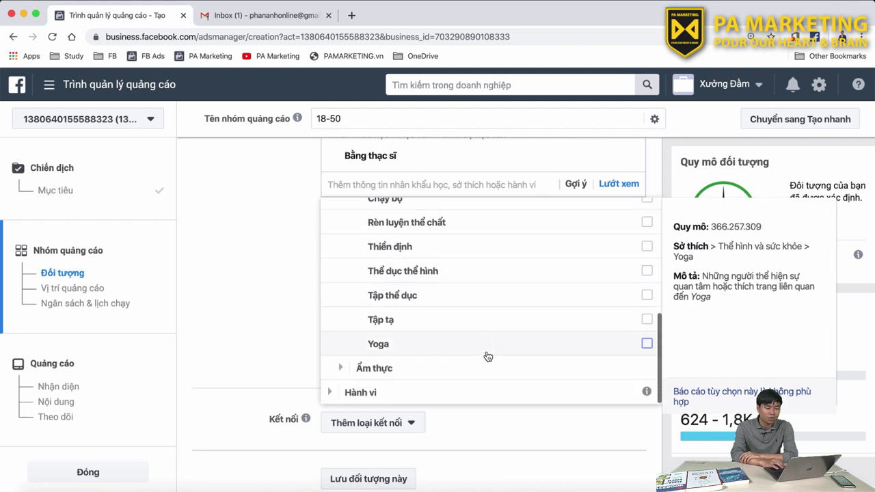
pyautogui.scroll(-2, 472, 284)
pyautogui.scroll(2, 465, 286)
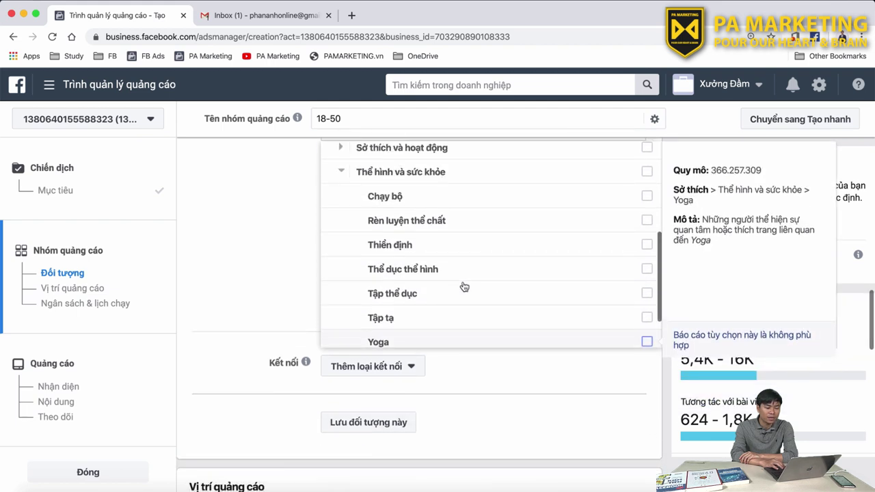
pyautogui.scroll(2, 277, 272)
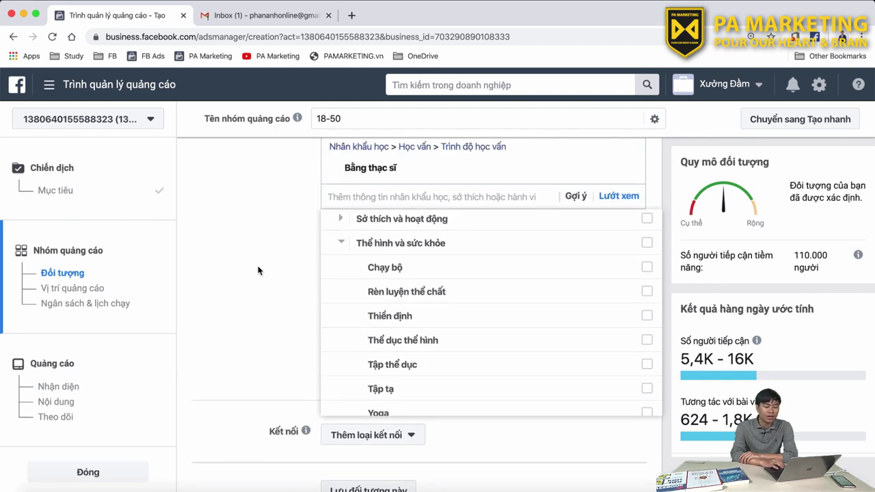
pyautogui.scroll(-2, 465, 331)
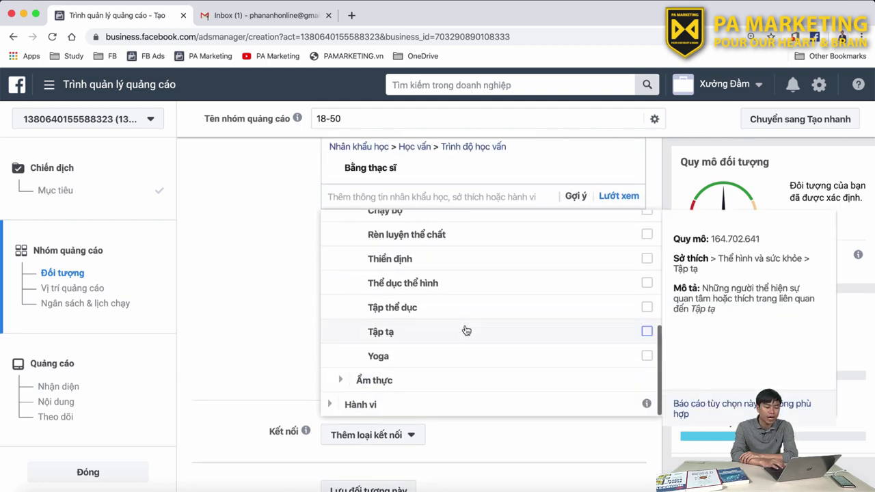
# - Expand Ẩm thực and open its Nhà hàng and Nấu ăn subcategories to view their interests
pyautogui.scroll(-1, 465, 331)
pyautogui.click(338, 349)
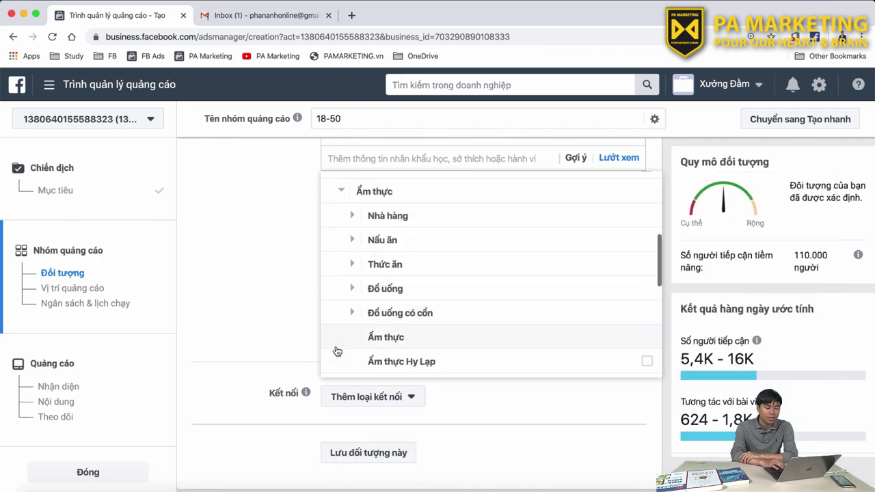
pyautogui.click(356, 214)
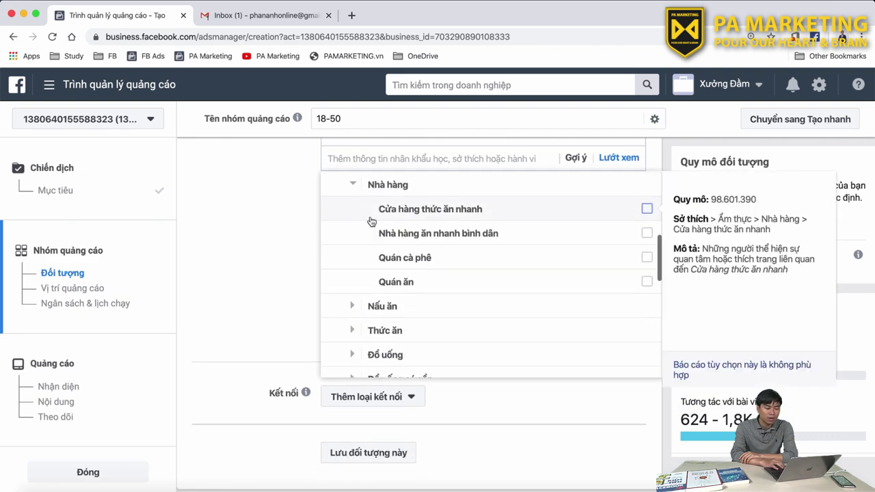
pyautogui.scroll(-2, 354, 257)
pyautogui.click(352, 248)
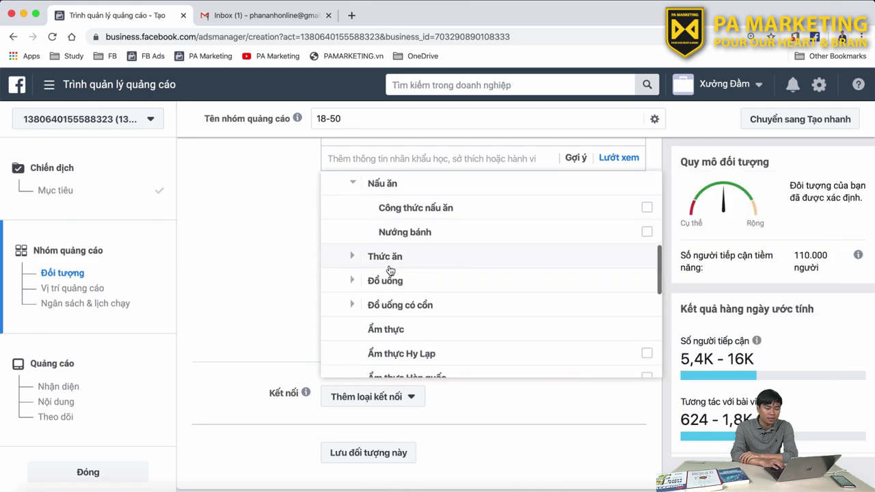
# - Expand Thức ăn and Đồ uống under Ẩm thực and review the food and drink interests
pyautogui.scroll(-1, 390, 271)
pyautogui.click(352, 235)
pyautogui.scroll(-3, 381, 264)
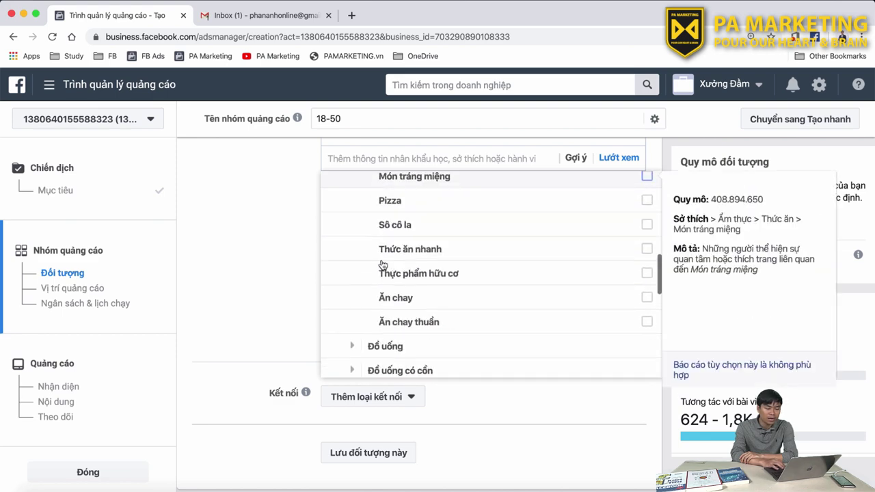
pyautogui.scroll(-4, 382, 264)
pyautogui.click(352, 231)
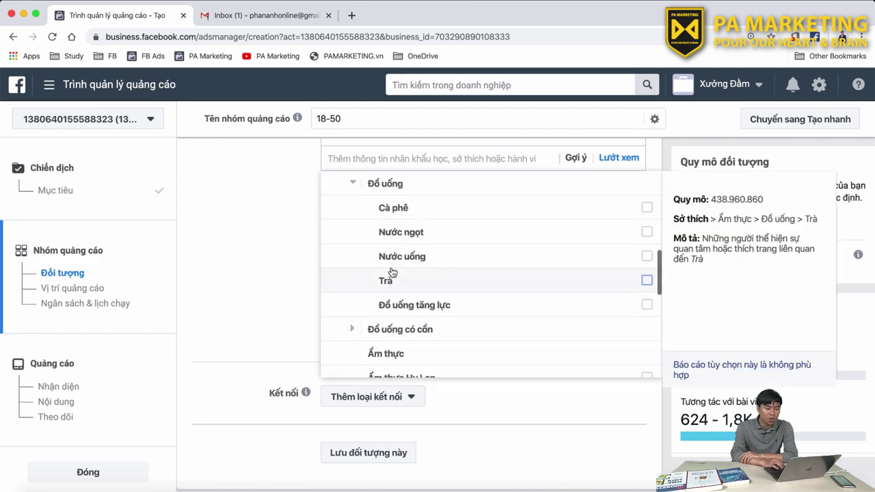
pyautogui.scroll(-3, 391, 270)
# - Look through the national cuisine interests at the end of Ẩm thực, down to Ẩm thực Ấn Độ
pyautogui.scroll(-10, 352, 248)
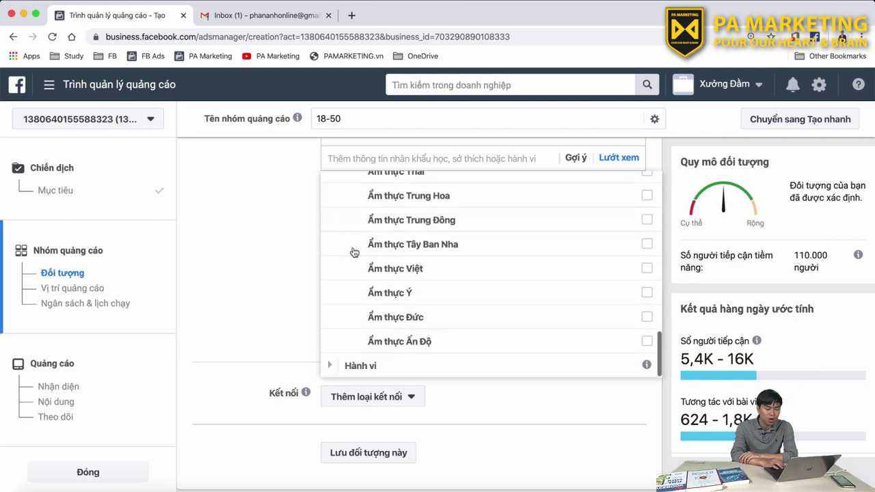
pyautogui.scroll(-4, 353, 247)
pyautogui.scroll(5, 339, 250)
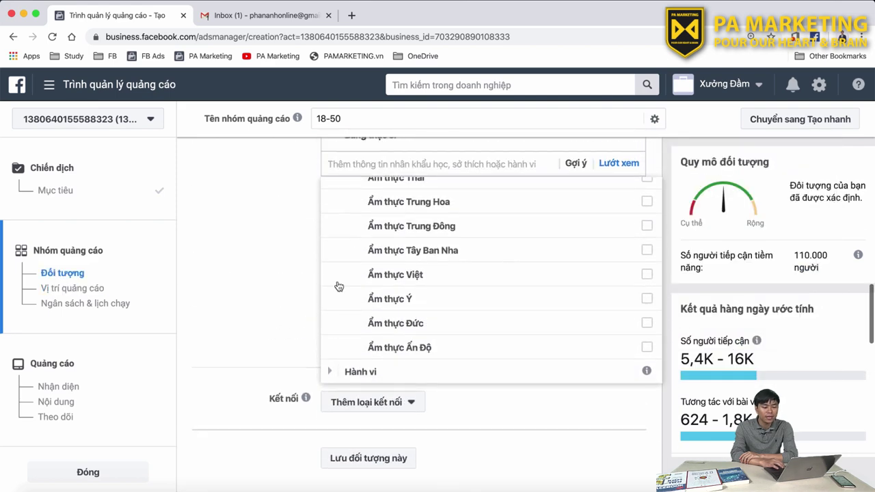
# - Expand the Hành vi category, view the options under Chính trị (Mỹ), and collapse that subcategory again
pyautogui.click(329, 372)
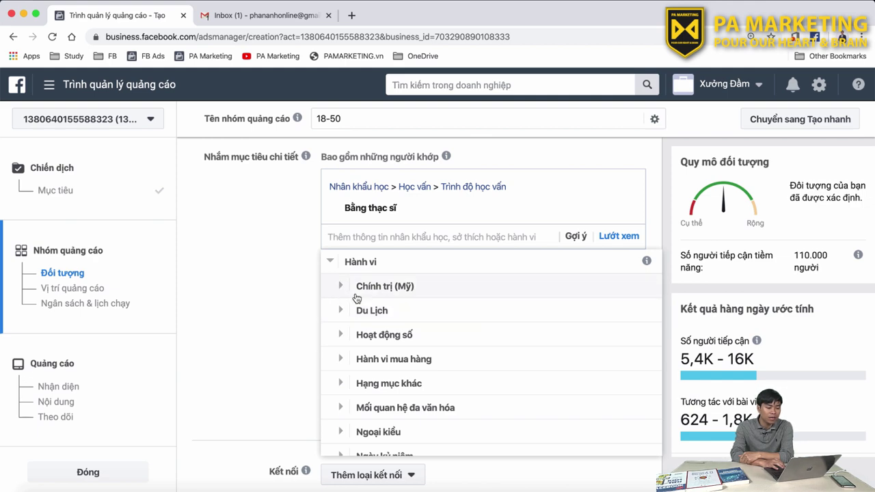
pyautogui.click(341, 287)
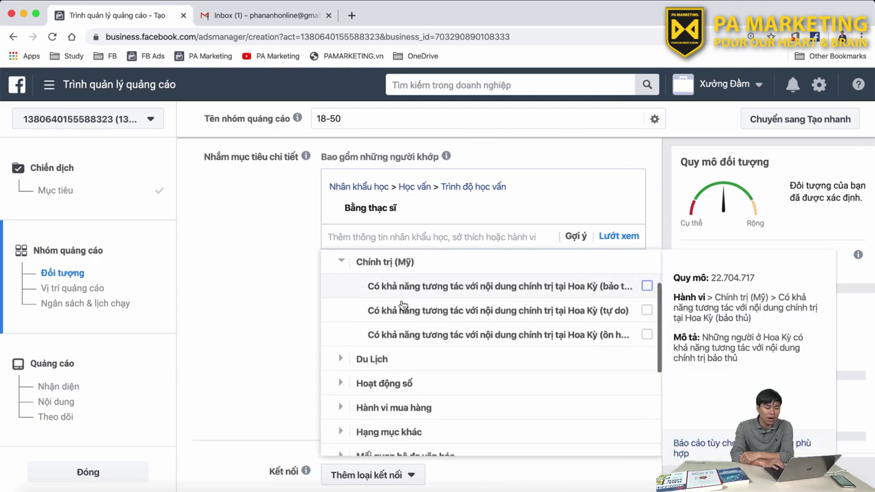
pyautogui.click(348, 263)
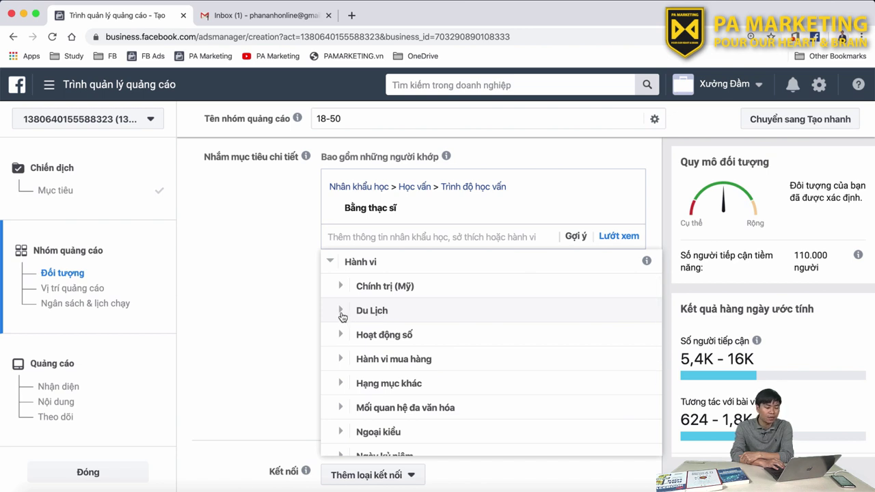
# - Expand Du Lịch under Hành vi and add Người thường xuyên đi du lịch to the detailed targeting
pyautogui.click(342, 311)
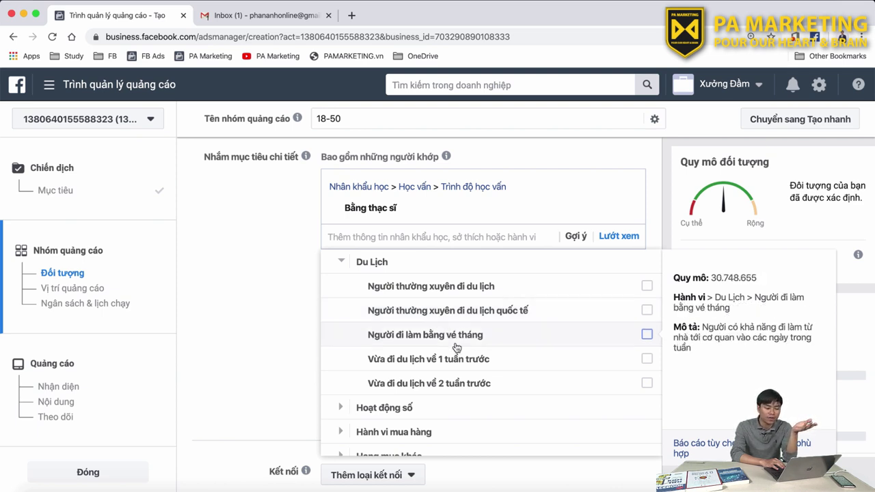
pyautogui.click(478, 287)
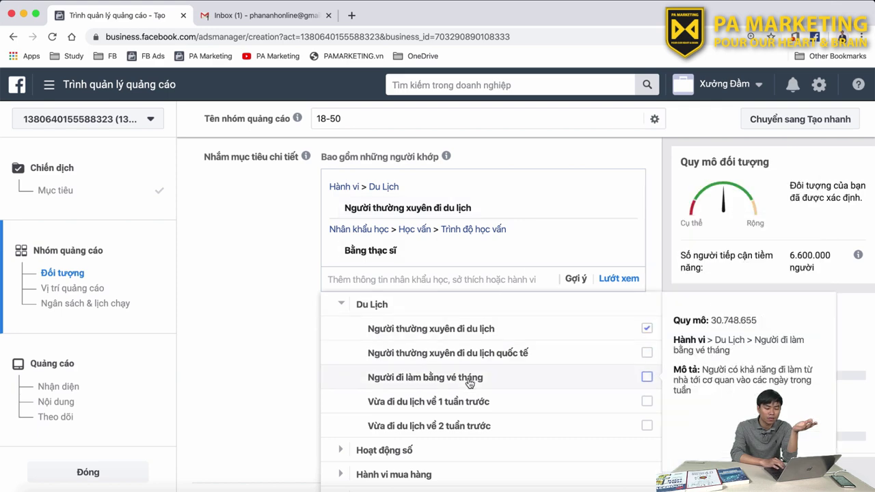
pyautogui.scroll(-2, 471, 383)
pyautogui.scroll(2, 470, 384)
# - Expand Hoạt động số under Hành vi and read the description of Chủ sở hữu doanh nghiệp nhỏ
pyautogui.scroll(-3, 470, 384)
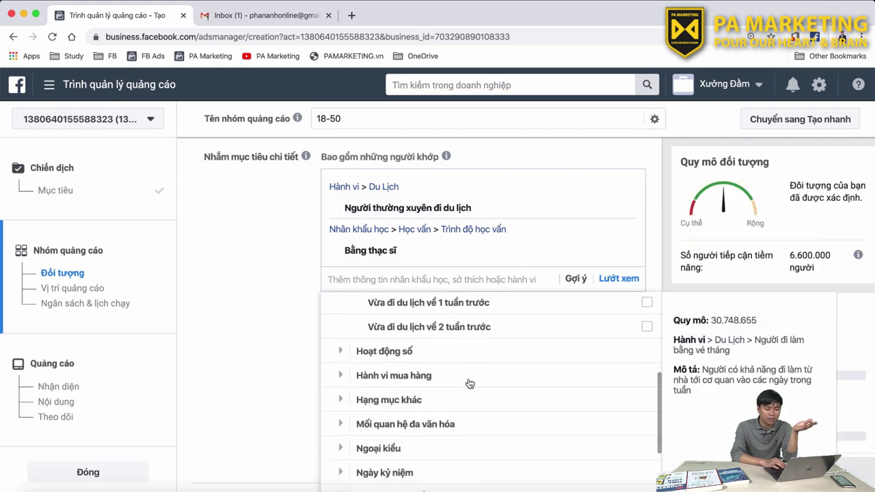
pyautogui.click(341, 352)
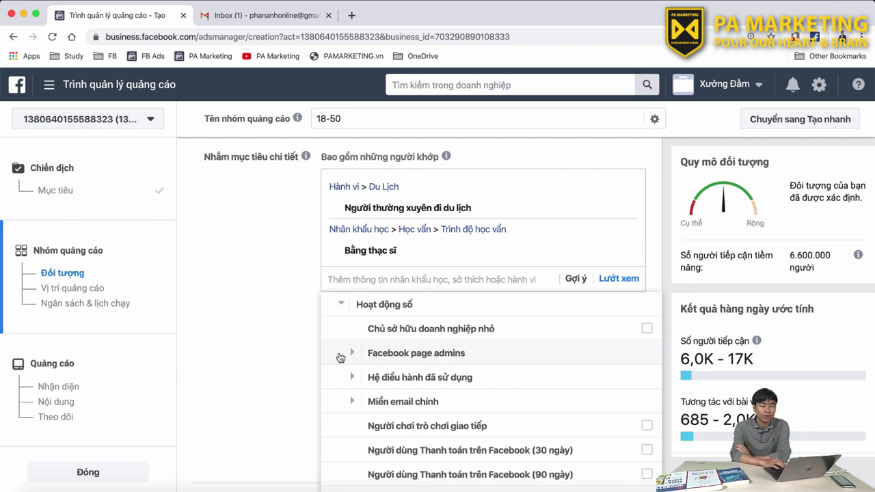
pyautogui.moveTo(410, 335)
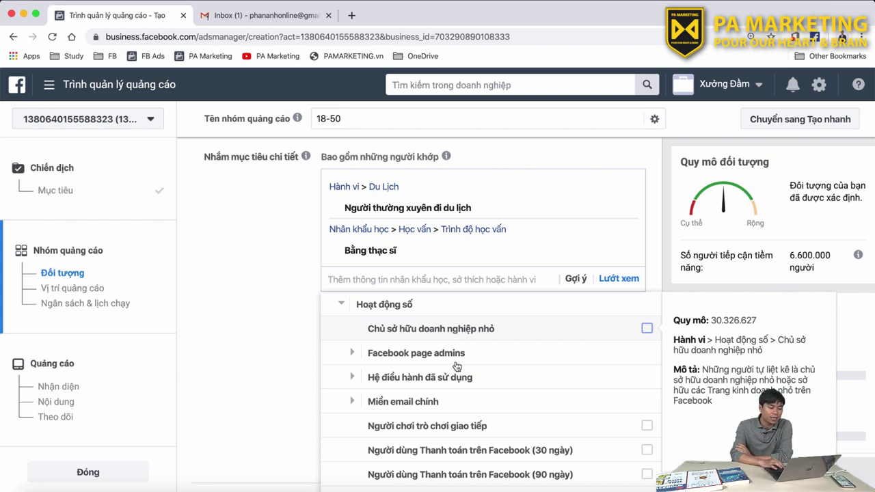
pyautogui.moveTo(446, 331)
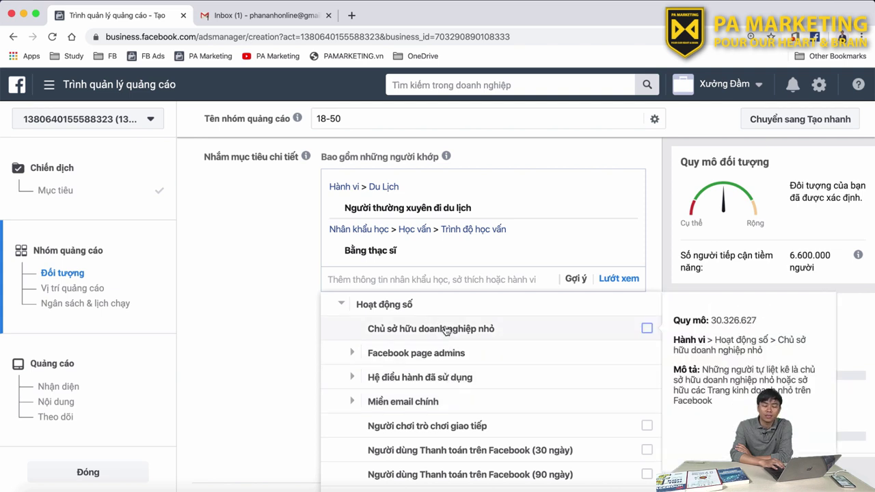
# - Expand Facebook page admins under Hoạt động số and examine its page administrator types and their descriptions
pyautogui.scroll(1, 248, 333)
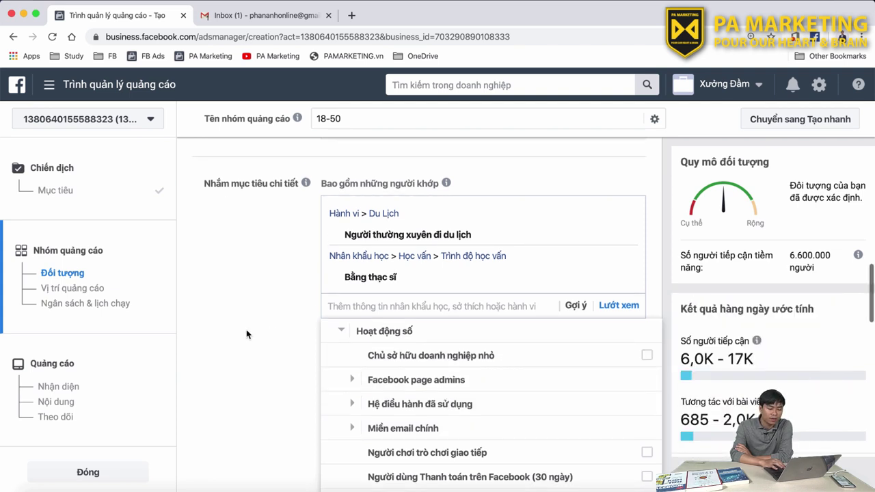
pyautogui.click(352, 385)
pyautogui.moveTo(412, 404)
pyautogui.scroll(-5, 412, 405)
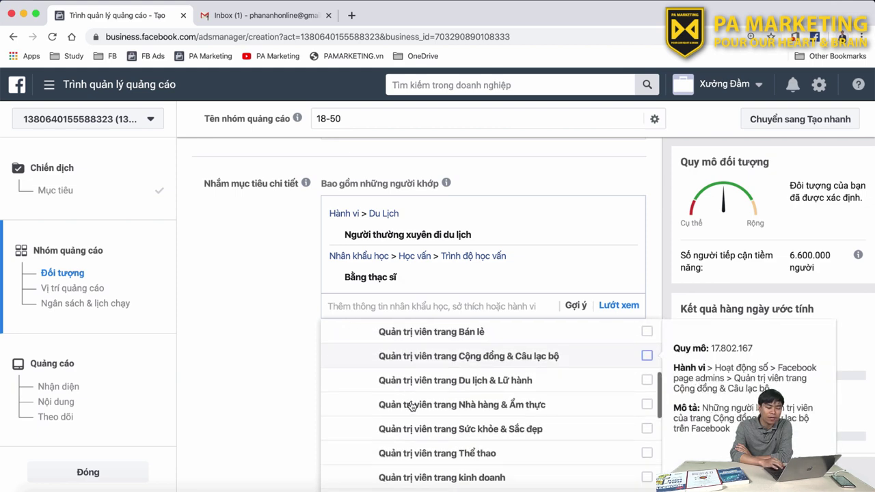
pyautogui.scroll(6, 412, 405)
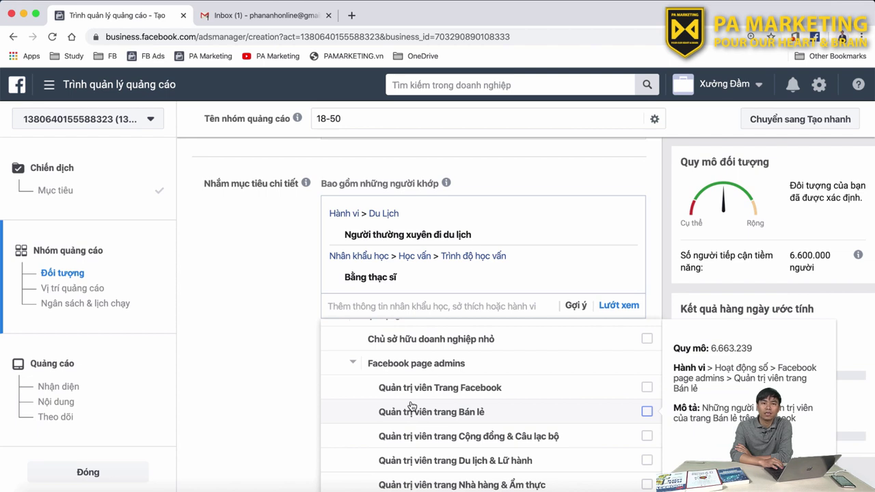
pyautogui.scroll(-3, 412, 405)
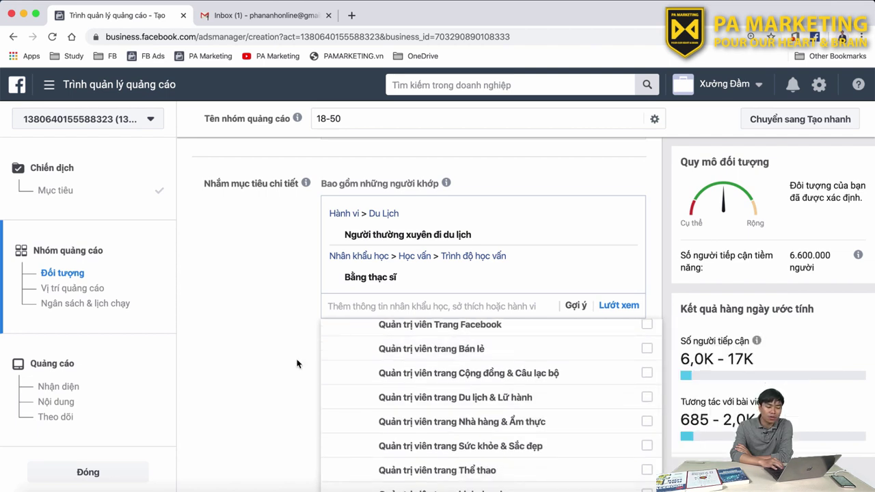
pyautogui.scroll(-2, 297, 364)
pyautogui.moveTo(380, 381)
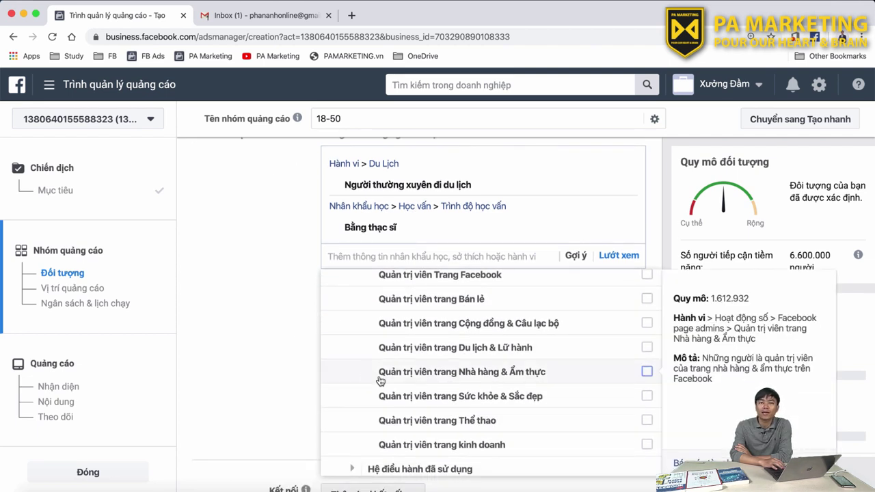
pyautogui.scroll(3, 419, 416)
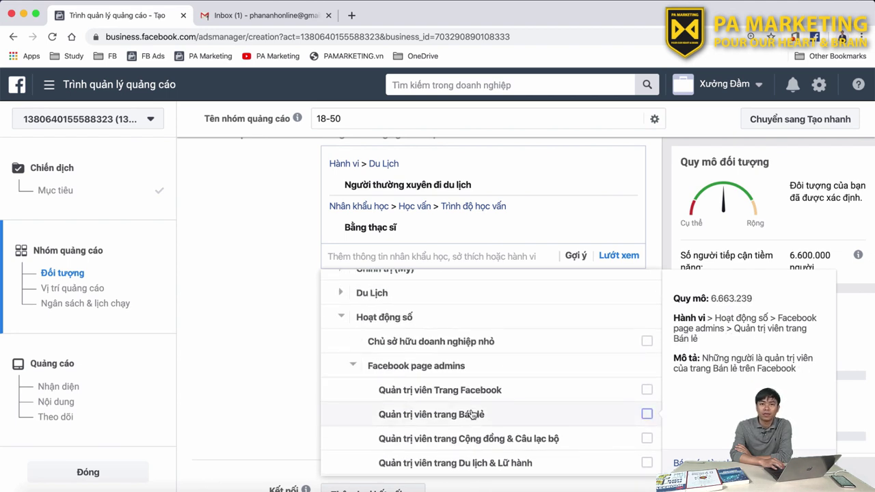
# - Expand Hệ điều hành đã sử dụng under Hoạt động số and review the Mac and Windows operating system options
pyautogui.scroll(-5, 471, 414)
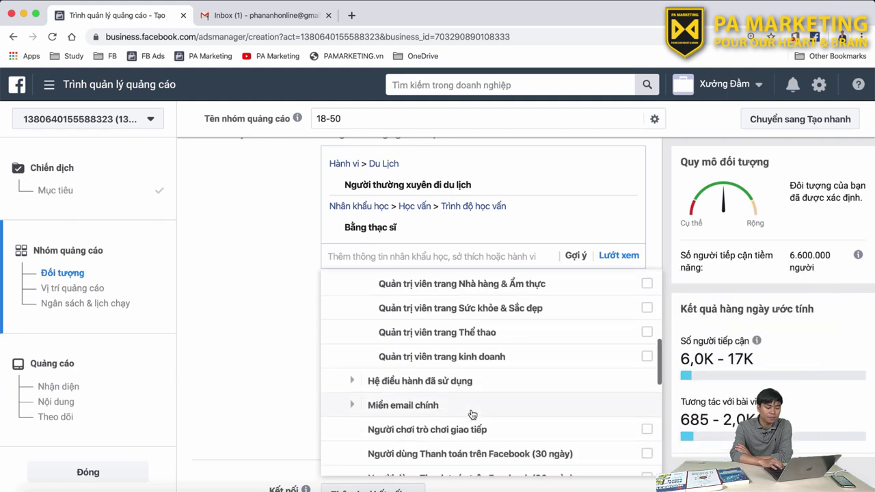
pyautogui.click(351, 338)
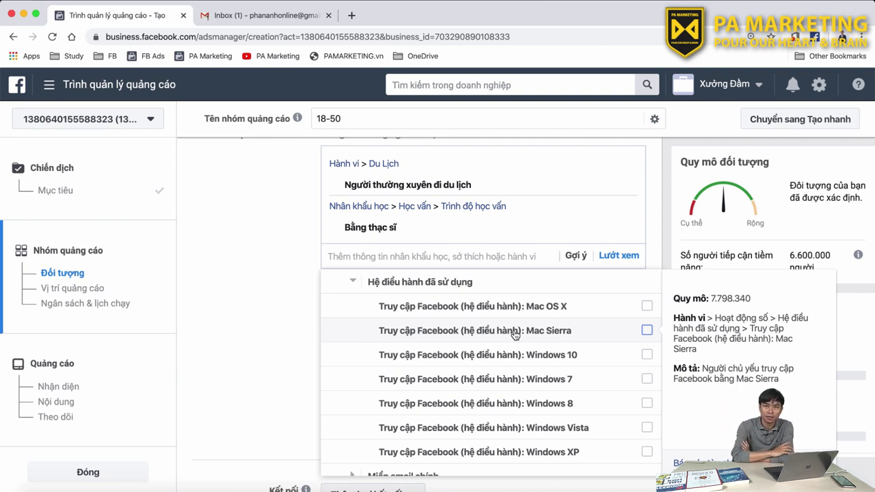
pyautogui.scroll(-2, 479, 333)
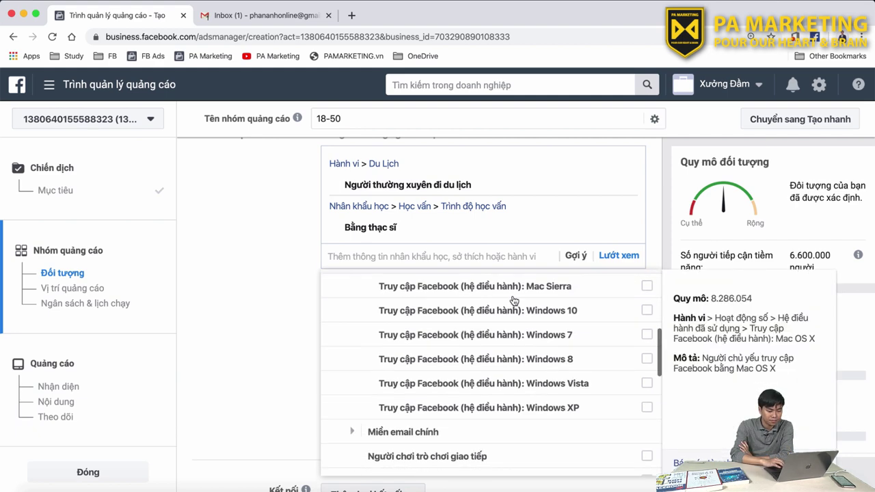
# - Expand Miền email chính under Hoạt động số and review its email domain user options
pyautogui.scroll(-3, 353, 332)
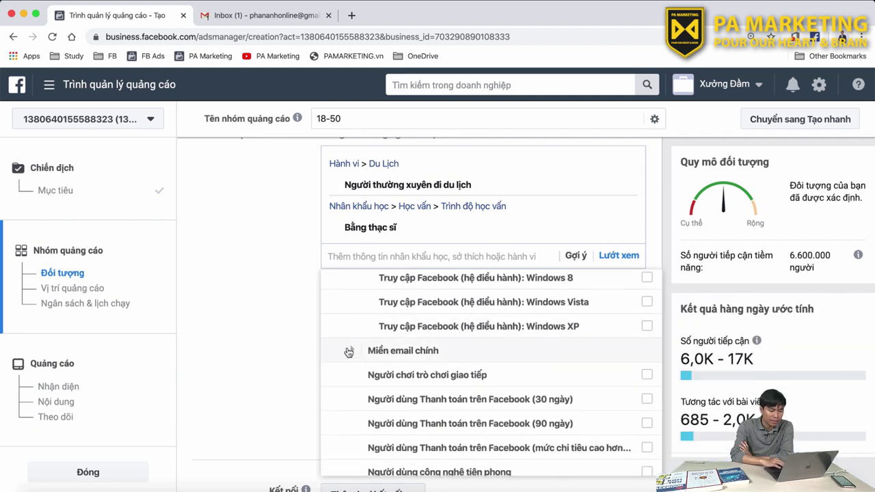
pyautogui.scroll(-1, 272, 320)
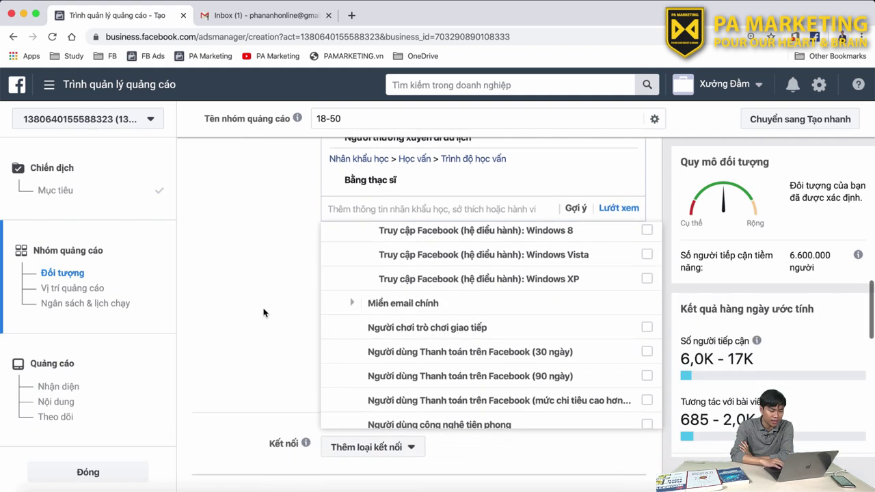
pyautogui.click(353, 305)
pyautogui.scroll(-1, 353, 305)
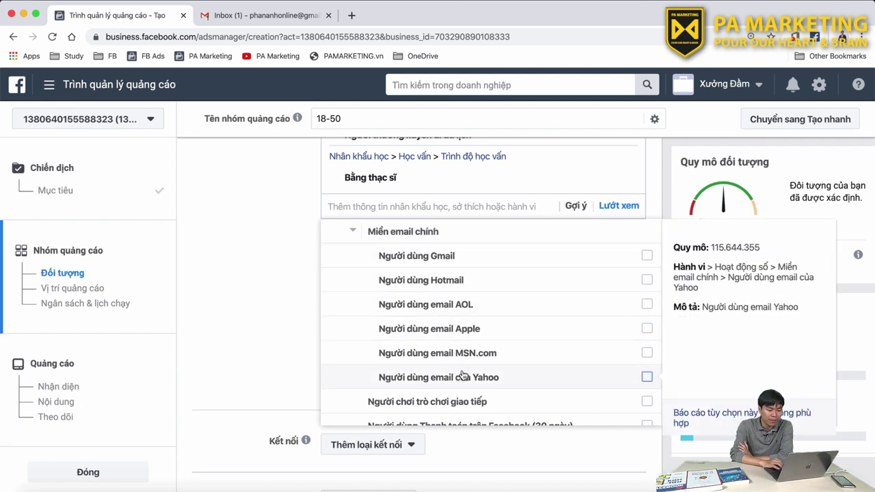
# - Read the descriptions of the Facebook payment user options and of Truy cập Facebook: hệ điều hành và thiết bị cũ hơn
pyautogui.scroll(-3, 461, 369)
pyautogui.scroll(-1, 462, 375)
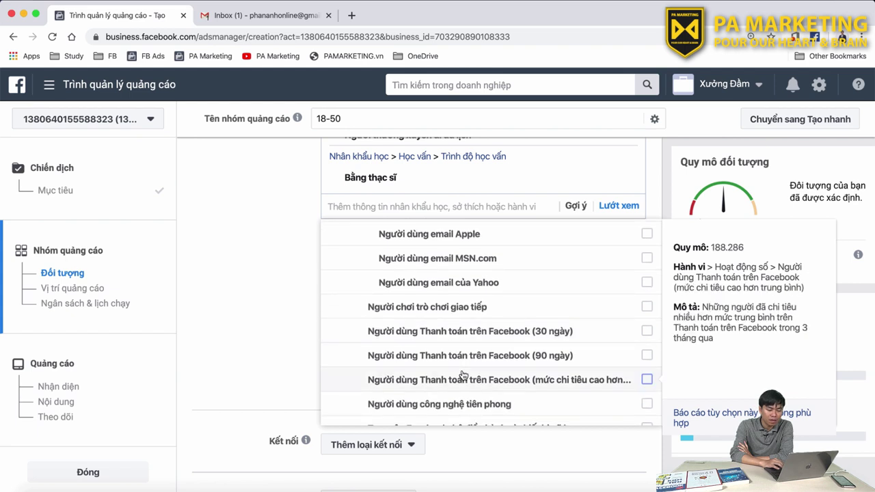
pyautogui.scroll(-1, 442, 356)
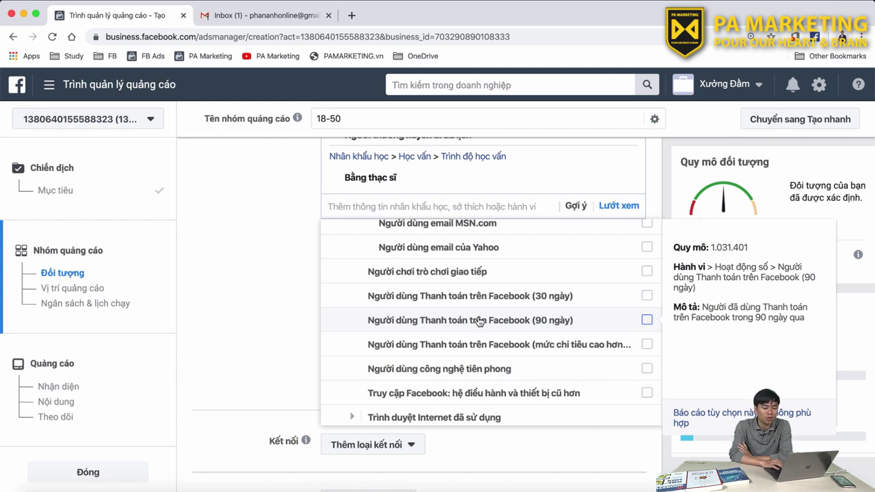
pyautogui.scroll(-1, 512, 357)
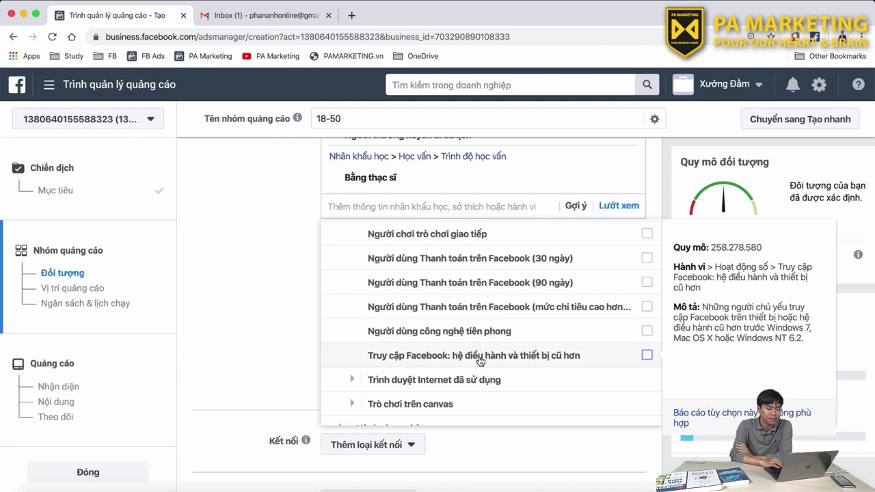
pyautogui.scroll(-2, 475, 352)
pyautogui.moveTo(467, 330)
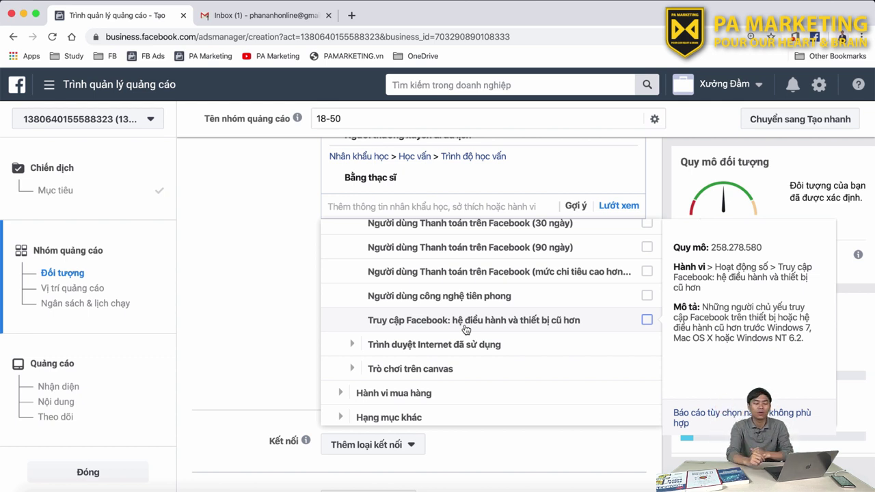
# - Expand Trình duyệt Internet đã sử dụng under Hoạt động số and review the browser options from Chrome to Safari
pyautogui.scroll(-1, 465, 330)
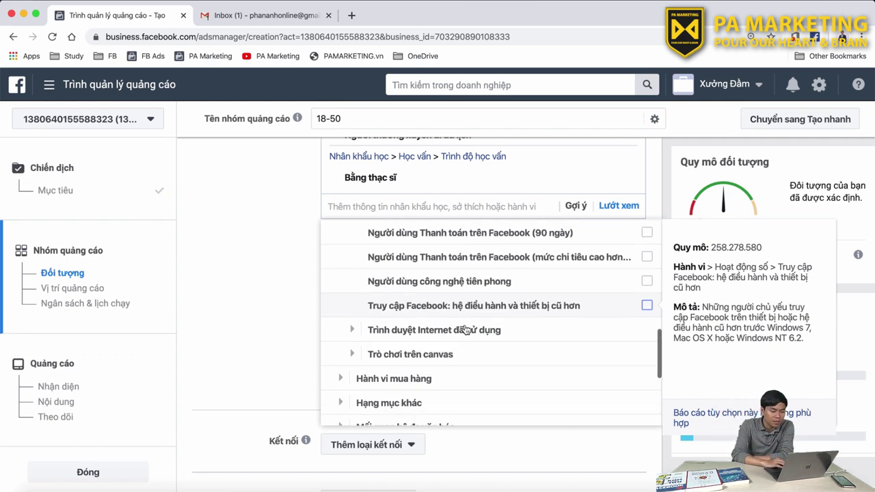
pyautogui.scroll(-2, 369, 316)
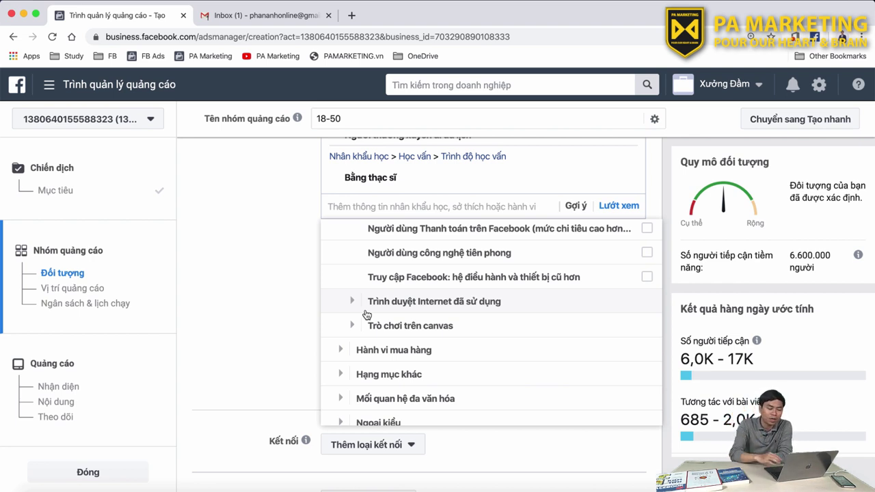
pyautogui.scroll(-1, 364, 316)
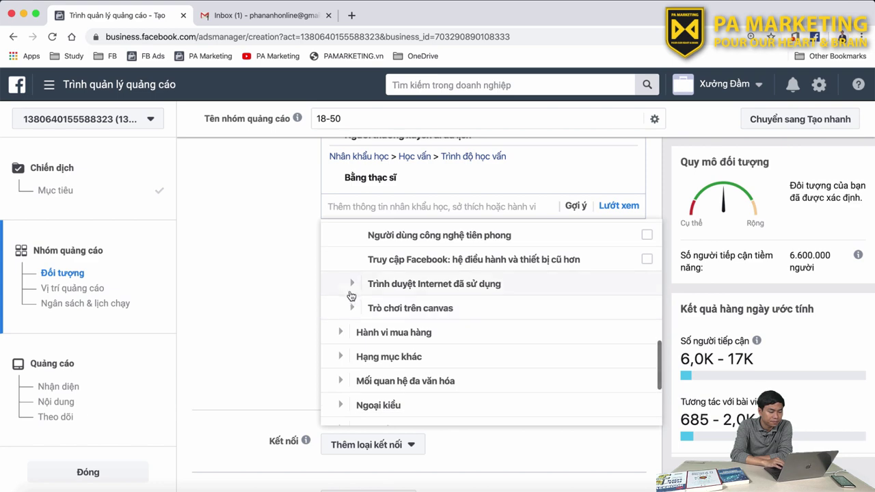
pyautogui.click(351, 294)
pyautogui.scroll(-1, 414, 331)
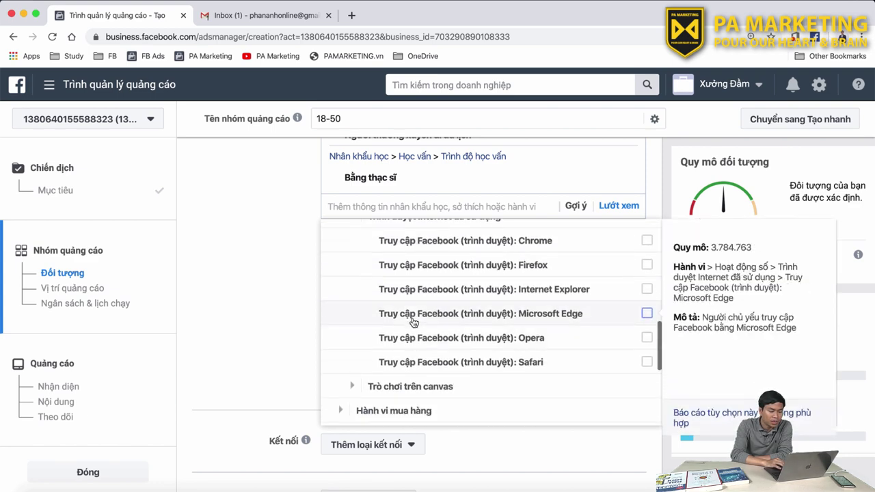
pyautogui.scroll(1, 419, 357)
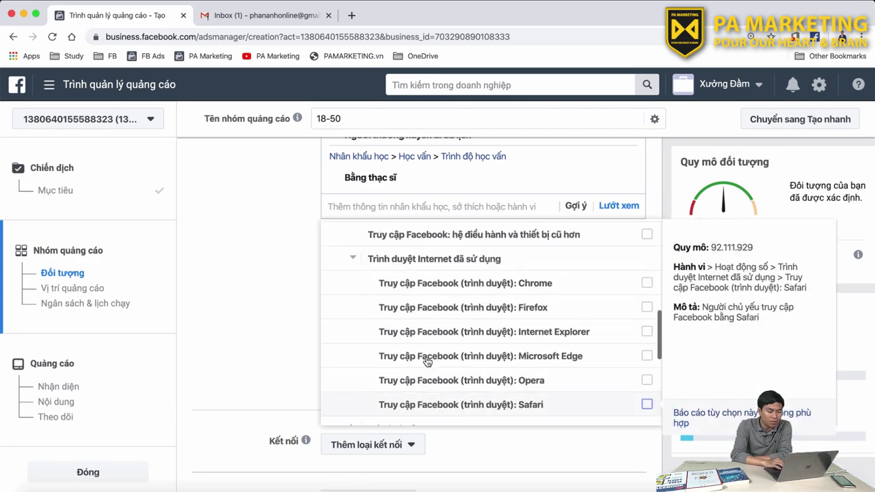
pyautogui.scroll(-2, 427, 362)
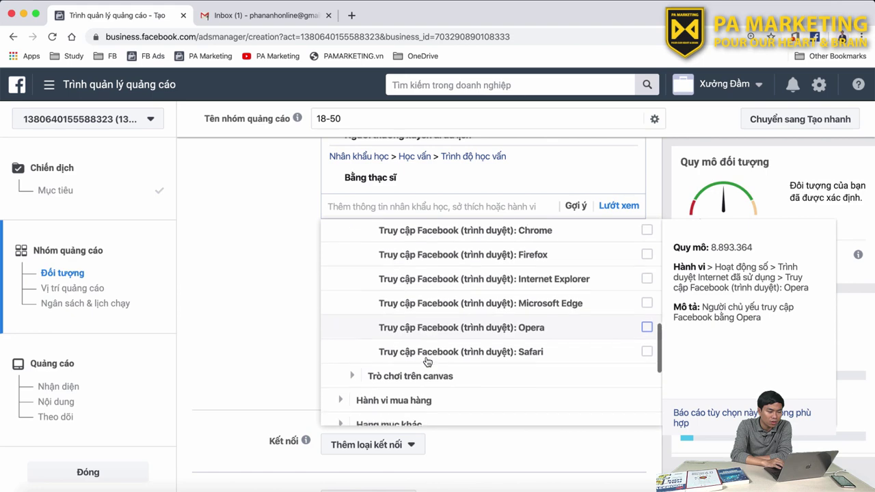
pyautogui.click(44, 0)
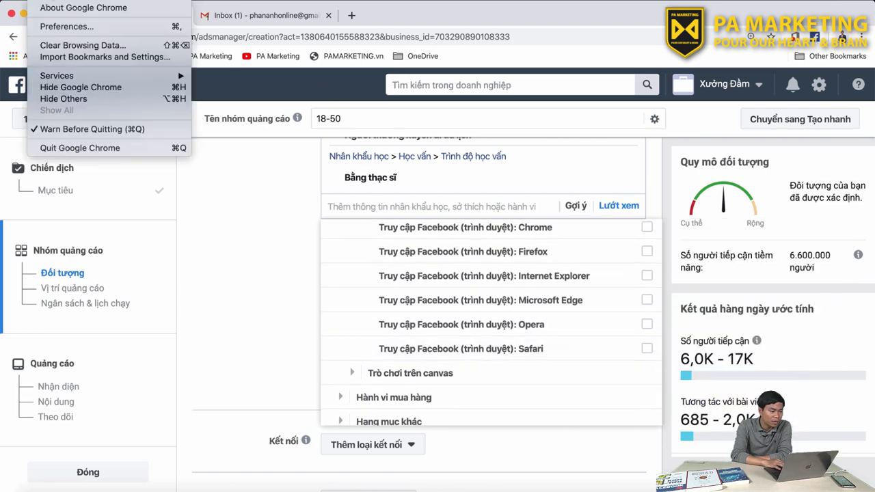
pyautogui.click(44, 0)
pyautogui.click(44, 0)
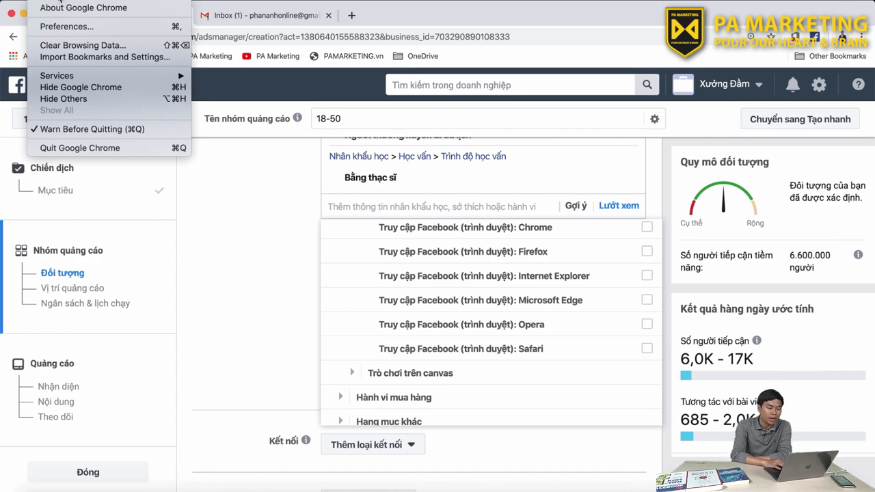
pyautogui.click(229, 224)
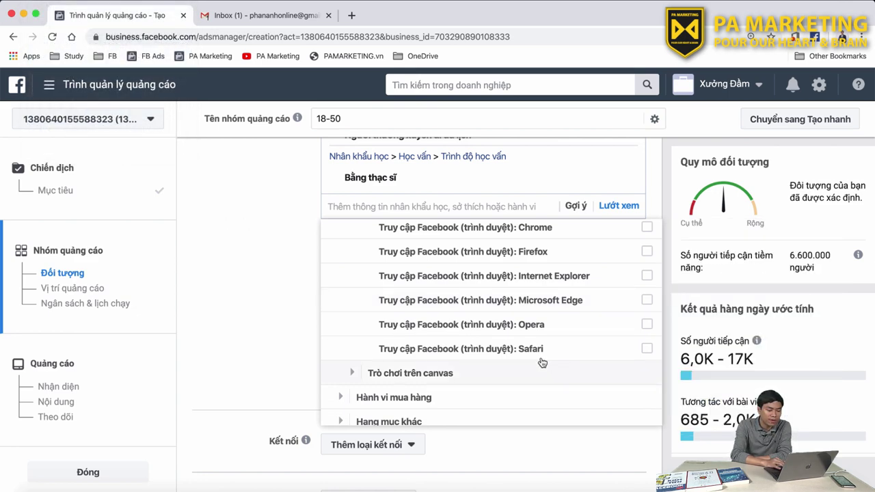
# - Expand Trò chơi trên canvas under Hoạt động số and read the description of the 14-day Canvas player option
pyautogui.moveTo(506, 325)
pyautogui.scroll(1, 506, 337)
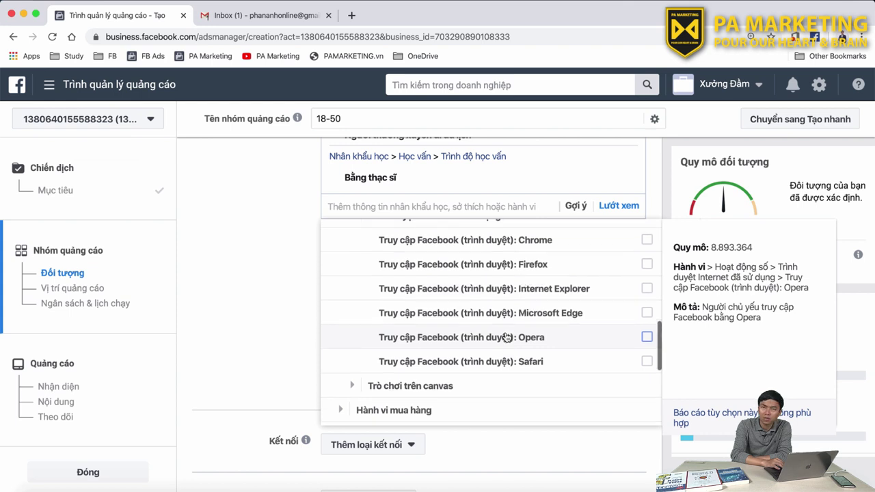
pyautogui.scroll(-2, 506, 337)
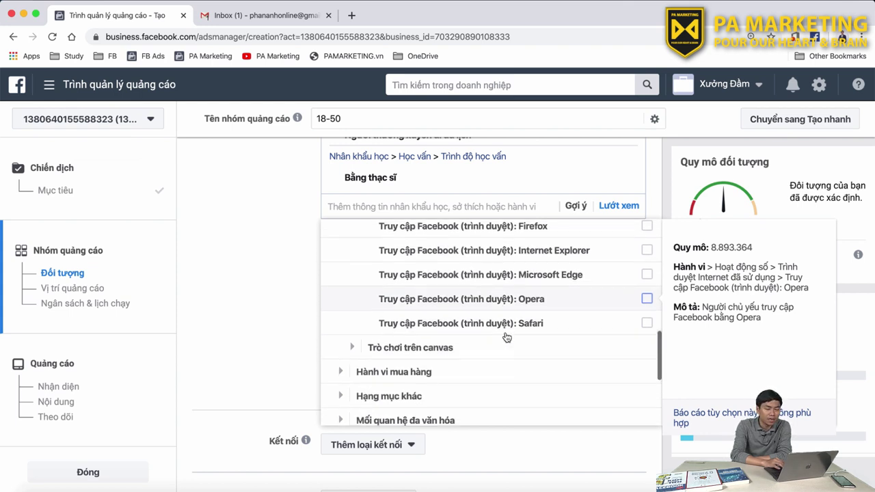
pyautogui.scroll(-2, 506, 352)
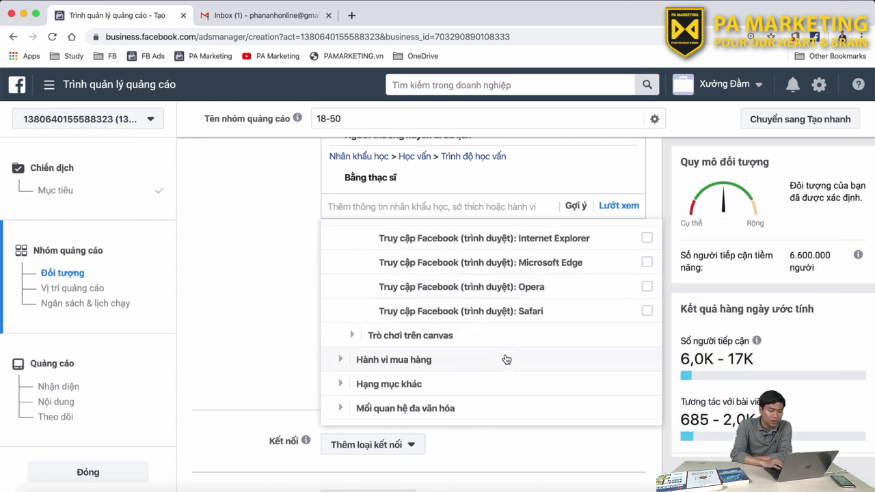
pyautogui.click(351, 309)
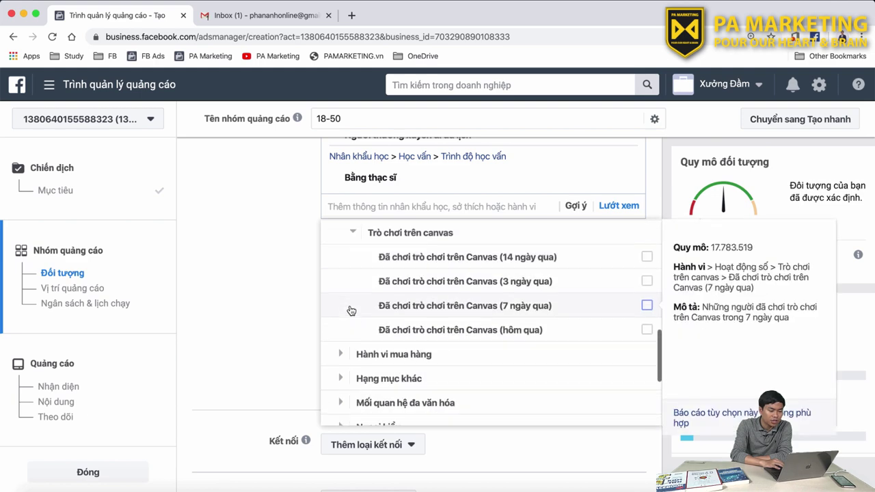
pyautogui.scroll(1, 222, 265)
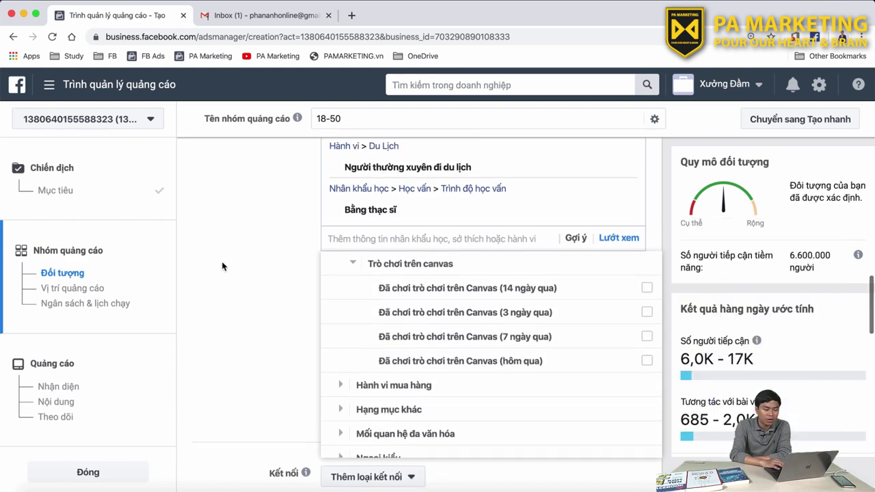
pyautogui.moveTo(410, 294)
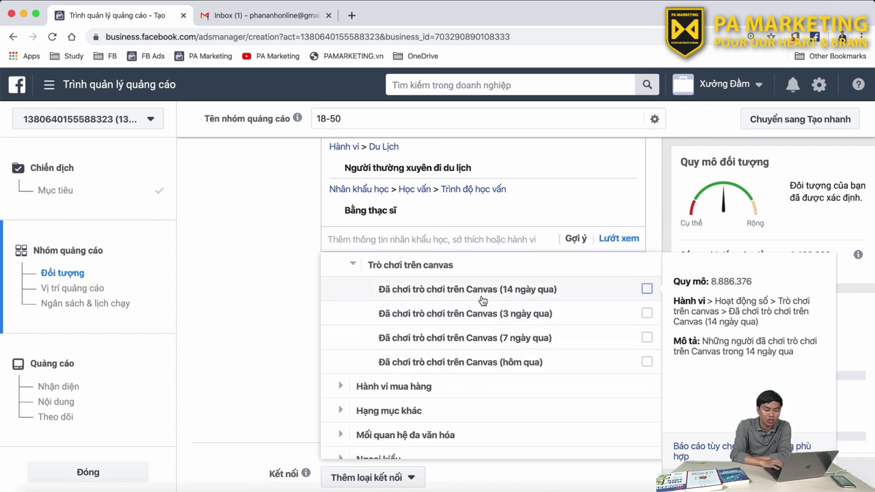
# - Expand Hành vi mua hàng under Hành vi and read the description of Người mua hàng đã tương tác
pyautogui.scroll(-1, 483, 301)
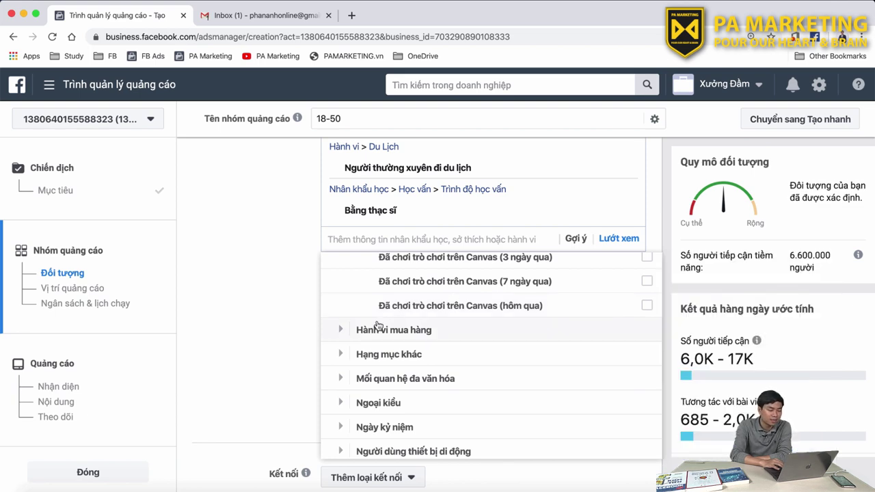
pyautogui.click(340, 331)
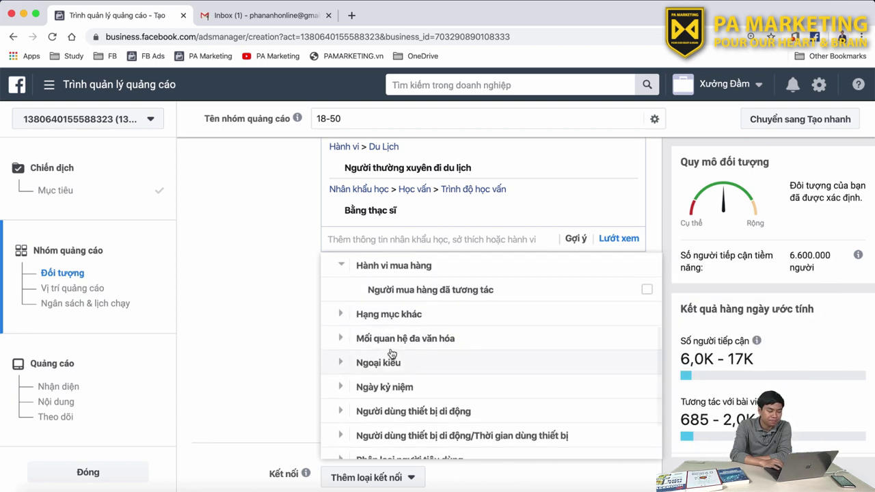
pyautogui.moveTo(373, 330)
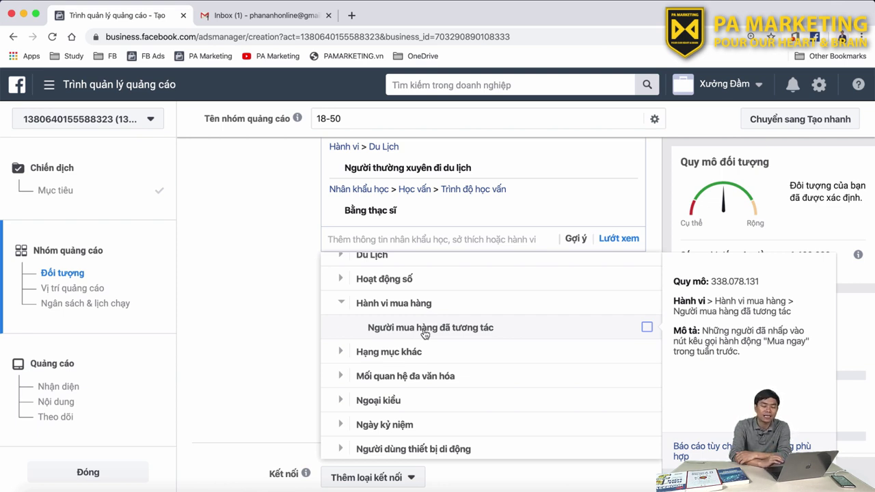
pyautogui.scroll(-2, 425, 334)
pyautogui.scroll(1, 423, 318)
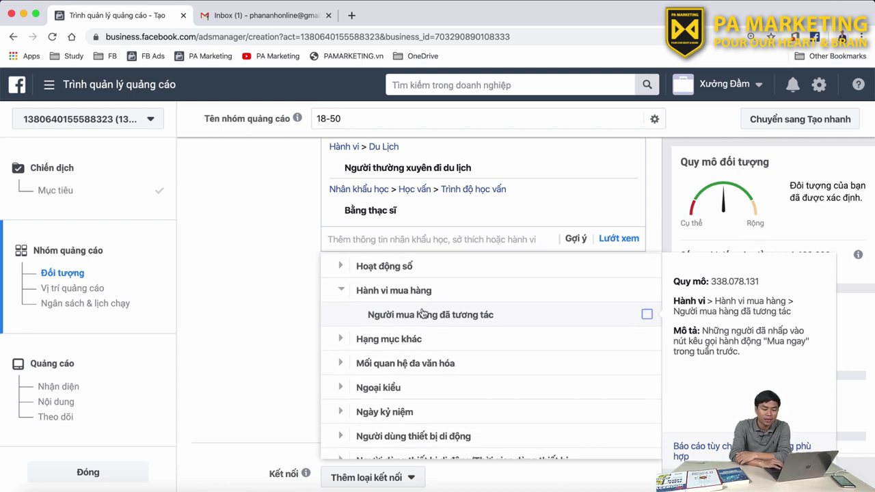
pyautogui.scroll(-1, 423, 313)
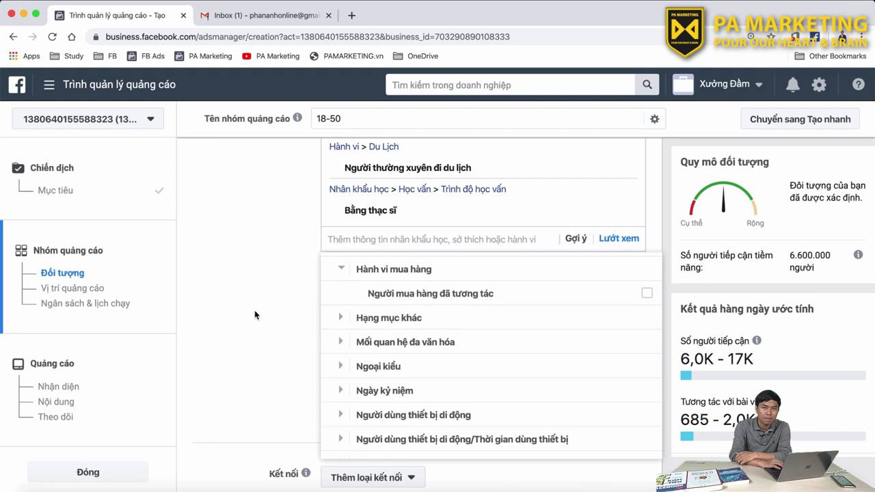
# - Expand Hạng mục khác under Hành vi and read the description of Quan tâm đến các sự kiện sắp tới
pyautogui.scroll(-1, 254, 311)
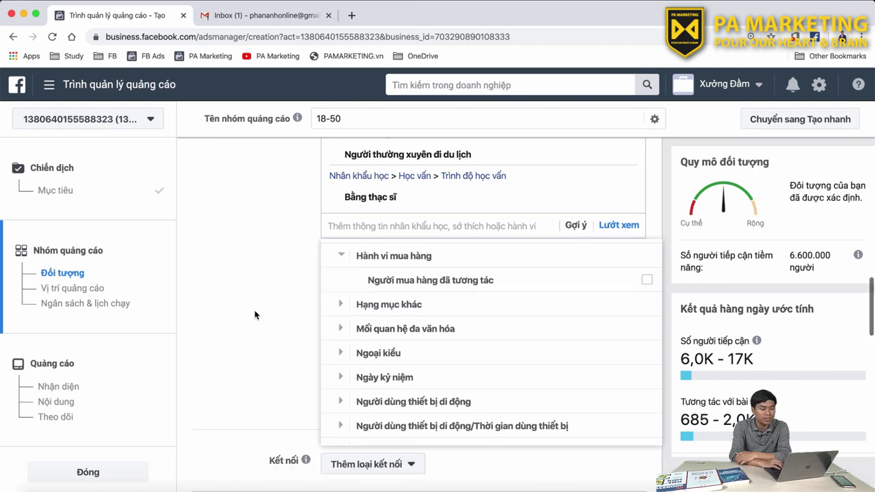
pyautogui.click(343, 309)
pyautogui.scroll(1, 430, 305)
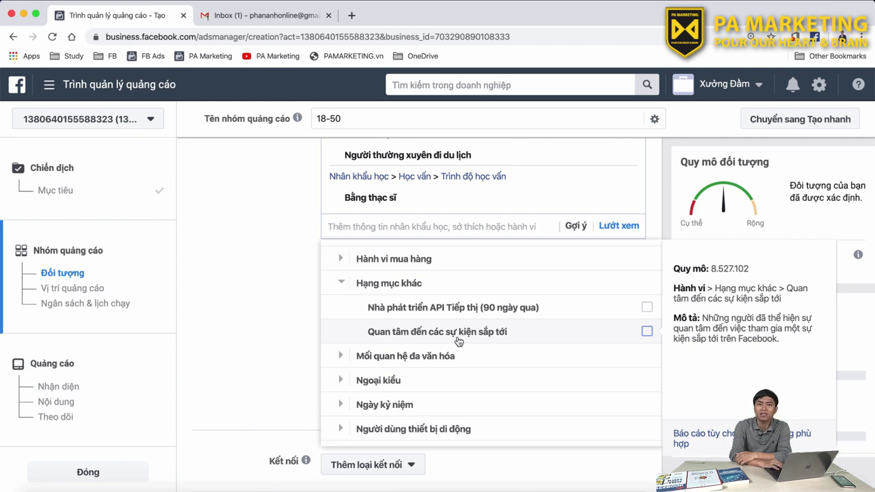
# - Expand Mối quan hệ đa văn hóa, view its options, and collapse that subcategory again
pyautogui.scroll(-1, 458, 342)
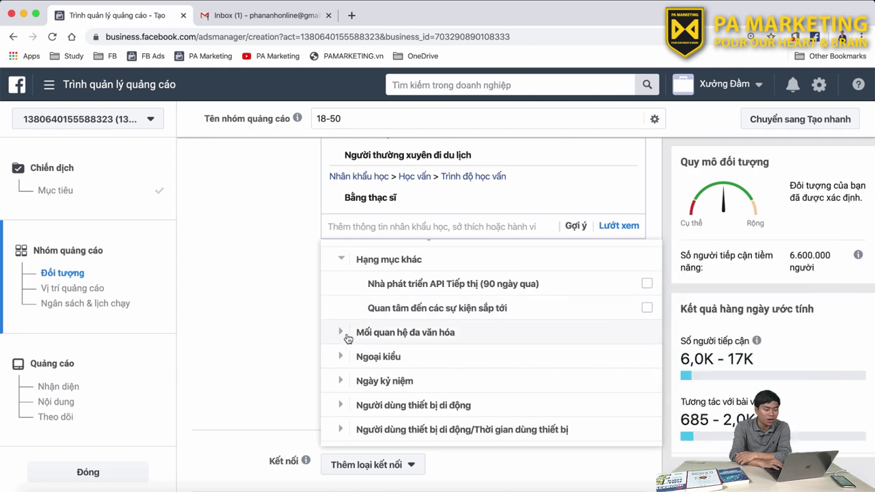
pyautogui.click(348, 339)
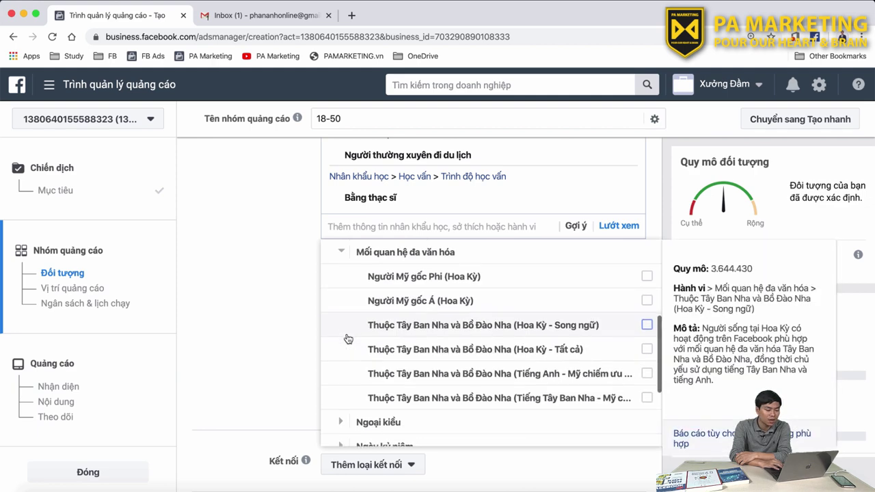
pyautogui.click(345, 254)
pyautogui.scroll(2, 469, 361)
pyautogui.scroll(-3, 469, 361)
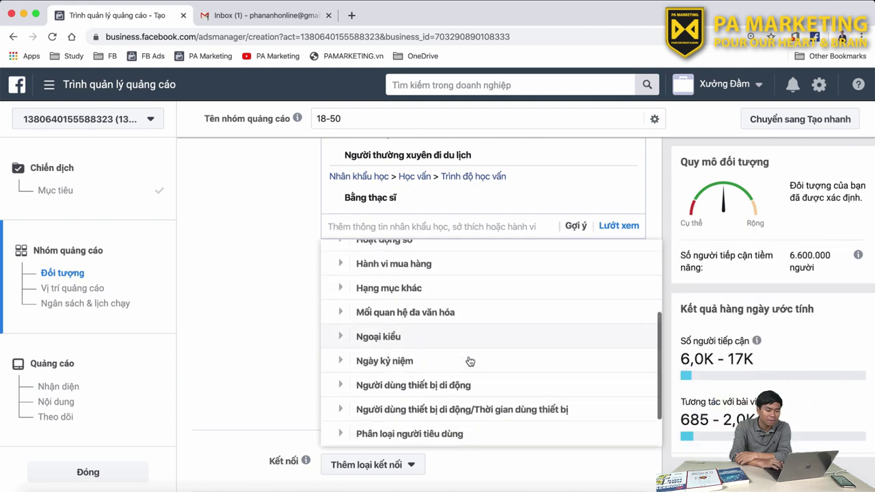
# - Expand Ngày kỷ niệm under Hành vi, read the description of its 31-60 day option, and collapse it again
pyautogui.scroll(-2, 469, 361)
pyautogui.click(341, 313)
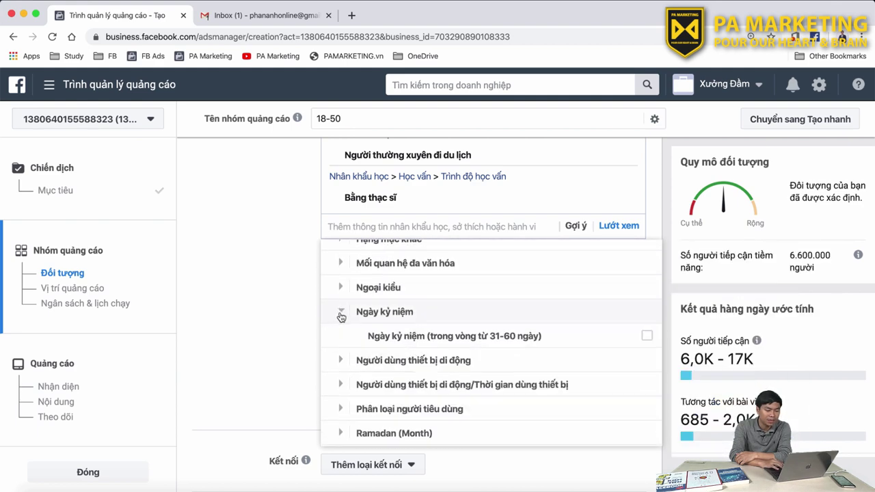
pyautogui.scroll(-1, 341, 317)
pyautogui.moveTo(435, 323)
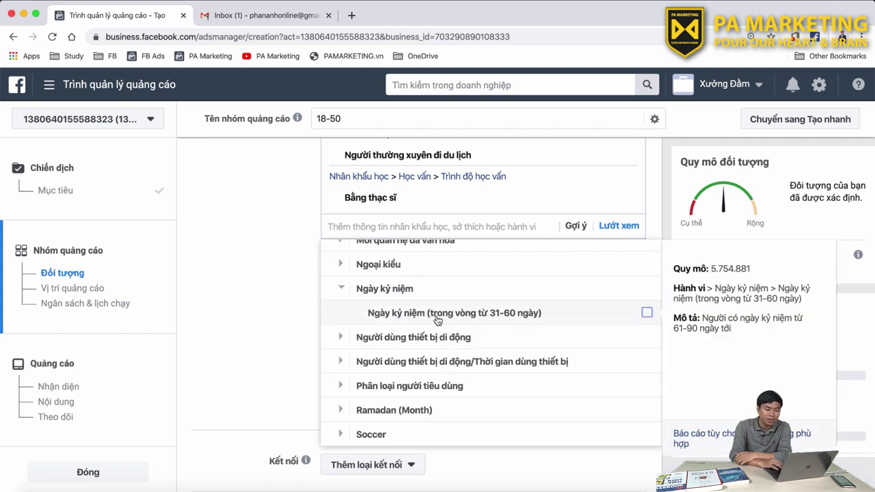
pyautogui.click(341, 289)
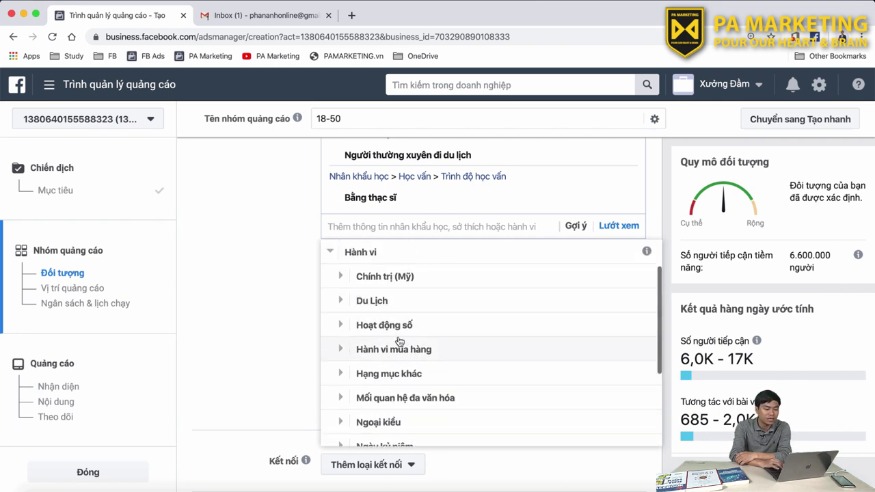
# - Expand Du Lịch under Hành vi and read the description of Người thường xuyên đi du lịch quốc tế
pyautogui.scroll(-3, 399, 342)
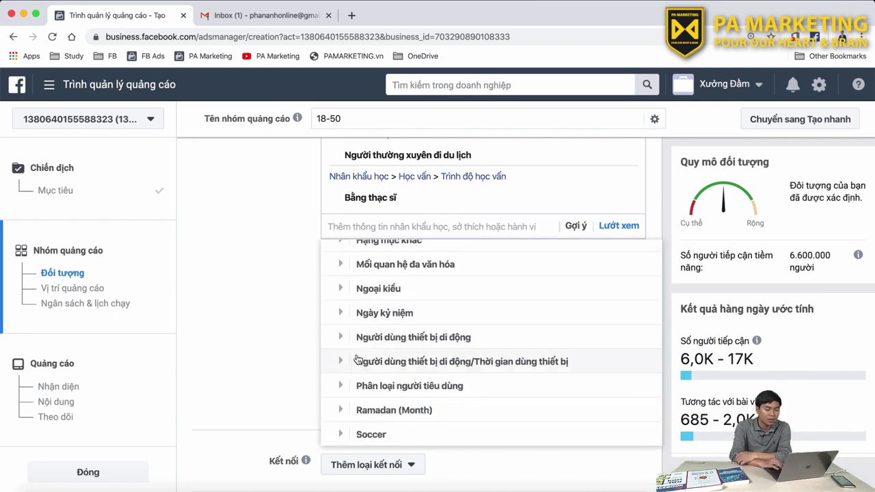
pyautogui.scroll(-1, 356, 360)
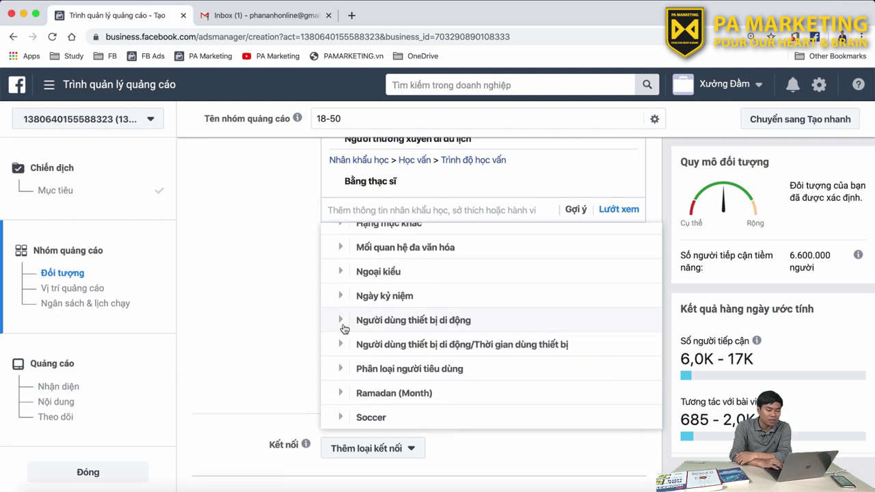
pyautogui.scroll(1, 390, 314)
pyautogui.scroll(3, 390, 315)
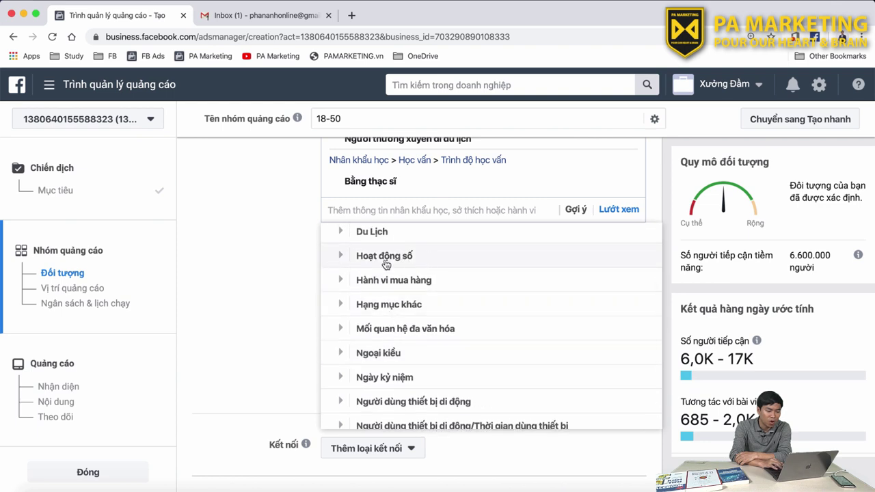
pyautogui.scroll(1, 368, 263)
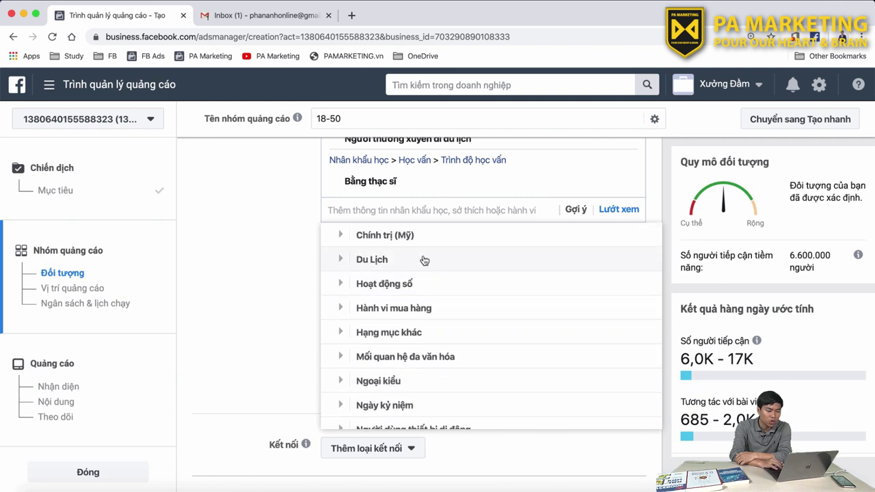
pyautogui.click(345, 262)
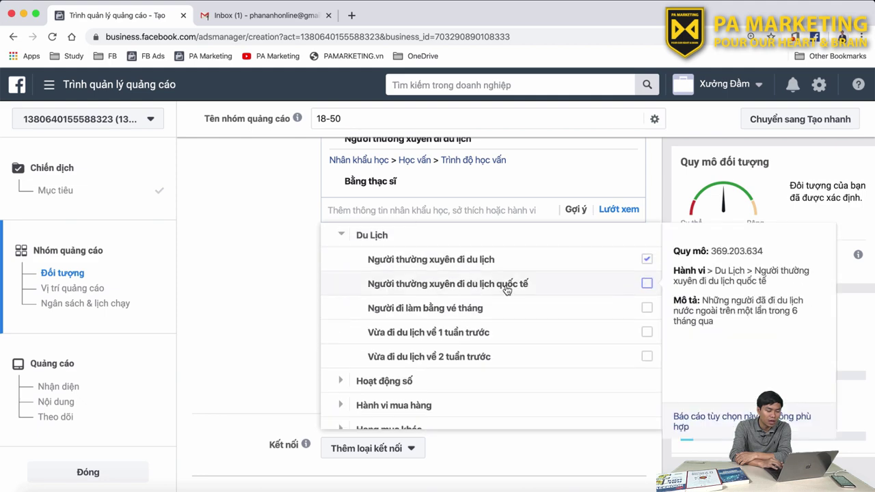
# - Expand Hoạt động số, read the description of Chủ sở hữu doanh nghiệp nhỏ, and look through the other options
pyautogui.scroll(-2, 506, 290)
pyautogui.click(340, 321)
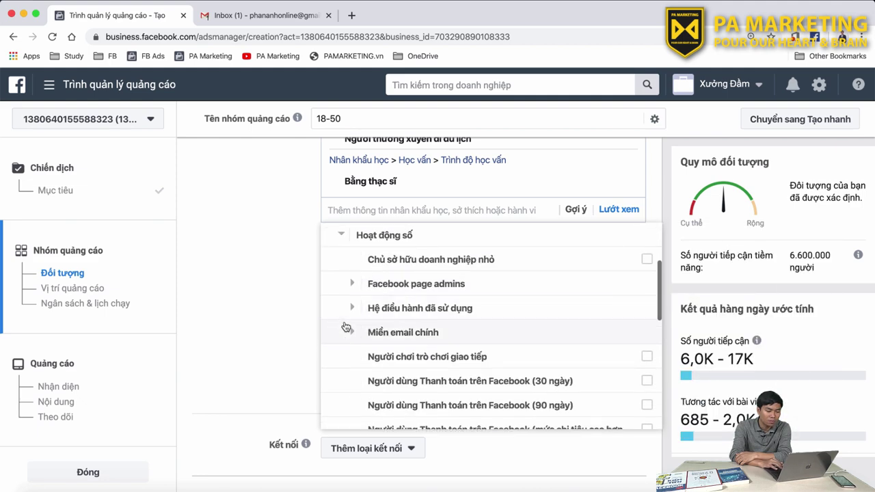
pyautogui.moveTo(394, 267)
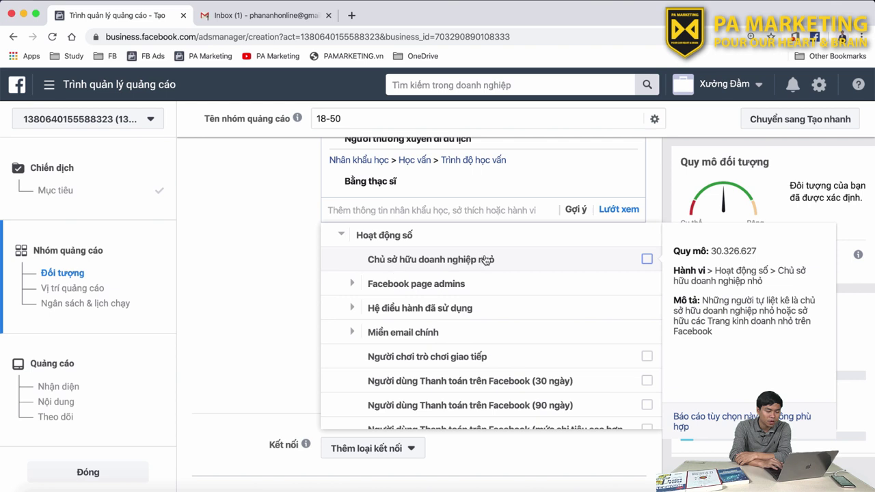
pyautogui.scroll(-1, 492, 261)
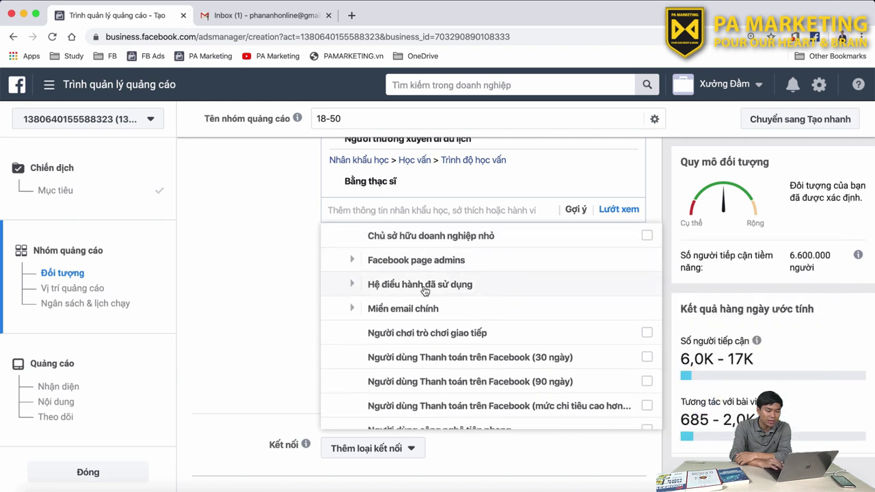
pyautogui.scroll(-5, 517, 285)
pyautogui.scroll(-2, 518, 285)
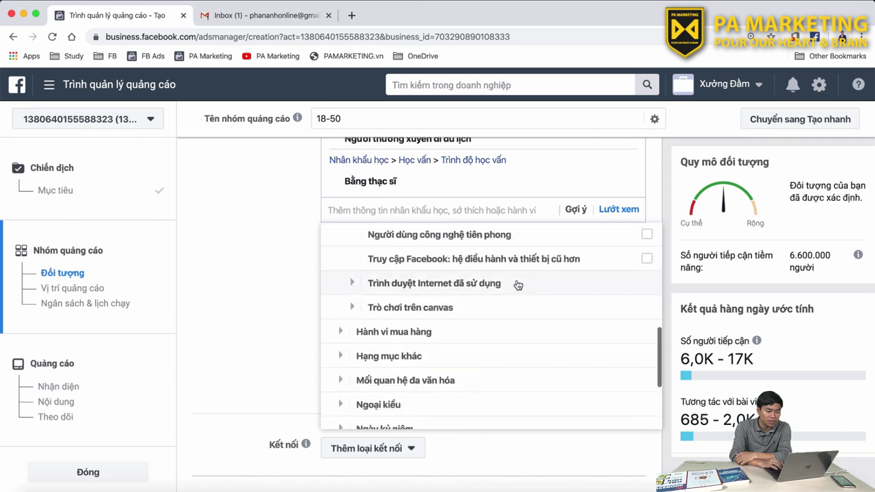
pyautogui.moveTo(416, 256)
pyautogui.scroll(1, 411, 257)
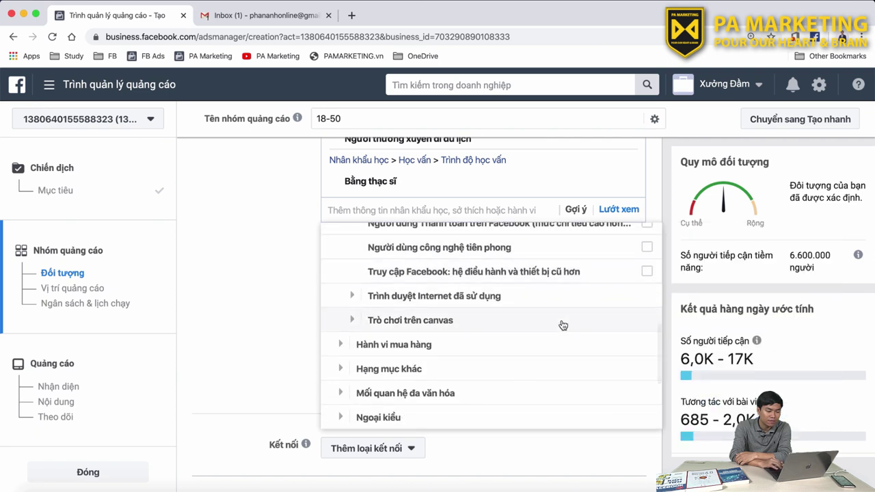
# - Expand Người dùng thiết bị di động and read the description of Android: hỗ trợ phương tiện 360 độ
pyautogui.scroll(-5, 561, 324)
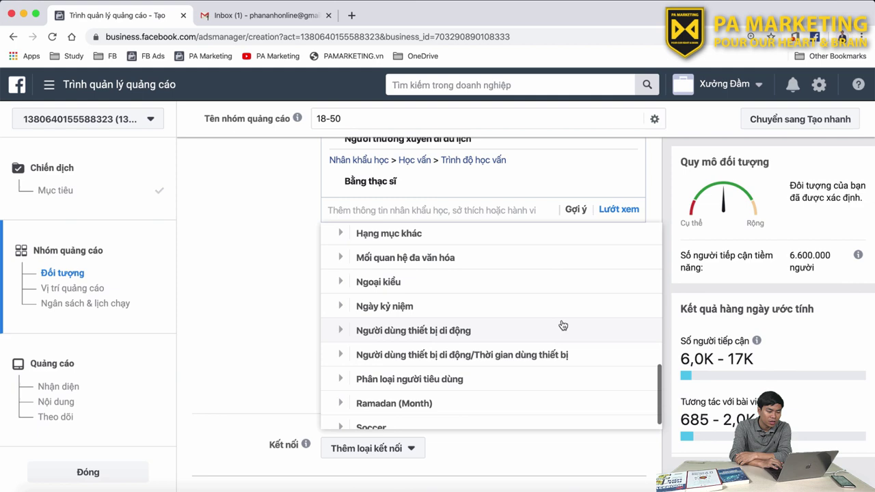
pyautogui.click(339, 334)
pyautogui.scroll(-2, 410, 314)
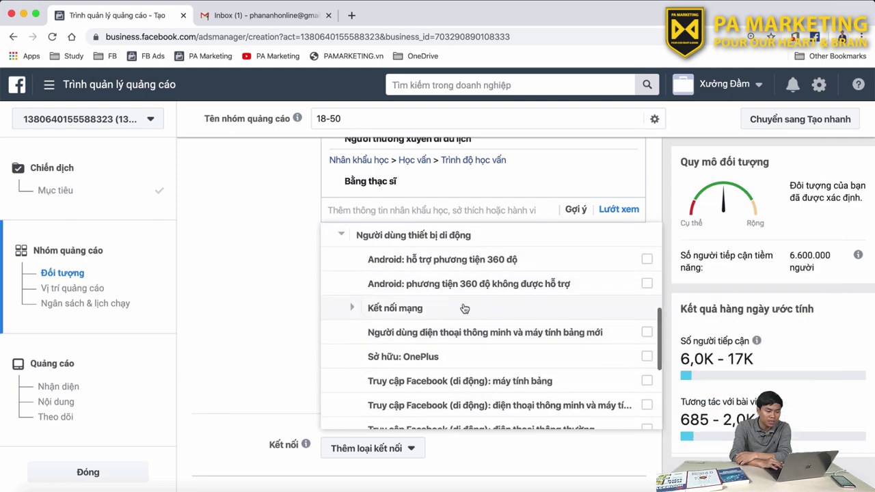
pyautogui.scroll(1, 403, 281)
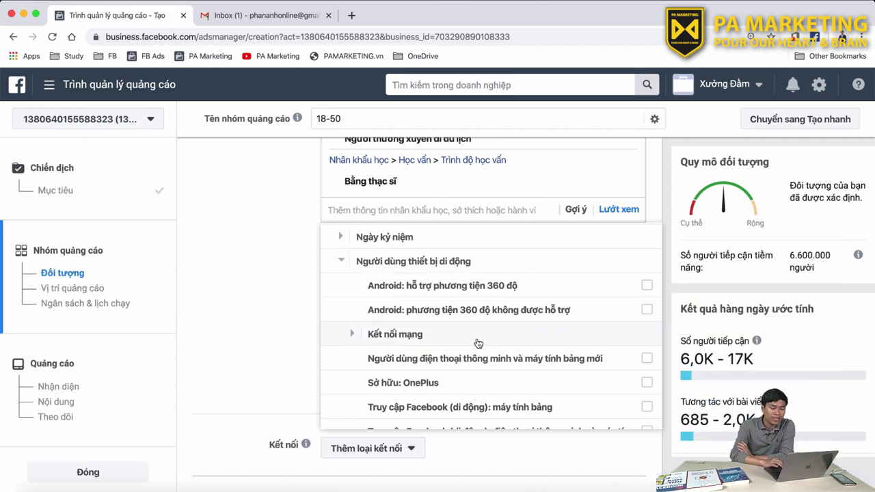
pyautogui.moveTo(450, 291)
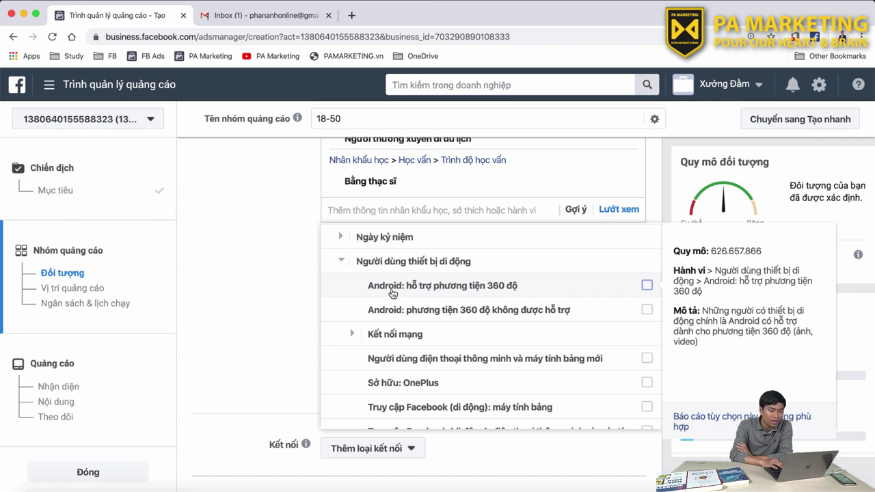
pyautogui.scroll(-1, 489, 297)
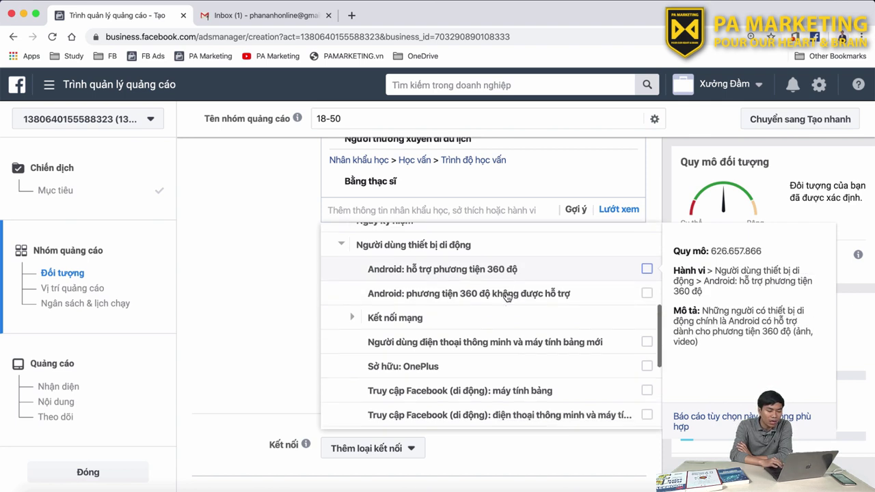
# - Expand Kết nối mạng to review its network types, then read the descriptions of the mobile device and Facebook access options below
pyautogui.click(353, 318)
pyautogui.scroll(-3, 438, 318)
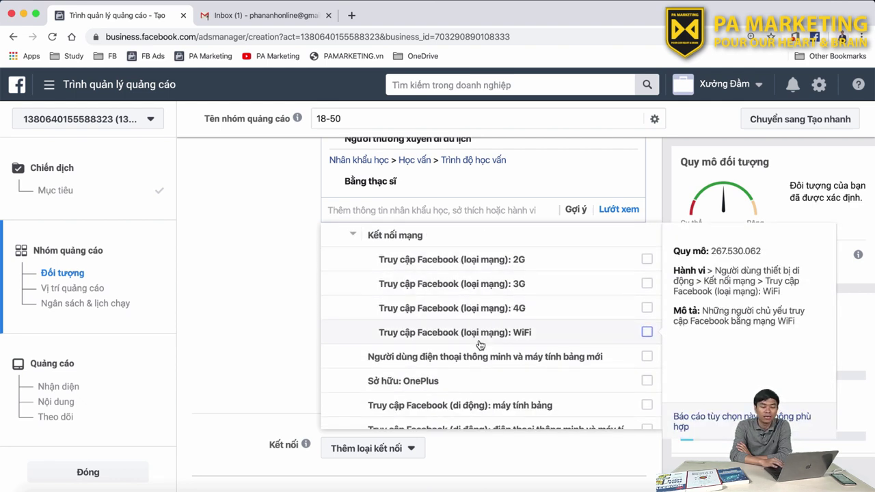
pyautogui.scroll(-1, 444, 352)
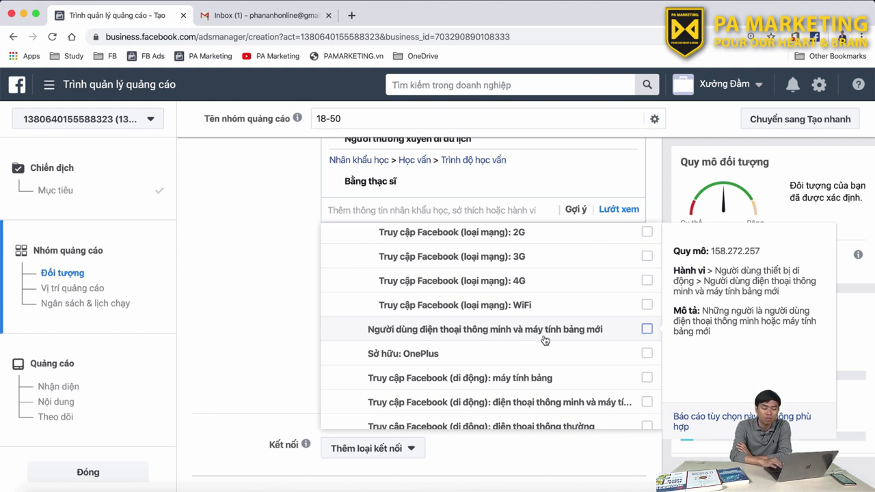
pyautogui.scroll(-1, 446, 334)
pyautogui.scroll(-1, 446, 332)
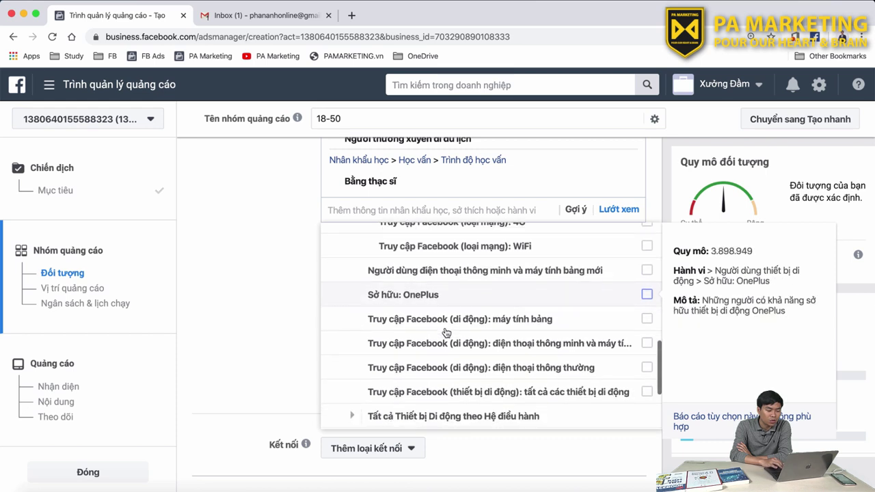
pyautogui.scroll(-1, 424, 321)
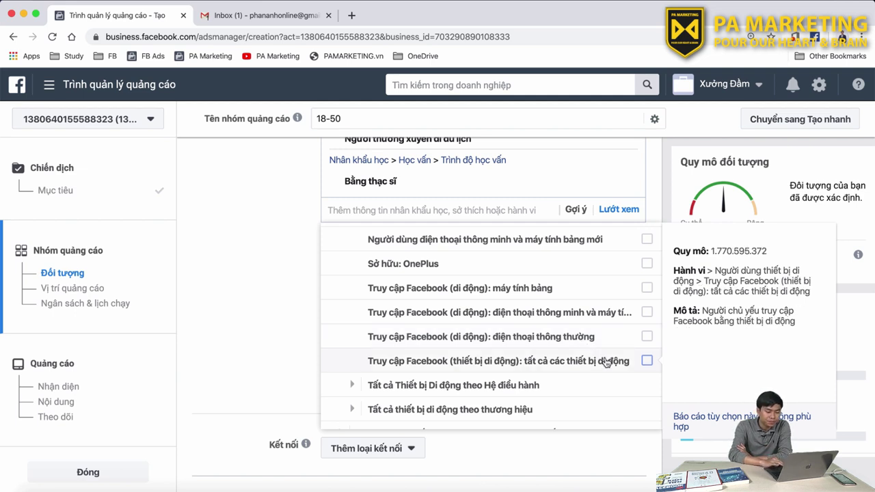
# - Expand Tất cả Thiết bị Di động theo Hệ điều hành and read the description of the Apple (iOS) option
pyautogui.scroll(-1, 605, 360)
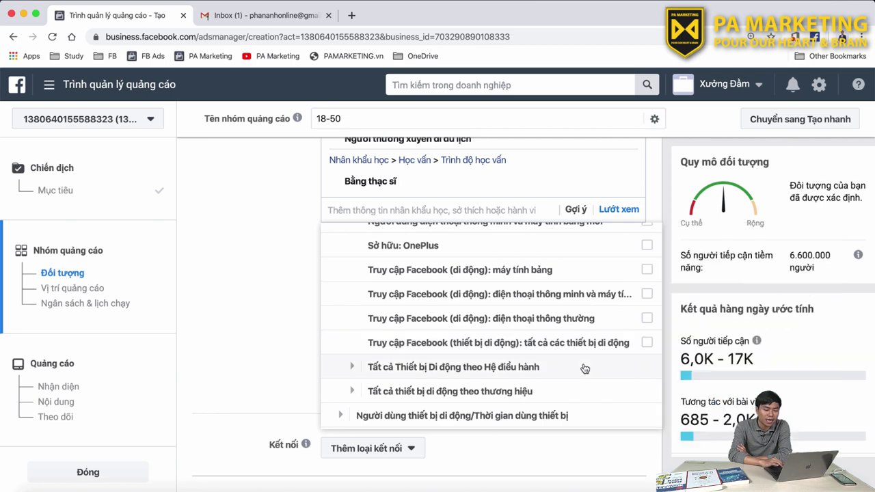
pyautogui.scroll(-2, 353, 363)
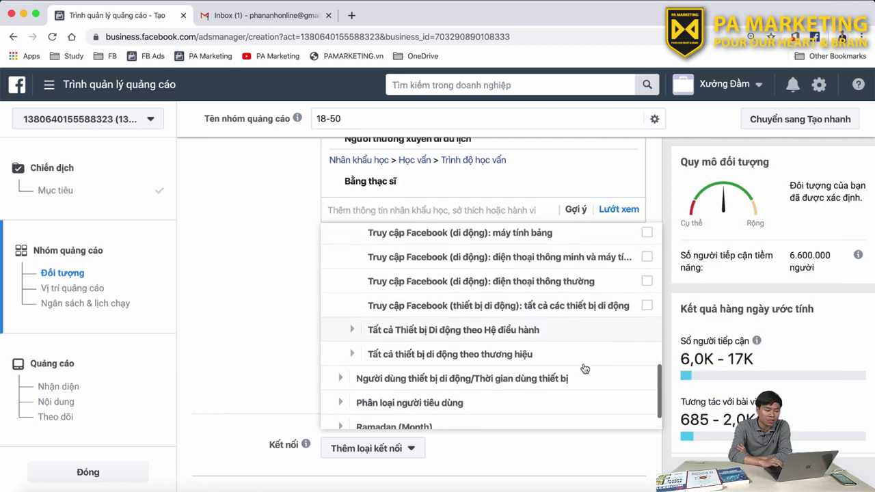
pyautogui.click(353, 333)
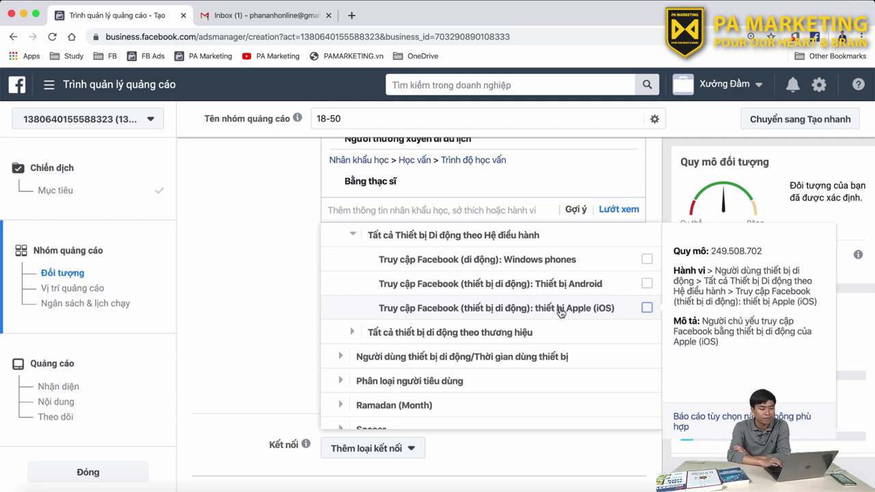
# - Expand Tất cả thiết bị di động theo thương hiệu and look back over the Người dùng thiết bị di động options
pyautogui.scroll(-1, 547, 312)
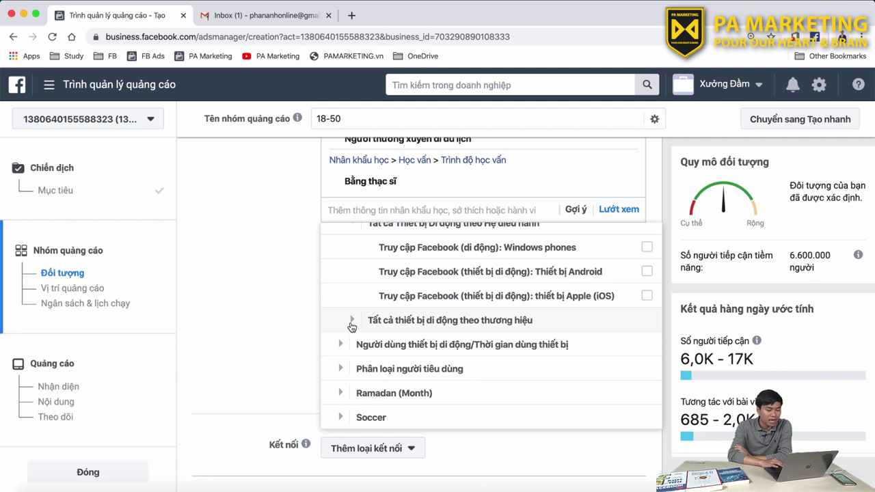
pyautogui.click(351, 322)
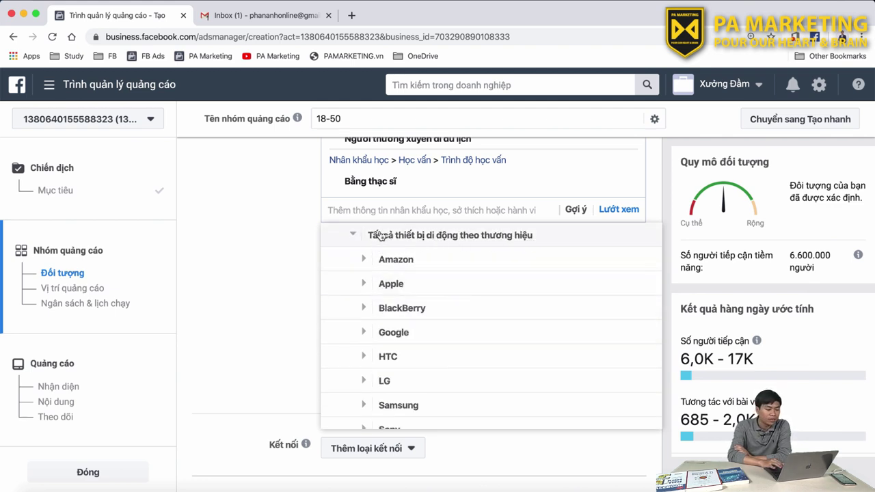
pyautogui.scroll(1, 564, 307)
pyautogui.scroll(1, 565, 307)
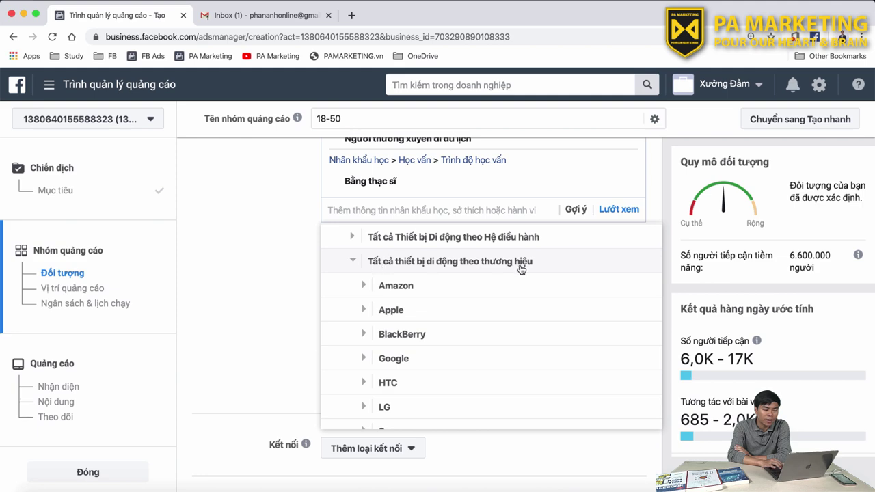
pyautogui.scroll(5, 521, 269)
pyautogui.scroll(-1, 517, 264)
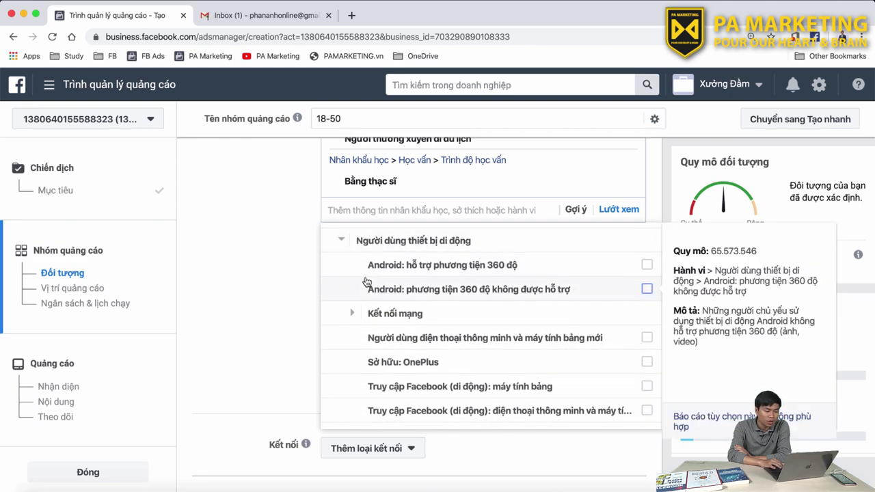
pyautogui.scroll(-3, 404, 317)
pyautogui.scroll(-2, 406, 320)
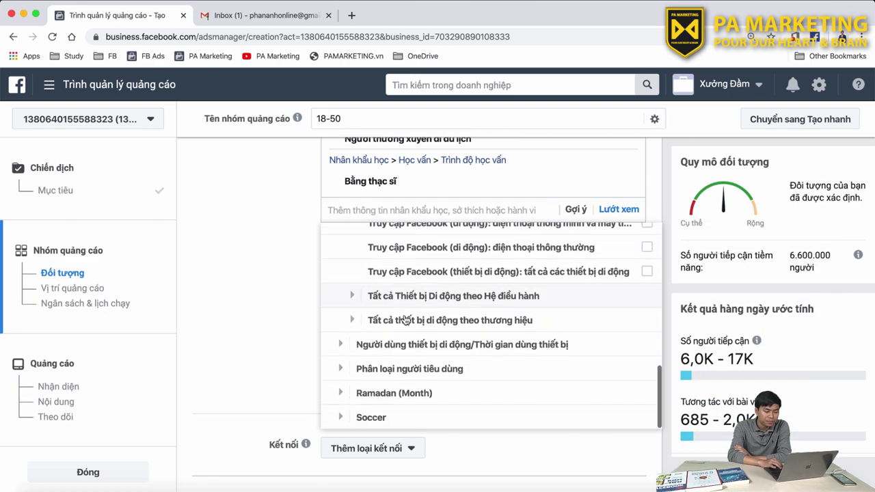
# - Reopen the mobile device brand list and review its brands and ownership options from Amazon to Sở hữu: ZTE
pyautogui.click(352, 323)
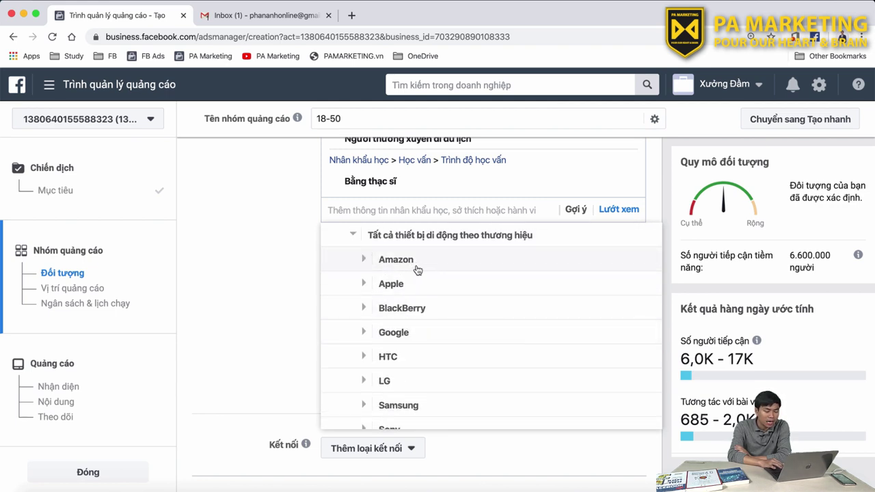
pyautogui.scroll(-1, 425, 269)
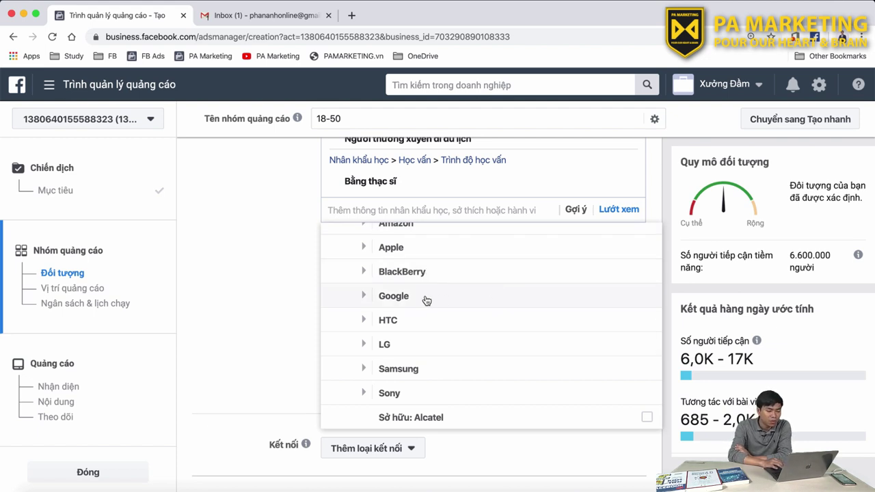
pyautogui.scroll(-1, 430, 319)
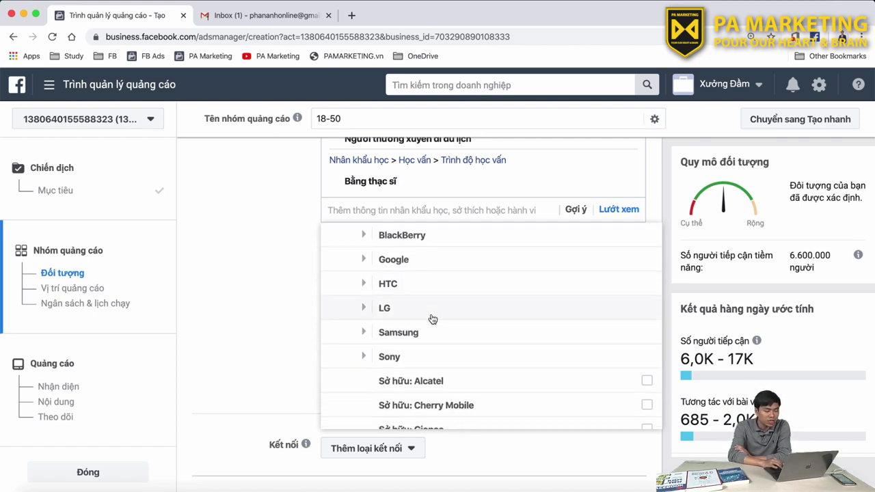
pyautogui.scroll(-2, 432, 319)
pyautogui.scroll(-3, 432, 320)
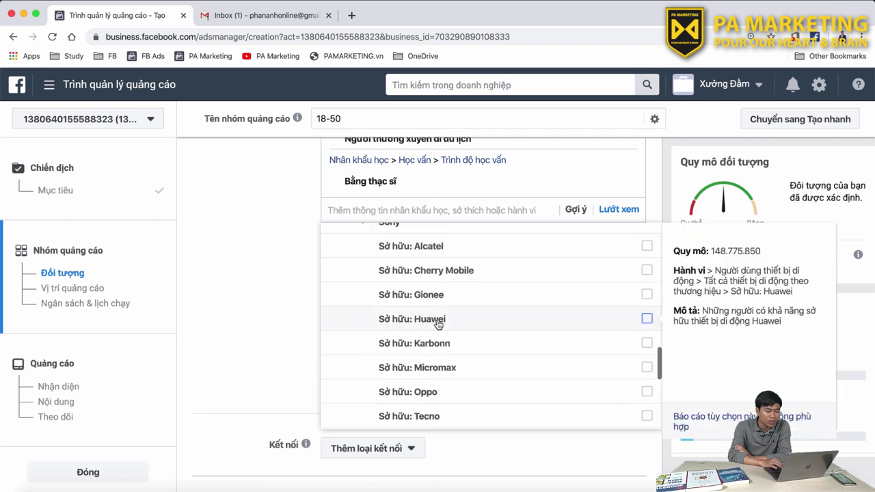
pyautogui.scroll(-1, 456, 360)
pyautogui.scroll(-2, 458, 360)
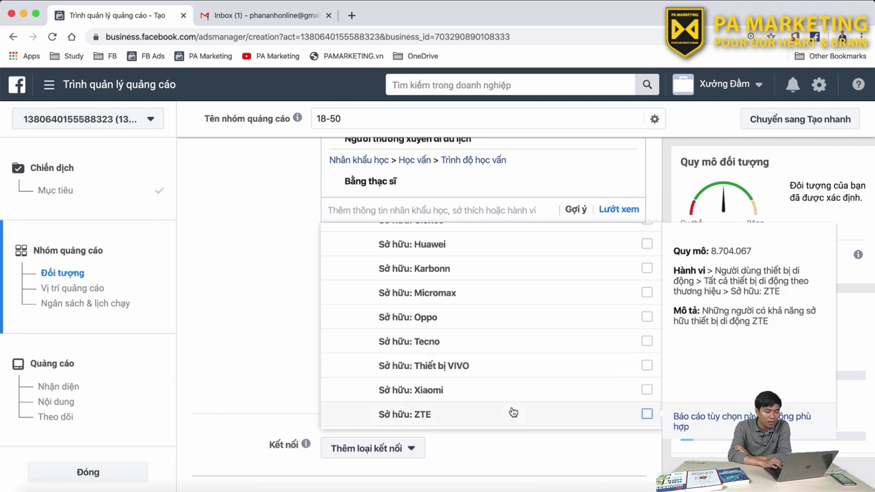
# - Review the Truy cập Facebook options at the end of the mobile device brand list, and return to the brand groups from Amazon to Sony
pyautogui.scroll(-2, 513, 411)
pyautogui.scroll(-2, 513, 411)
pyautogui.scroll(-4, 513, 411)
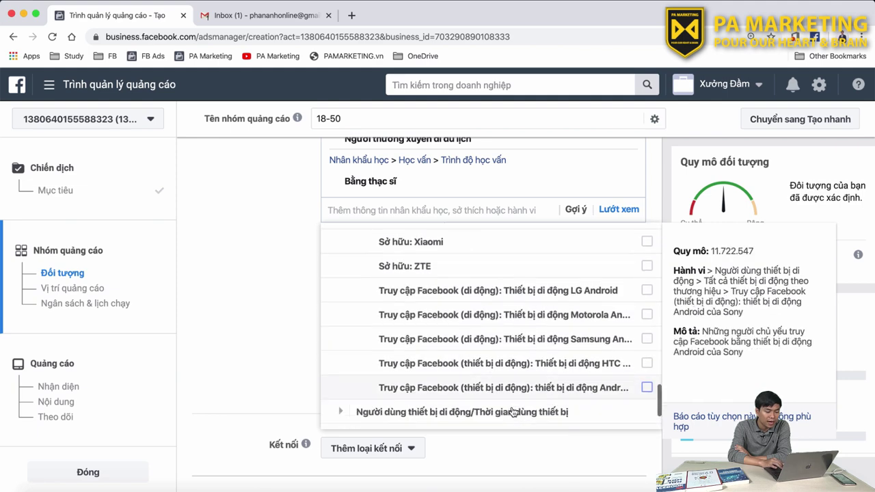
pyautogui.scroll(15, 513, 412)
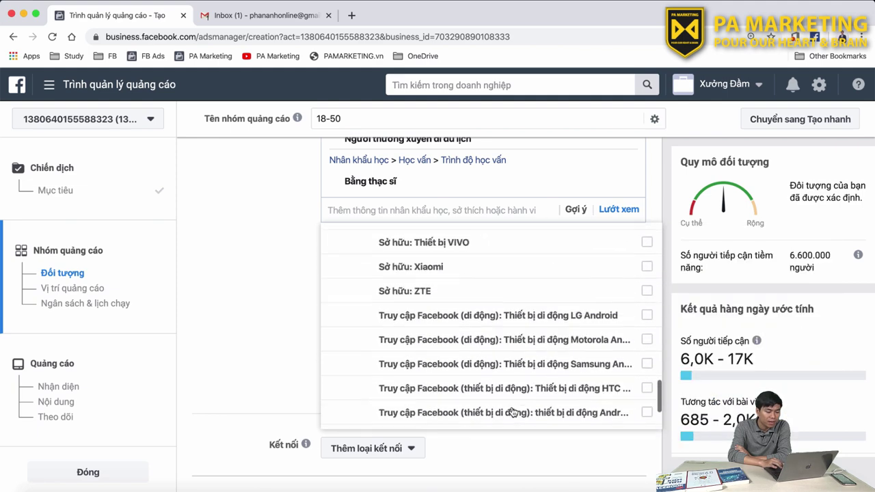
pyautogui.scroll(-1, 513, 412)
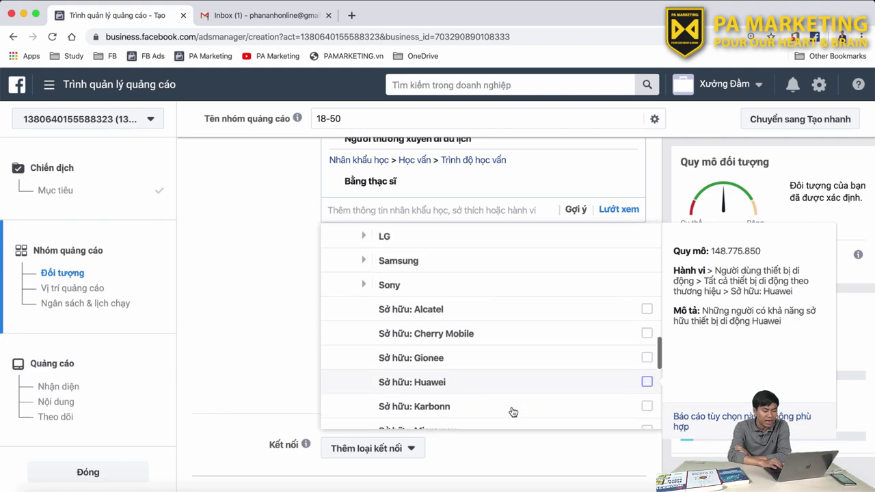
pyautogui.scroll(3, 513, 411)
pyautogui.scroll(1, 513, 412)
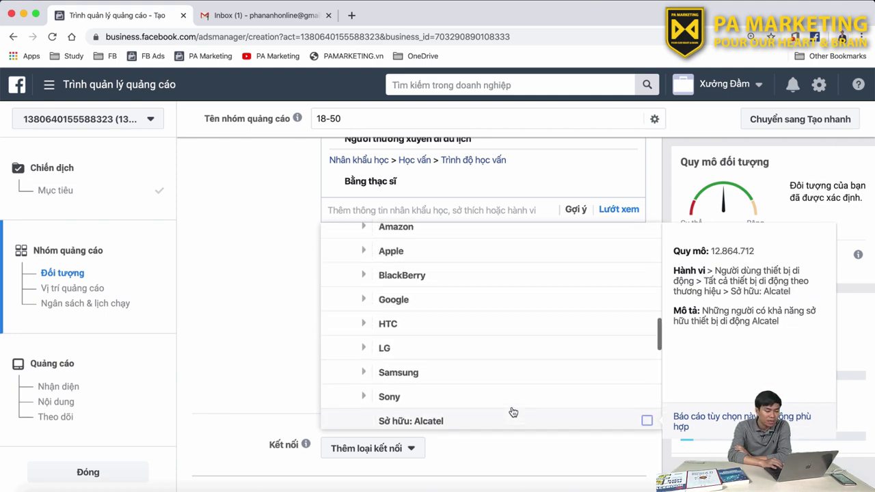
# - Expand the Apple brand group and skim its device options from Sở hữu: iPad 4 to iPhone XS Max
pyautogui.click(366, 252)
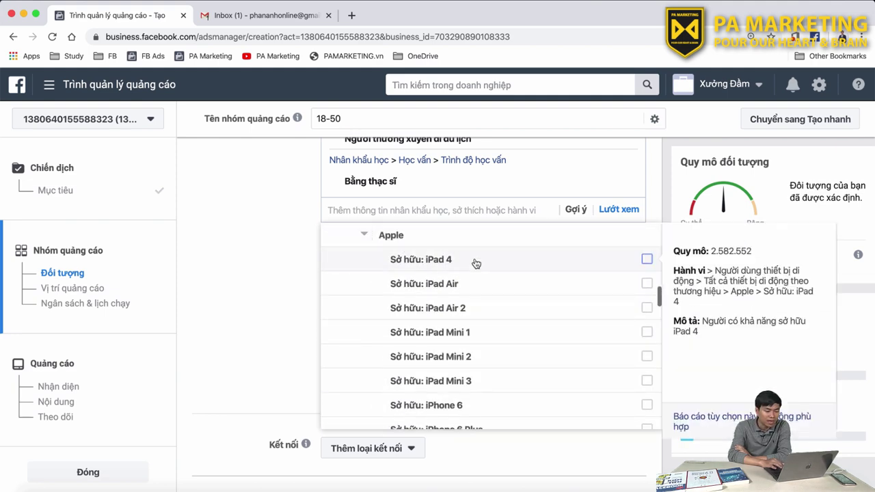
pyautogui.scroll(-1, 494, 340)
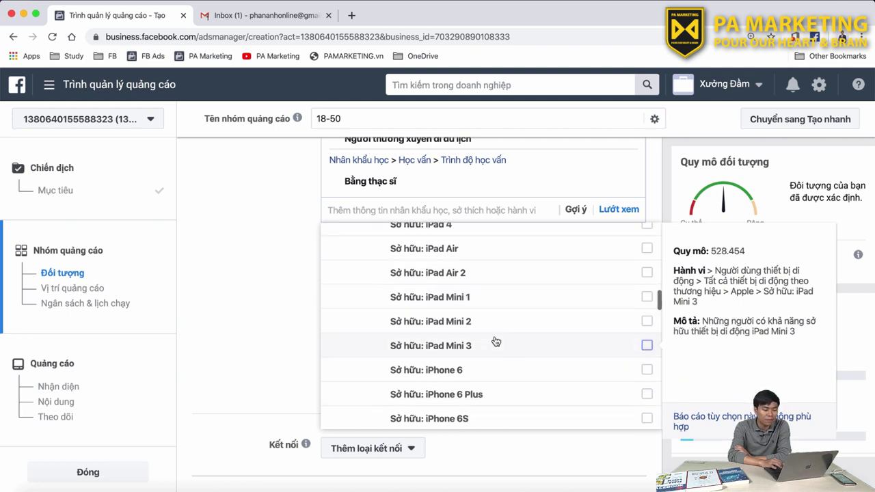
pyautogui.scroll(-5, 495, 342)
pyautogui.scroll(-2, 495, 342)
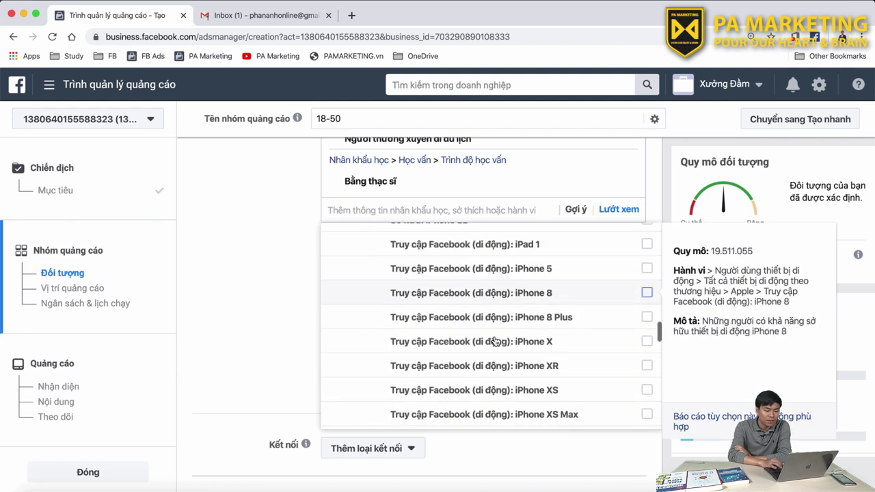
pyautogui.scroll(5, 496, 341)
pyautogui.scroll(3, 496, 341)
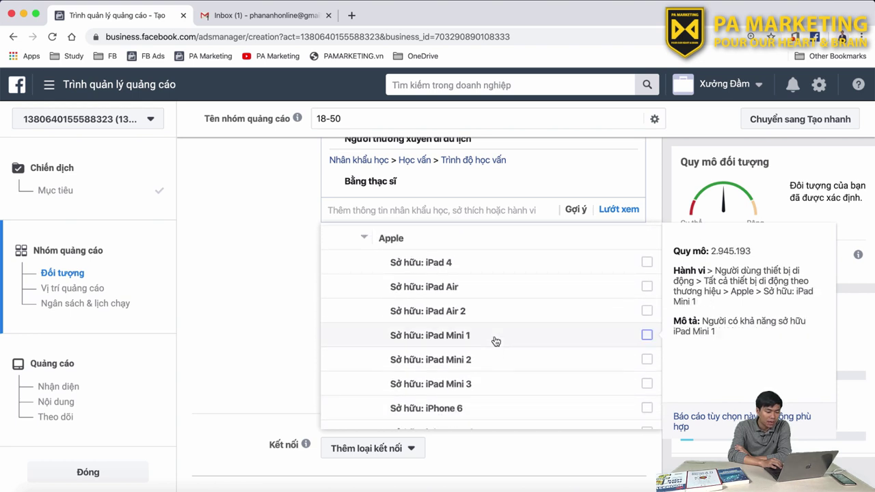
# - Read through Apple's ownership and Facebook access options in order, down to iPod Touch
pyautogui.scroll(-3, 496, 342)
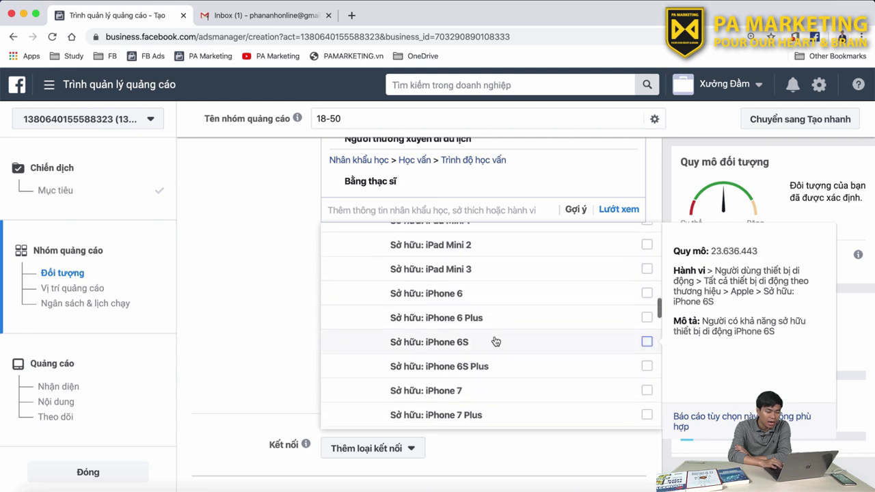
pyautogui.scroll(-3, 495, 341)
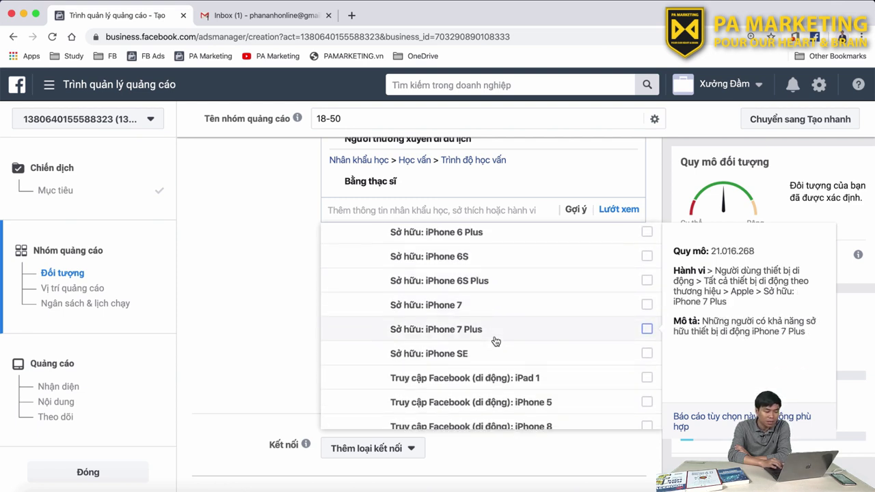
pyautogui.scroll(-5, 496, 342)
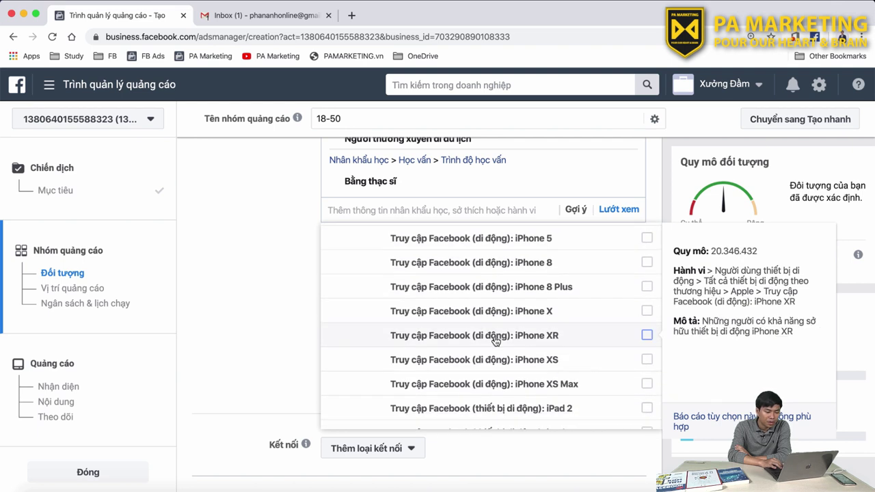
pyautogui.scroll(-2, 495, 342)
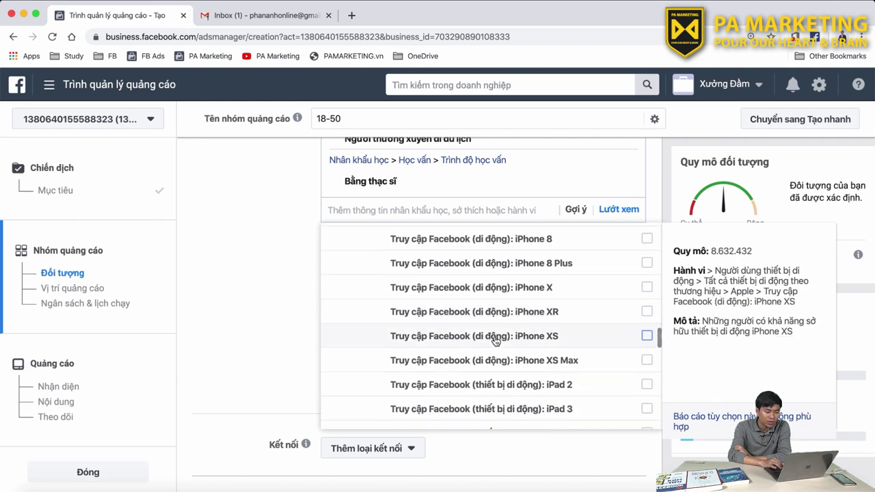
pyautogui.scroll(-3, 496, 341)
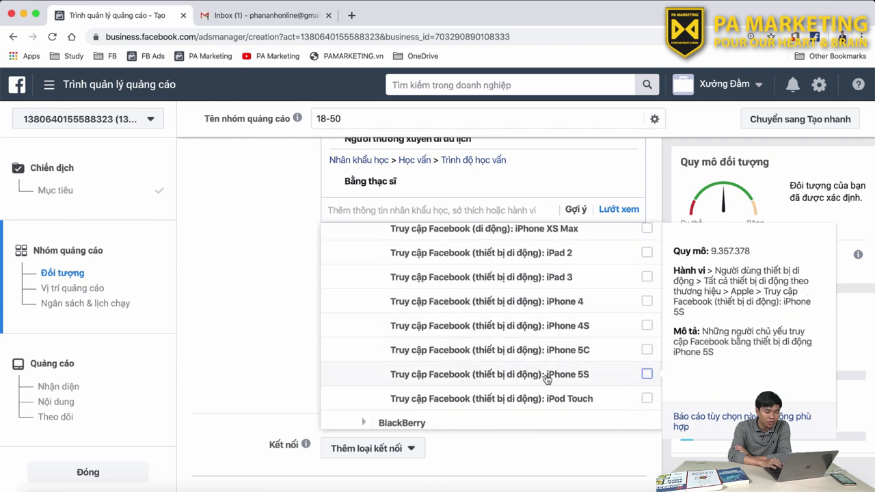
pyautogui.scroll(-1, 547, 372)
pyautogui.scroll(-1, 547, 379)
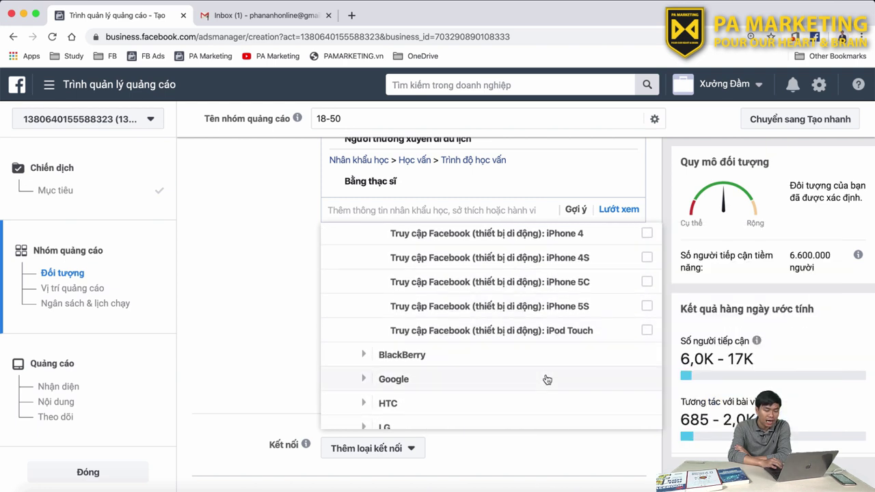
pyautogui.scroll(1, 547, 379)
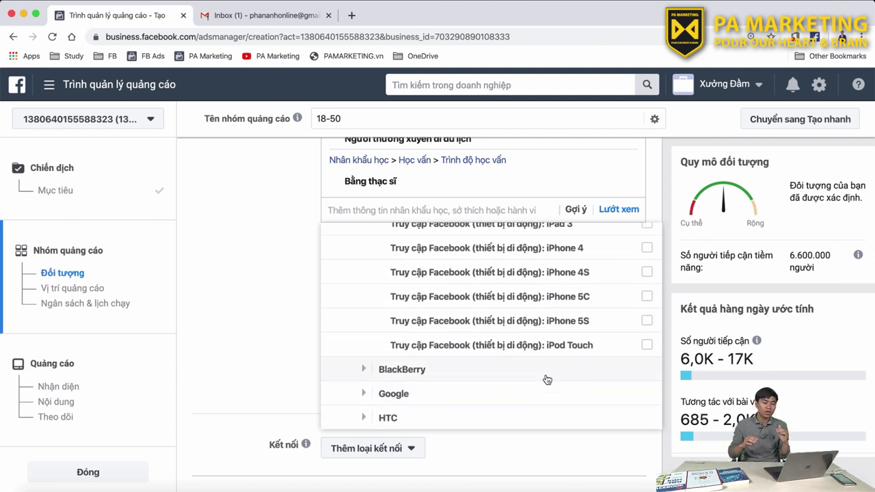
# - Look back over Apple's Truy cập Facebook (di động) options and read the iPhone XR, iPhone XS and iPhone XS Max descriptions
pyautogui.moveTo(537, 310)
pyautogui.scroll(5, 537, 311)
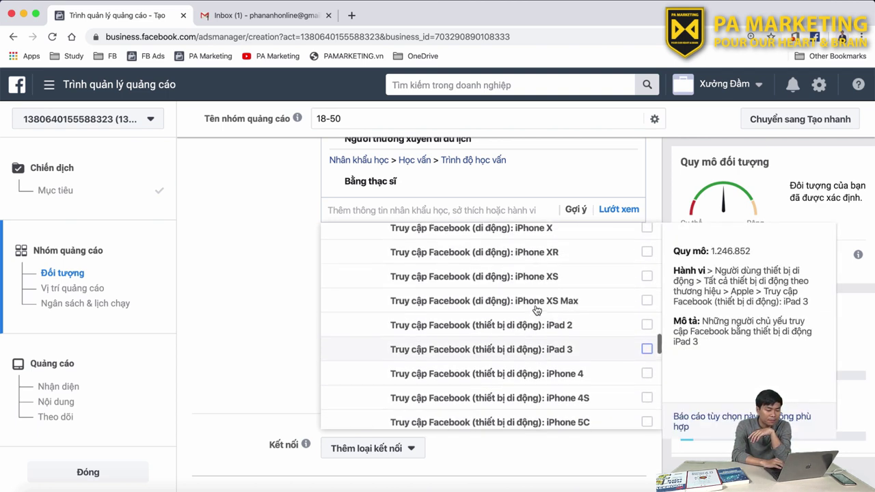
pyautogui.scroll(2, 541, 331)
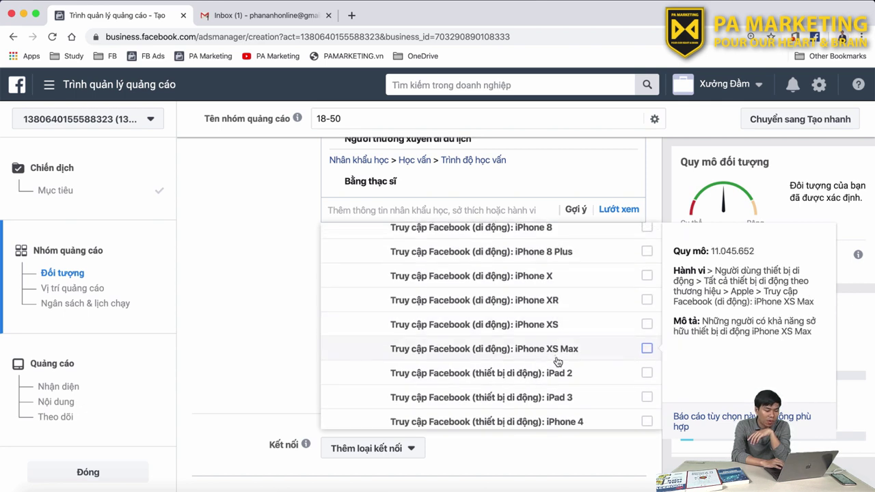
pyautogui.scroll(2, 553, 359)
pyautogui.scroll(1, 557, 362)
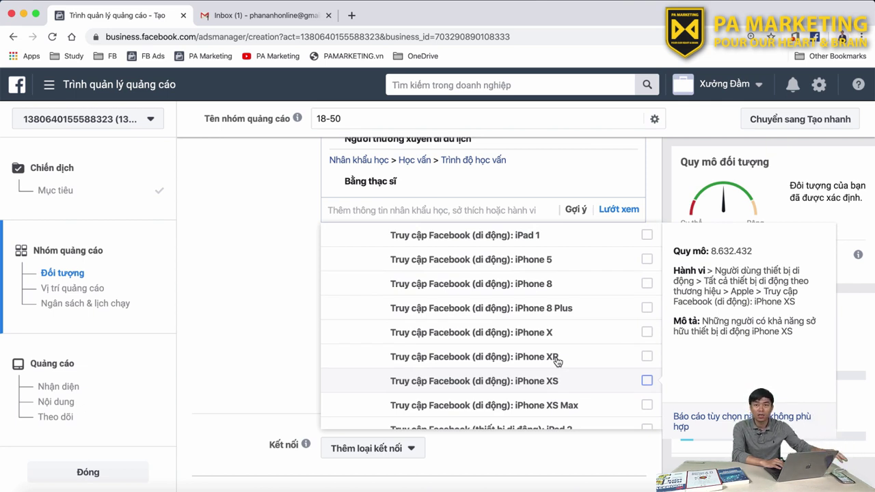
pyautogui.scroll(1, 557, 361)
pyautogui.scroll(-2, 557, 362)
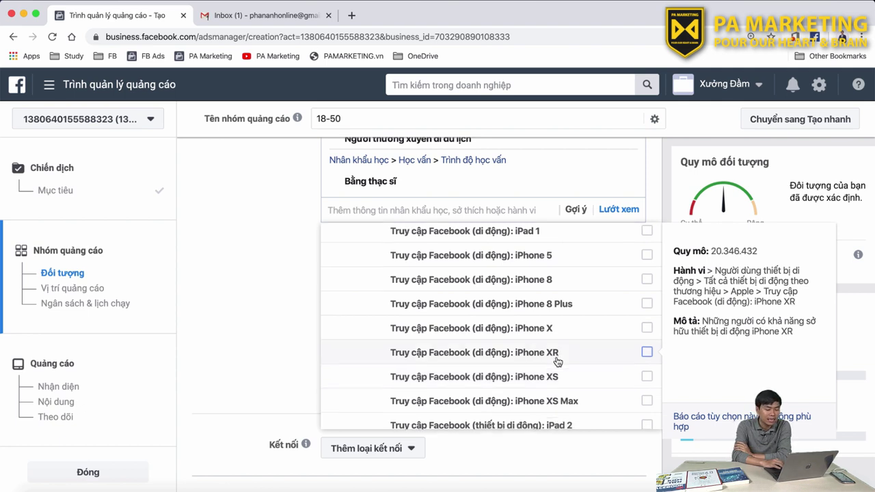
pyautogui.scroll(-1, 557, 361)
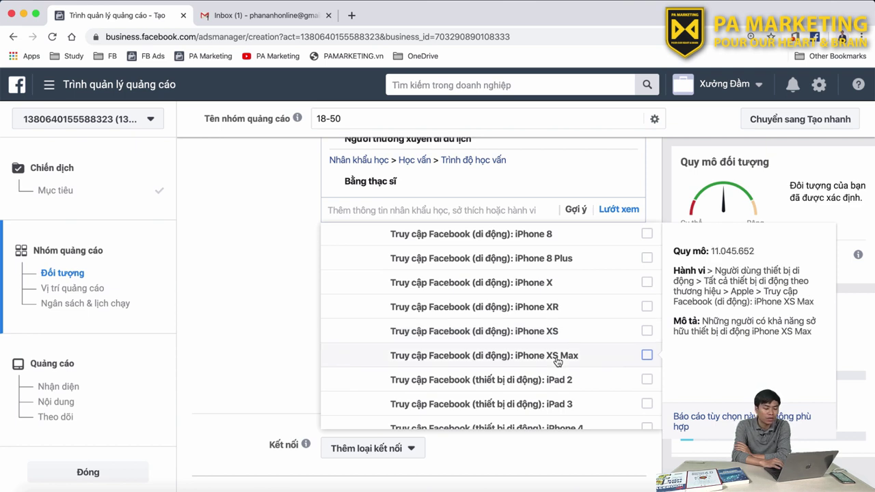
# - Compare Apple's older access options, iPad 2 to iPod Touch, with the newer iPhone 8 to iPhone XS Max options
pyautogui.scroll(-2, 557, 362)
pyautogui.scroll(-3, 557, 362)
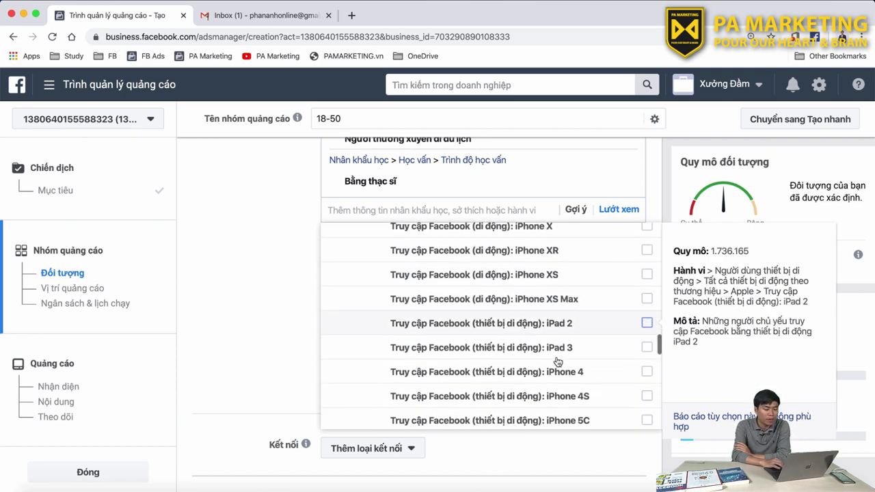
pyautogui.scroll(-3, 558, 362)
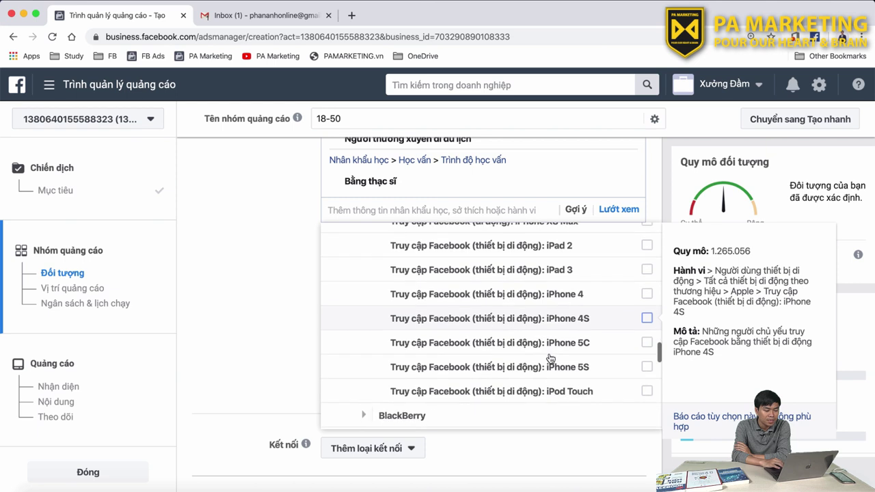
pyautogui.scroll(5, 553, 360)
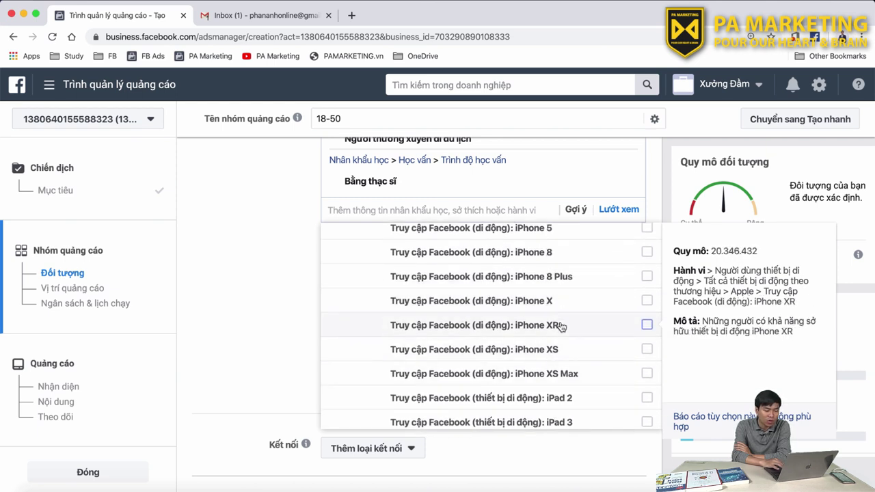
pyautogui.scroll(-5, 578, 380)
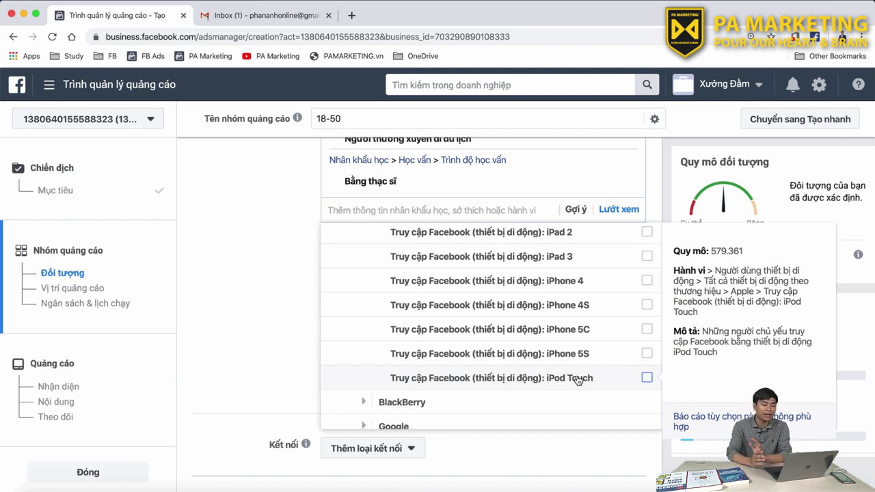
pyautogui.scroll(5, 578, 380)
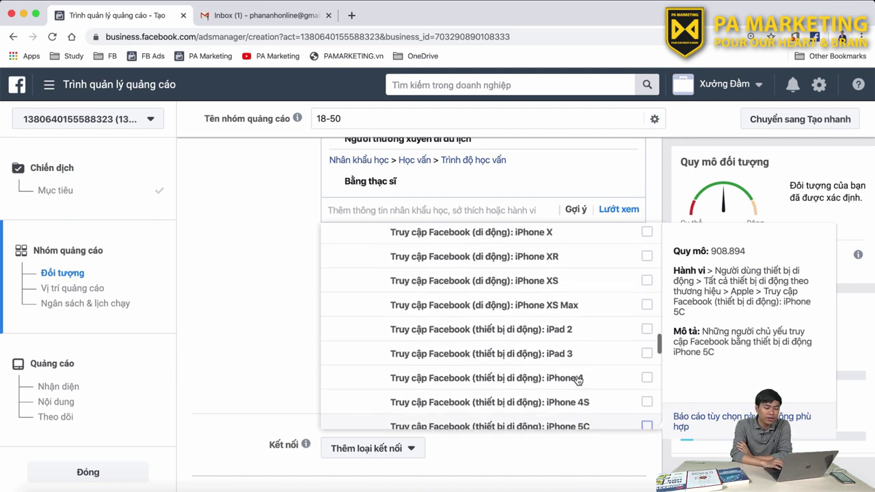
pyautogui.scroll(3, 578, 381)
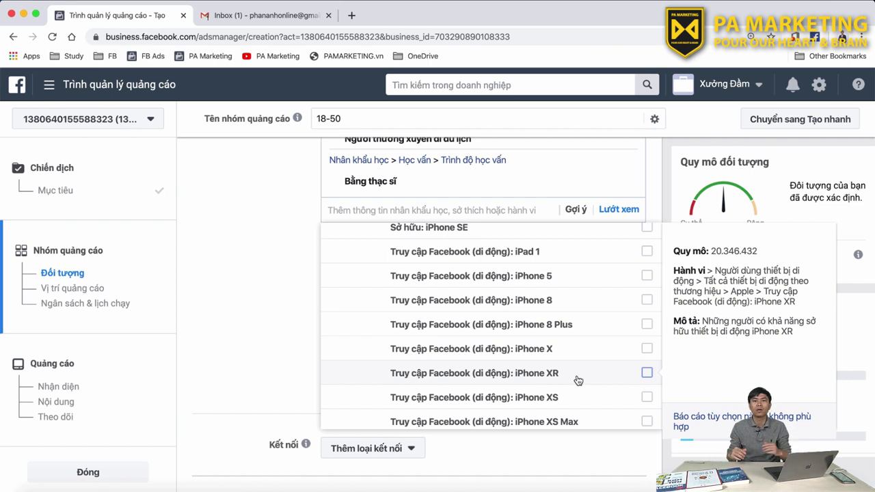
pyautogui.scroll(-5, 578, 380)
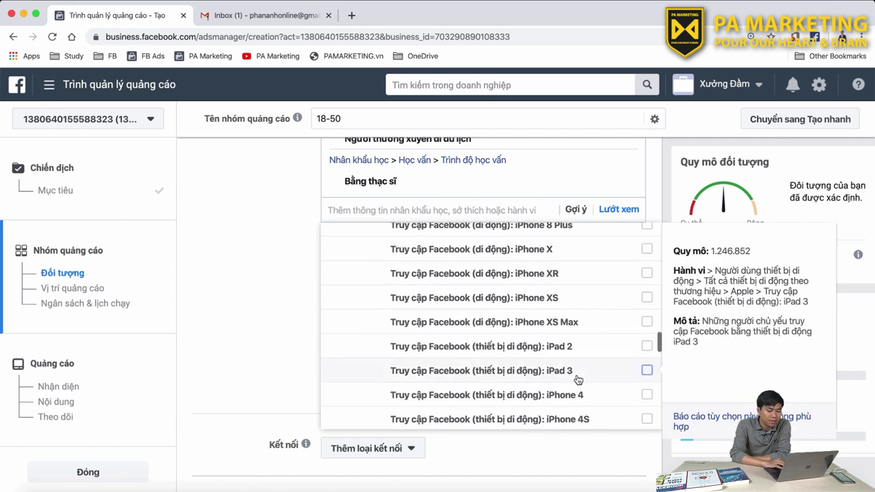
# - Expand the Samsung brand group and review its Galaxy device options from Galaxy Note II to thiết bị Galaxy Y
pyautogui.scroll(-4, 578, 380)
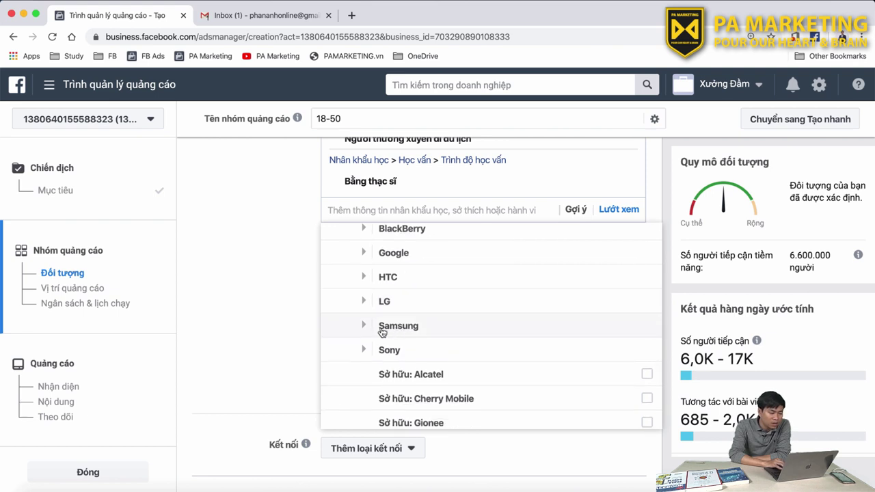
pyautogui.scroll(1, 383, 321)
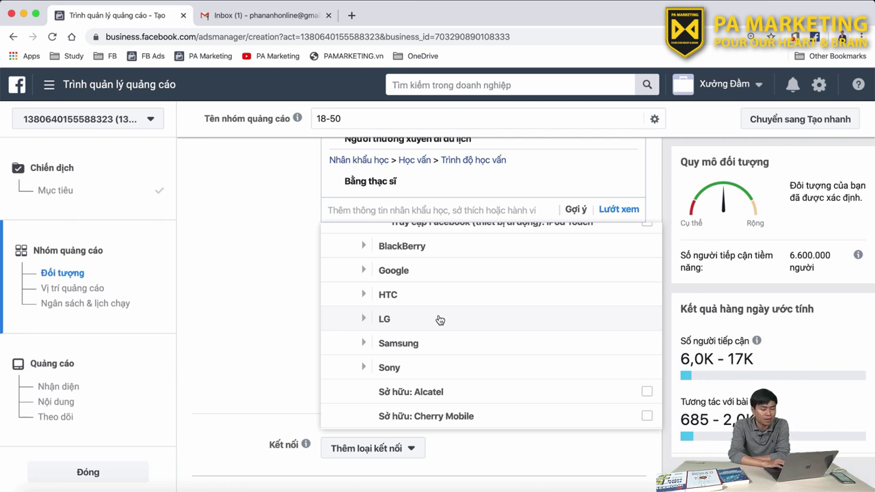
pyautogui.scroll(-1, 440, 320)
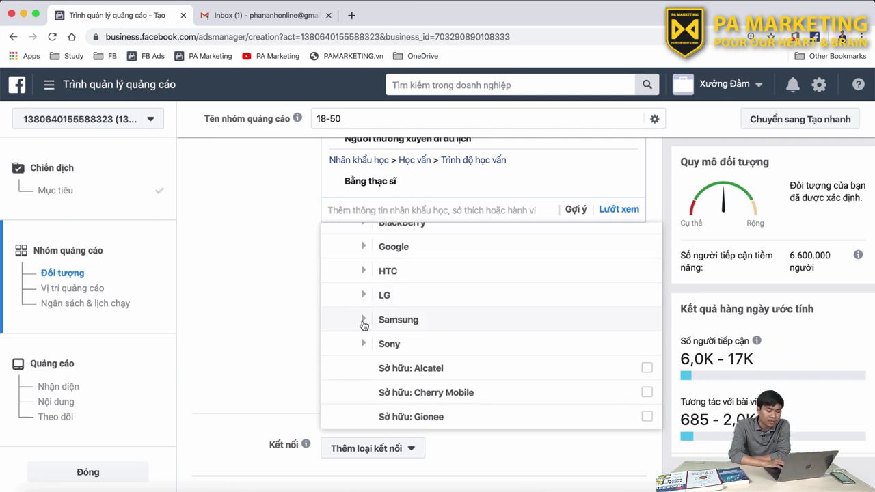
pyautogui.click(363, 320)
pyautogui.scroll(-1, 410, 340)
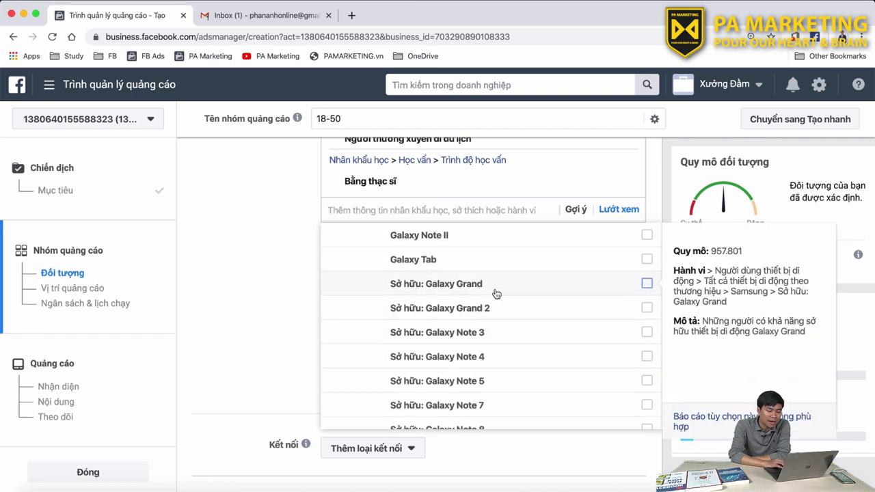
pyautogui.scroll(-3, 494, 293)
pyautogui.scroll(-5, 496, 294)
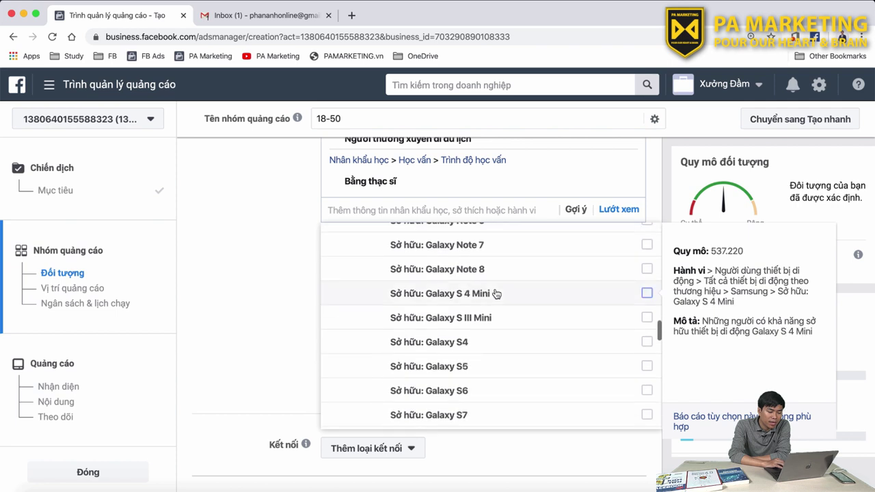
pyautogui.scroll(2, 497, 294)
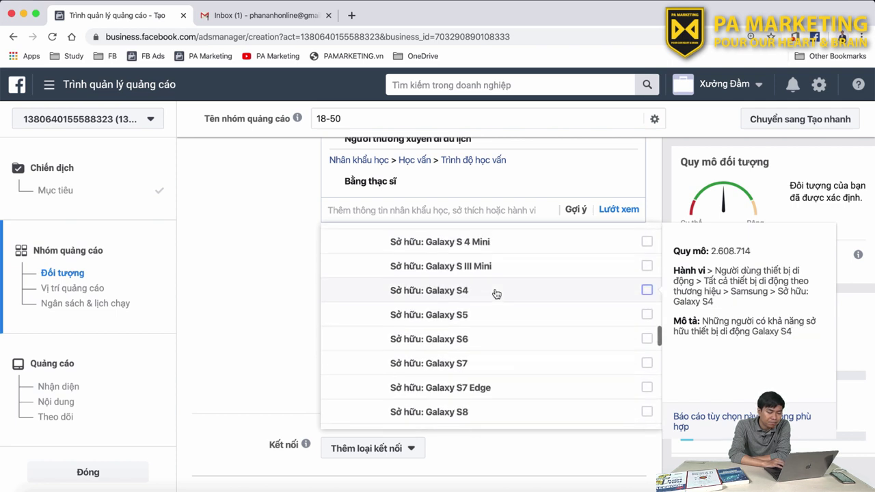
pyautogui.scroll(-3, 497, 294)
pyautogui.scroll(-3, 496, 294)
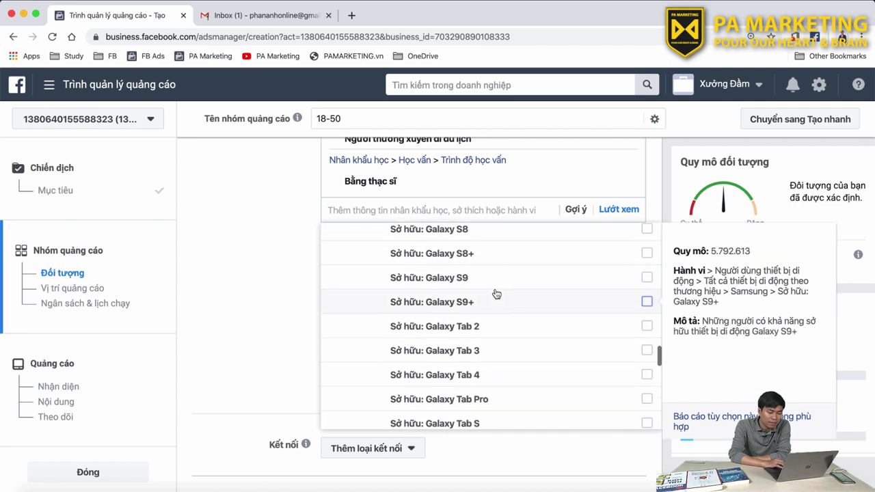
pyautogui.scroll(-4, 497, 294)
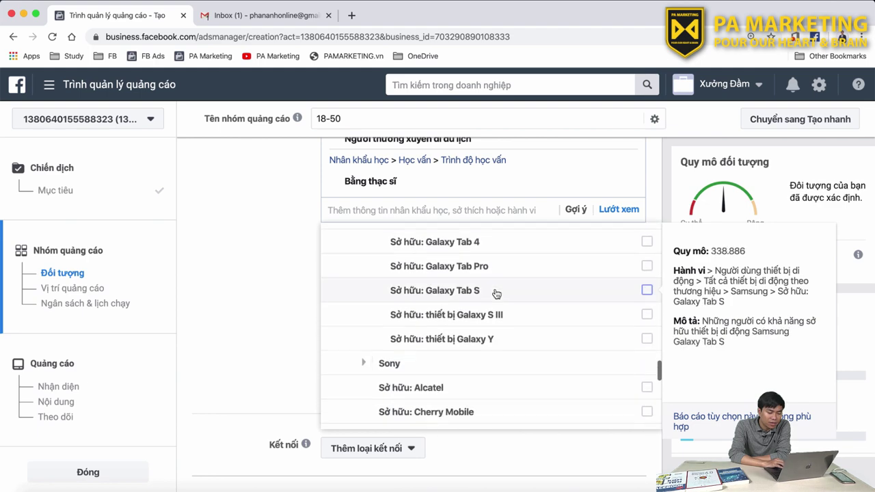
# - Review the device brand options after Samsung, including Huawei, Oppo, Tecno, VIVO and Xiaomi, and the Android Facebook access entries
pyautogui.scroll(2, 496, 294)
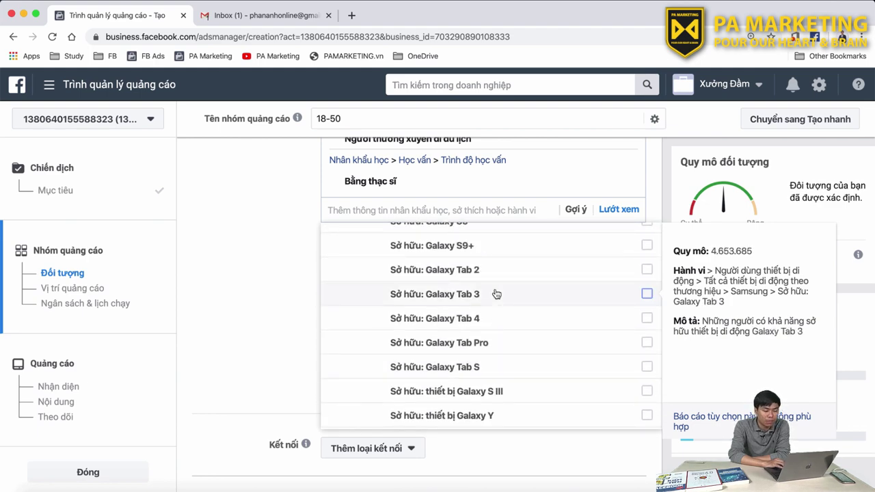
pyautogui.scroll(-4, 497, 294)
pyautogui.scroll(-5, 533, 344)
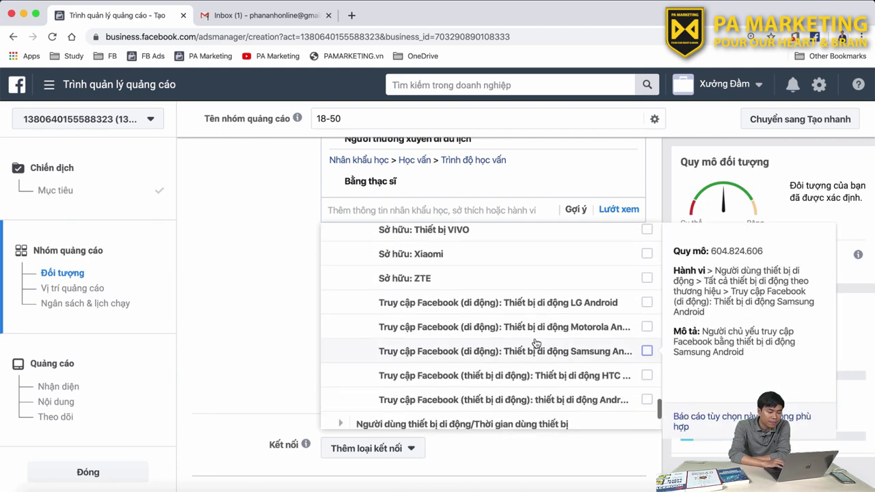
pyautogui.scroll(4, 535, 346)
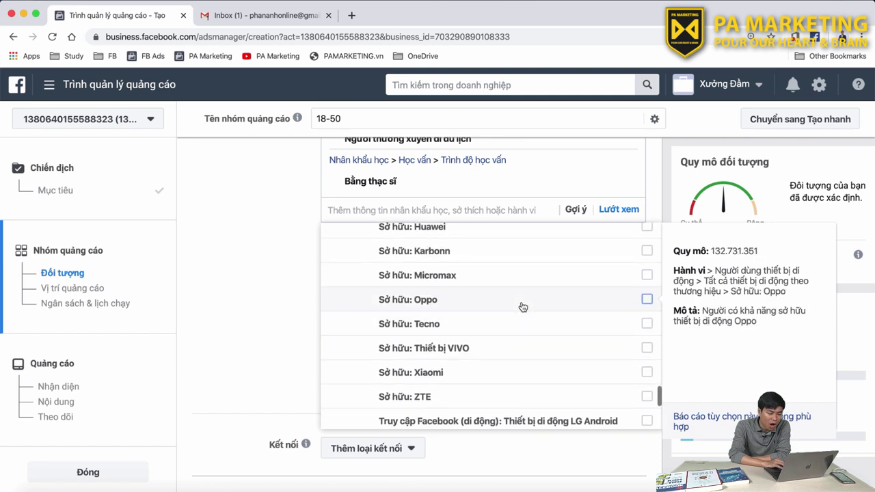
pyautogui.scroll(1, 451, 304)
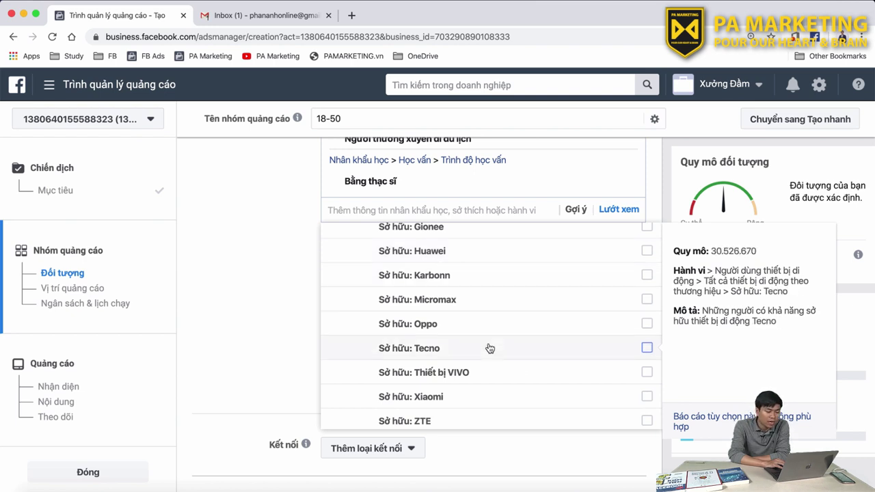
pyautogui.scroll(-2, 490, 350)
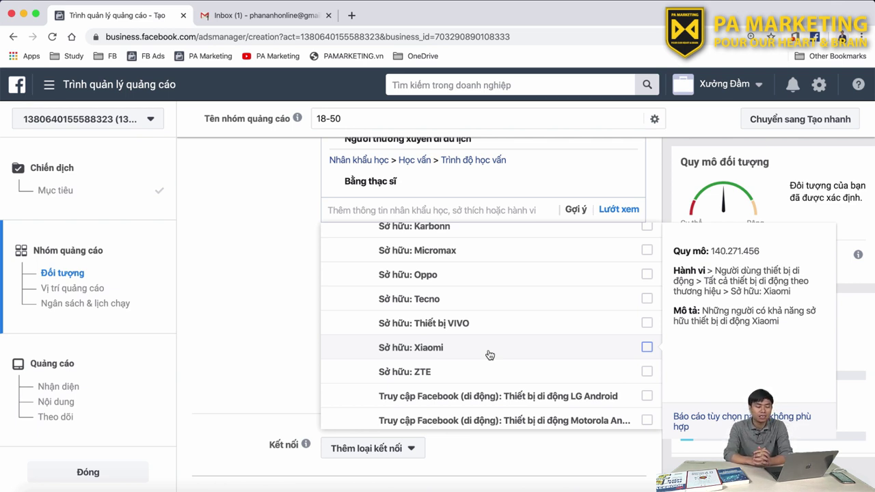
pyautogui.scroll(-5, 489, 355)
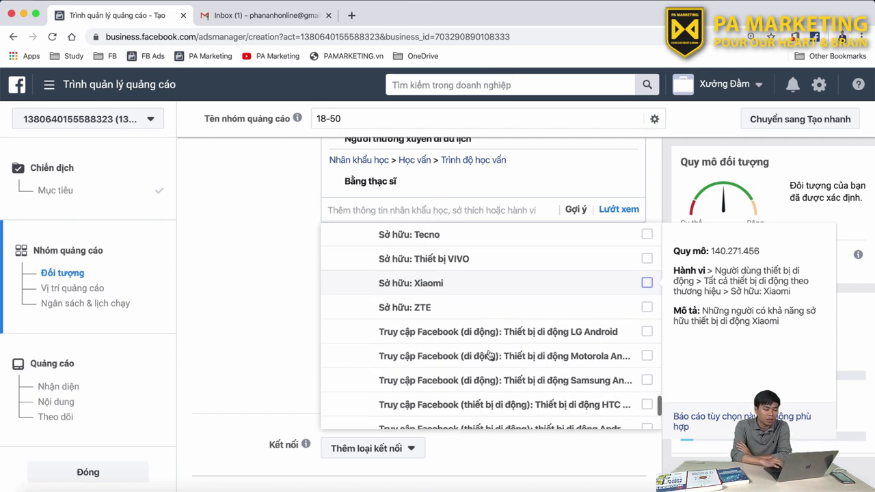
pyautogui.scroll(10, 489, 355)
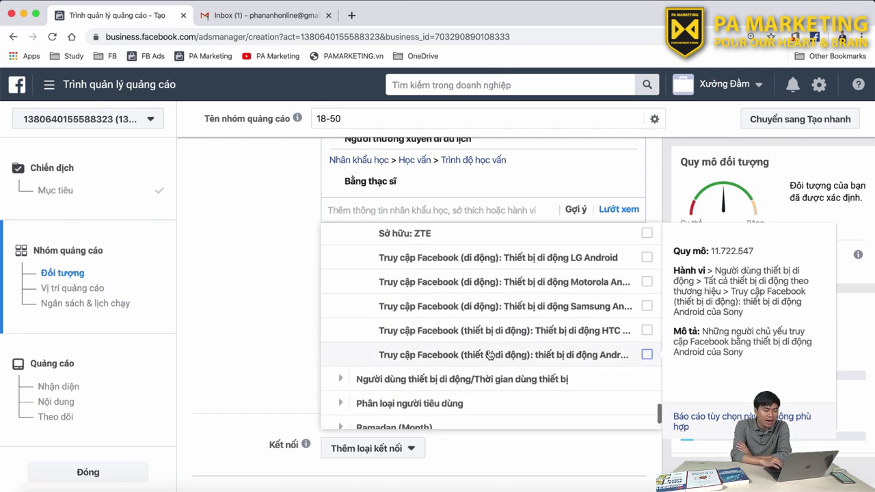
pyautogui.scroll(10, 489, 355)
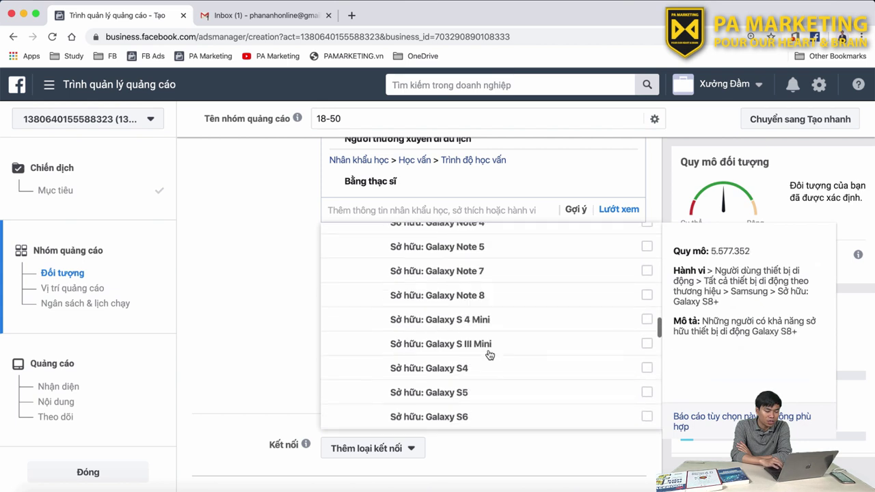
pyautogui.scroll(-15, 490, 355)
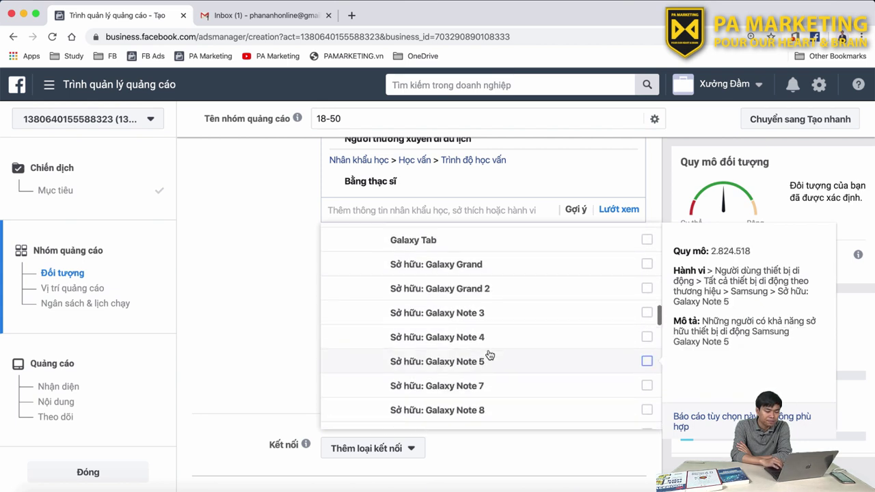
pyautogui.scroll(-2, 490, 355)
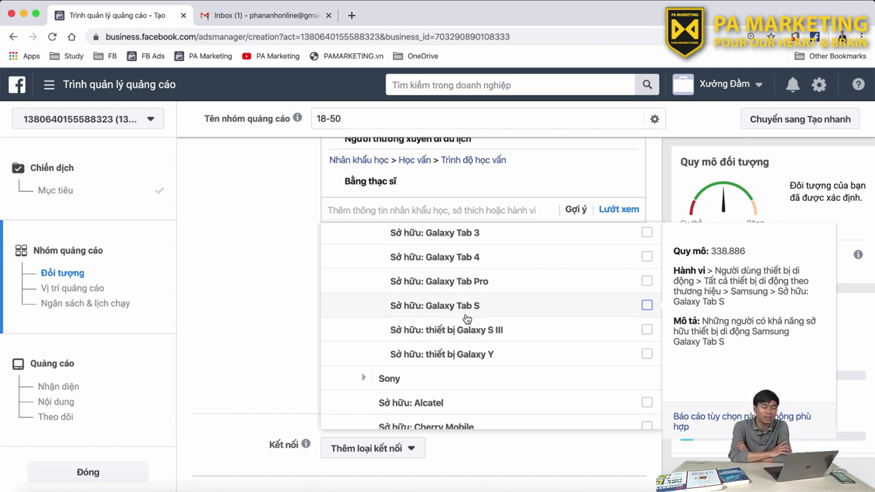
pyautogui.scroll(10, 467, 319)
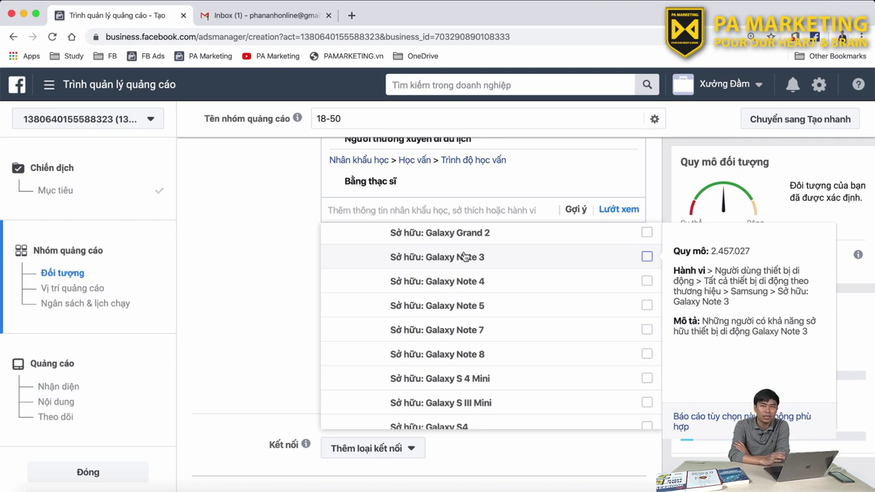
pyautogui.scroll(-2, 463, 257)
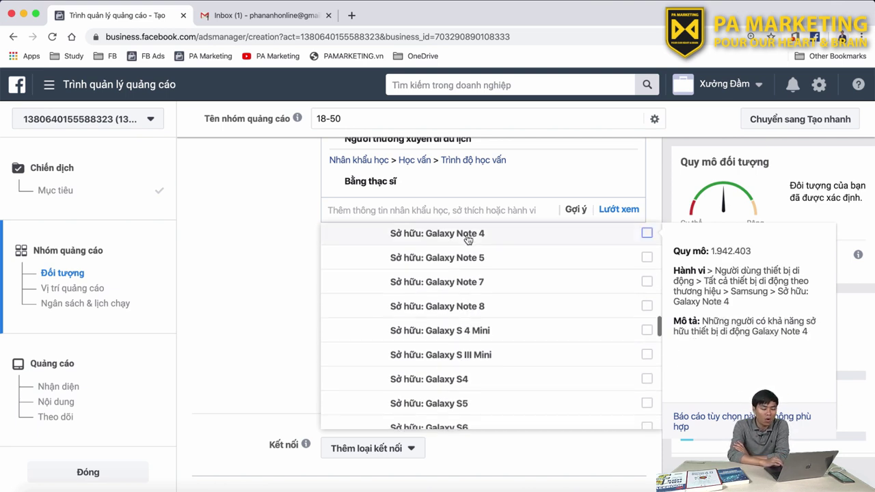
pyautogui.scroll(-7, 467, 238)
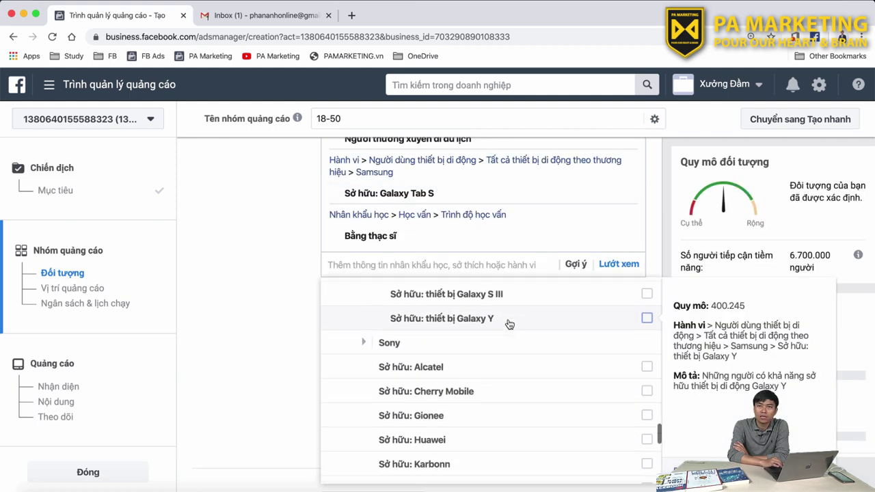
# - Expand Người dùng thiết bị di động/Thời gian dùng thiết bị and review its usage-duration options from 1-3 tháng to dưới 1 tháng
pyautogui.scroll(-10, 510, 324)
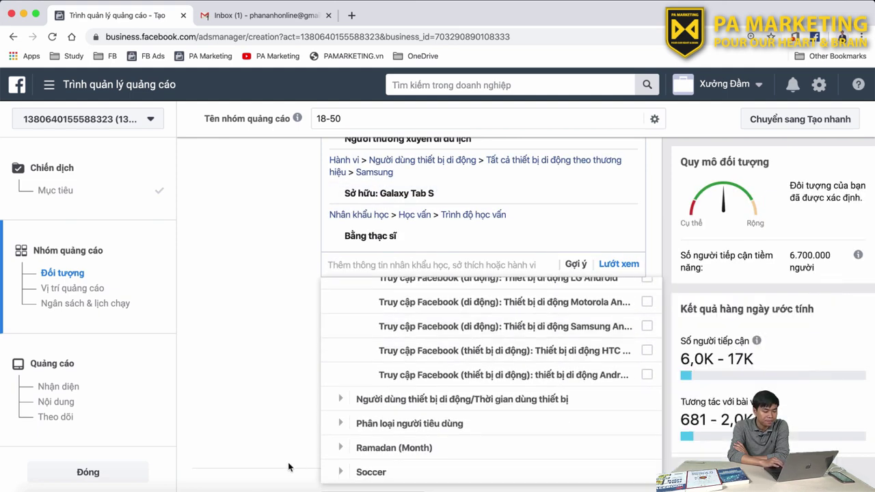
pyautogui.click(338, 405)
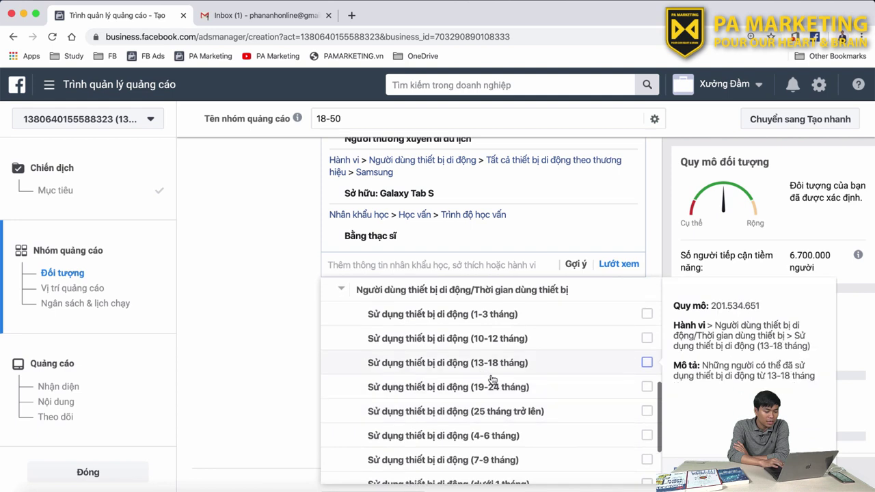
pyautogui.scroll(-2, 492, 380)
pyautogui.scroll(2, 504, 431)
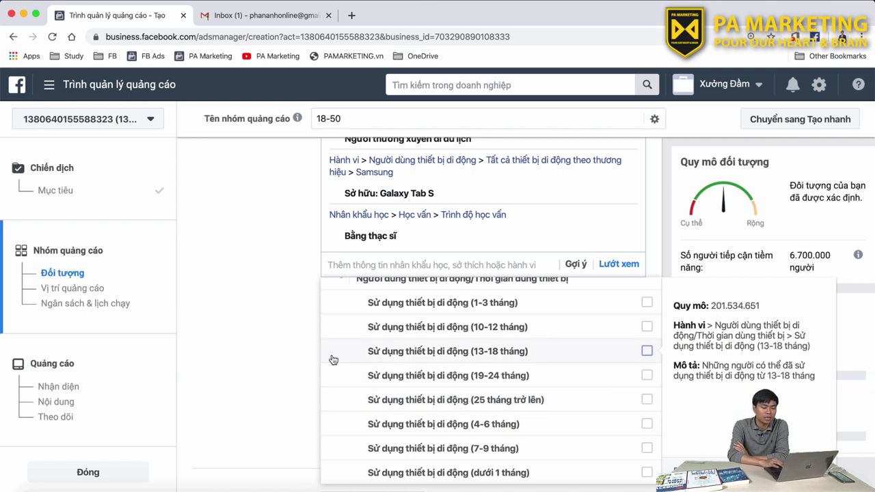
pyautogui.scroll(-2, 258, 327)
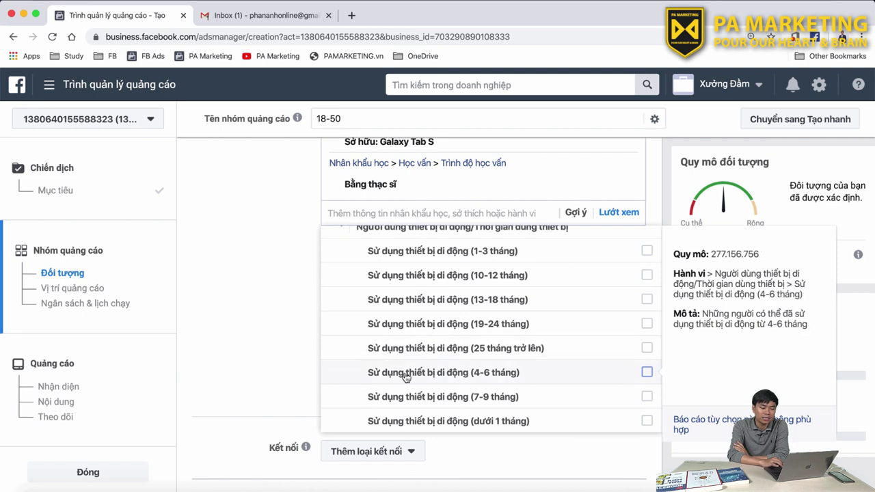
pyautogui.scroll(-2, 403, 376)
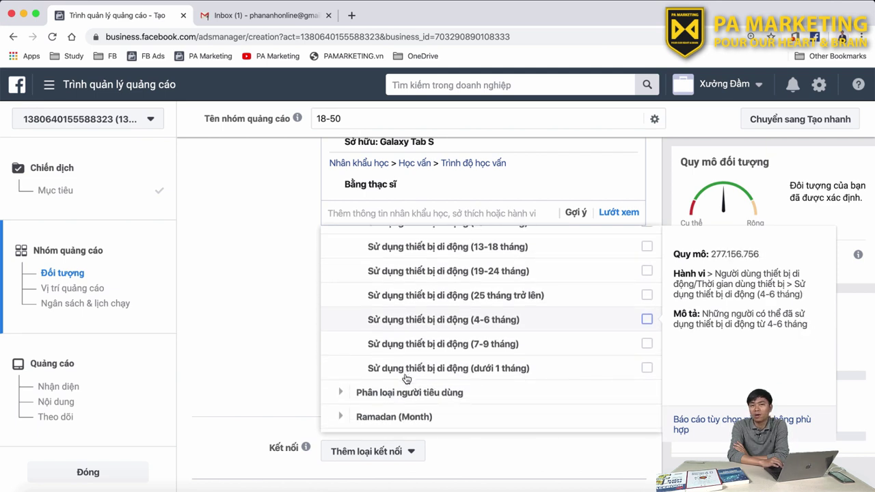
pyautogui.scroll(1, 404, 355)
pyautogui.scroll(2, 248, 341)
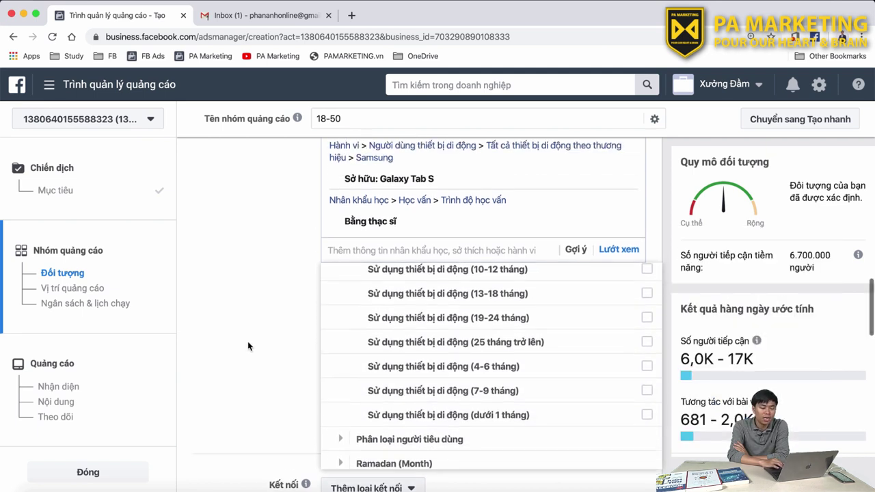
# - Read the descriptions of the 25 tháng trở lên, 19-24 tháng, 4-6 tháng and dưới 1 tháng usage options, and collapse their group
pyautogui.moveTo(362, 356)
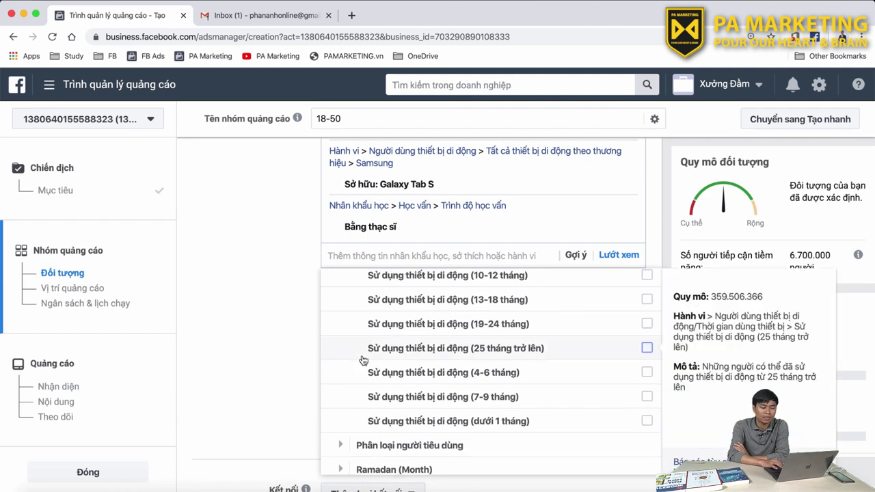
pyautogui.scroll(1, 364, 359)
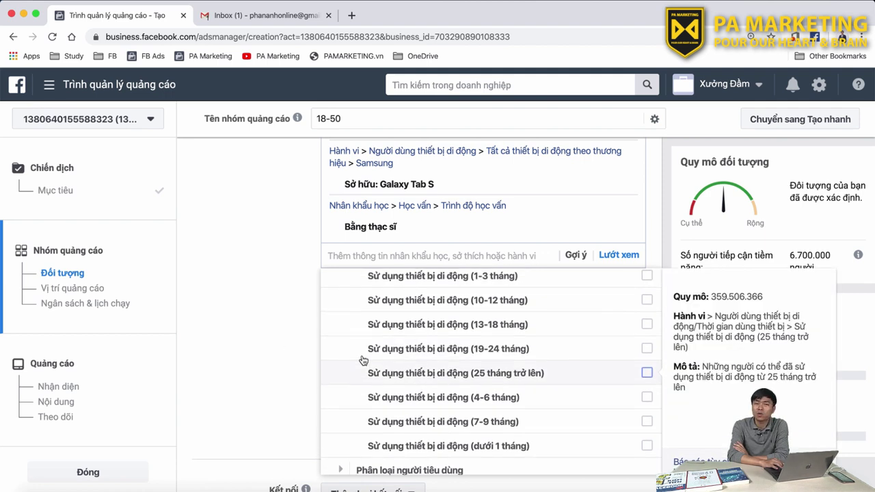
pyautogui.scroll(1, 363, 360)
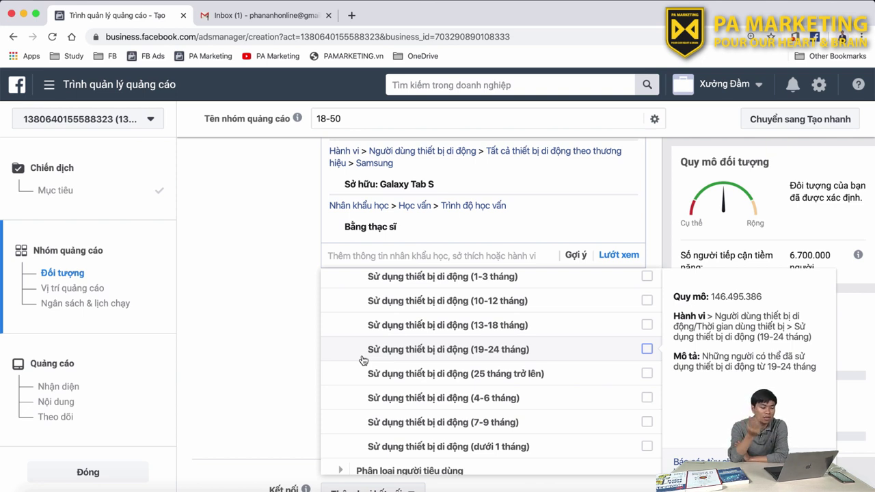
pyautogui.scroll(-1, 402, 372)
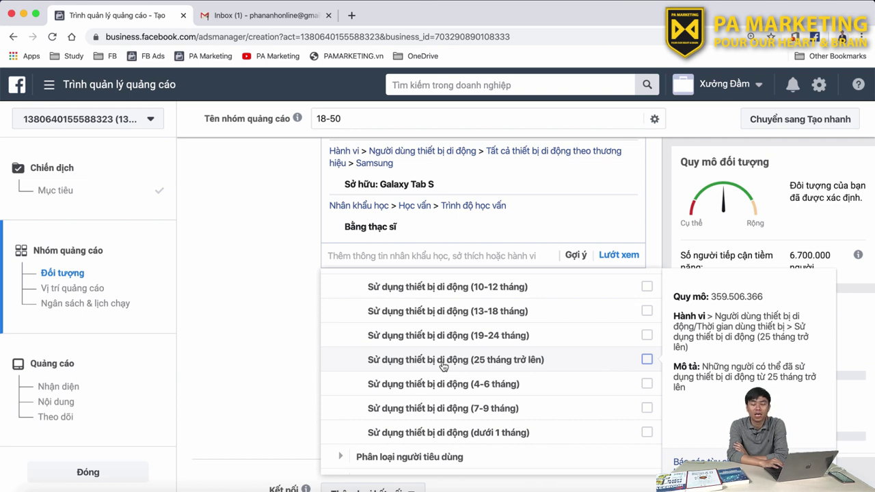
pyautogui.scroll(-1, 443, 367)
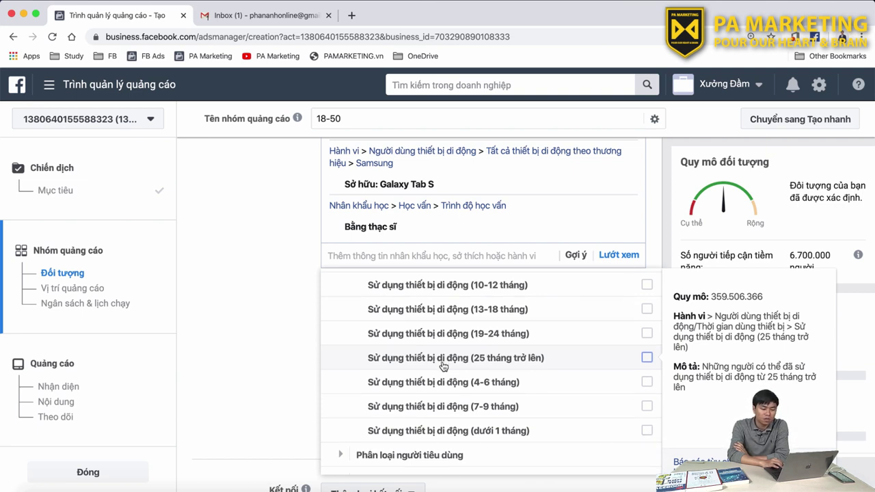
pyautogui.scroll(-1, 443, 367)
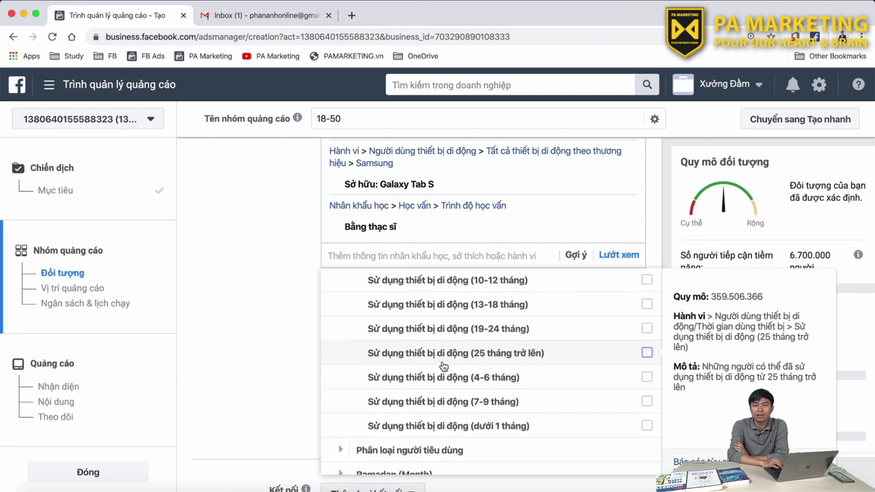
pyautogui.scroll(-1, 443, 366)
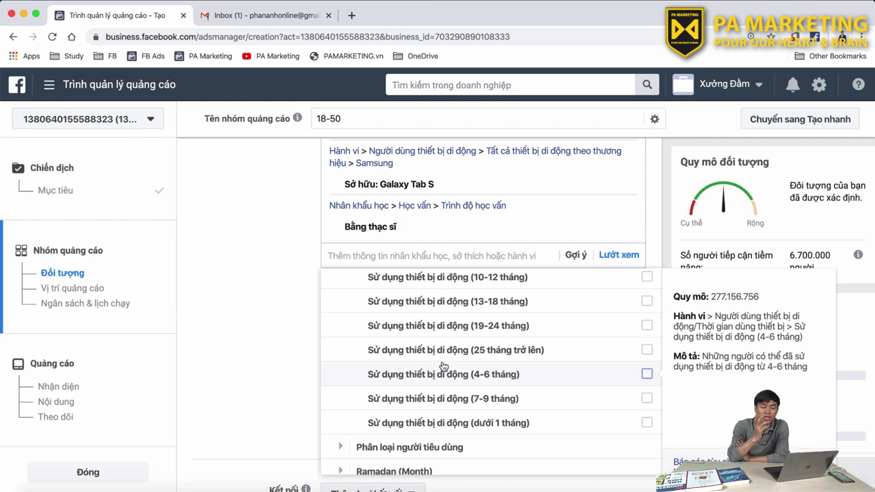
pyautogui.scroll(-1, 443, 368)
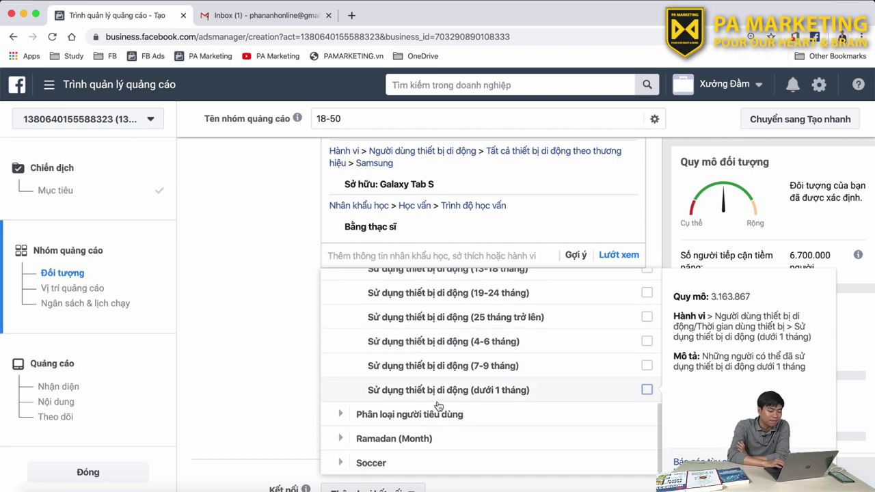
pyautogui.scroll(-1, 438, 406)
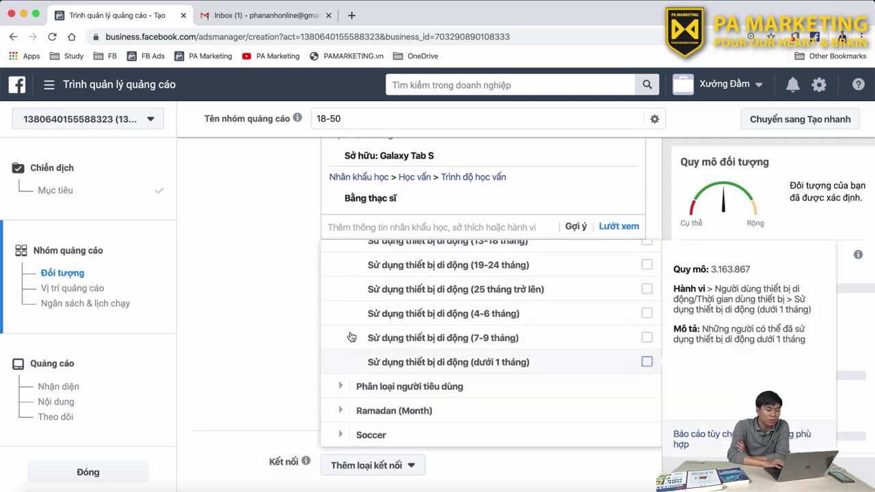
pyautogui.scroll(4, 352, 334)
pyautogui.scroll(1, 350, 325)
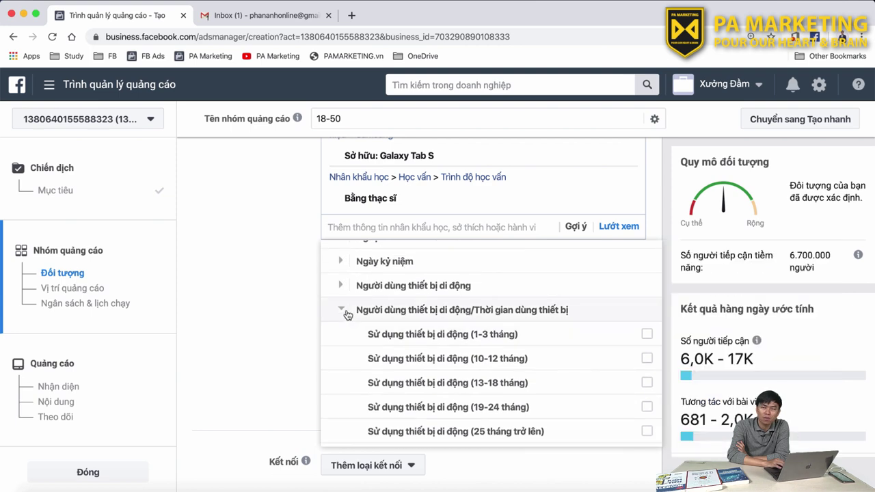
pyautogui.click(342, 310)
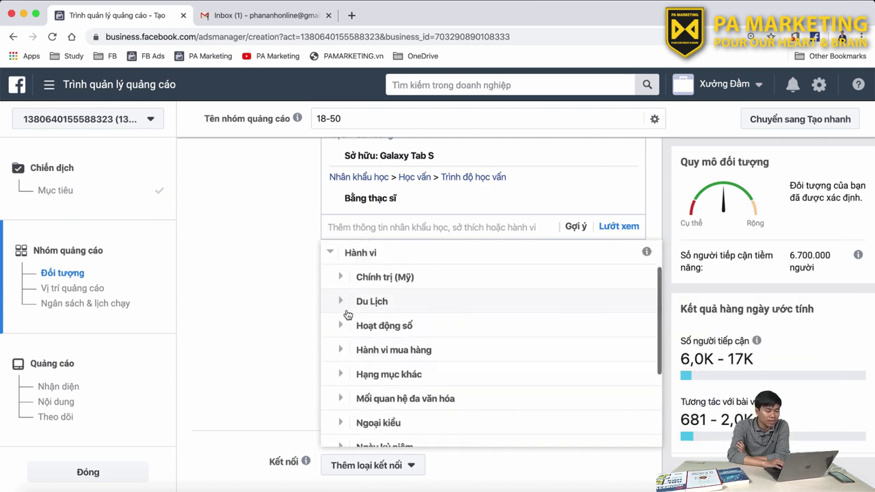
# - Expand the Ramadan (Month) behaviour group to review its content-engagement options, and collapse it again
pyautogui.scroll(-6, 347, 342)
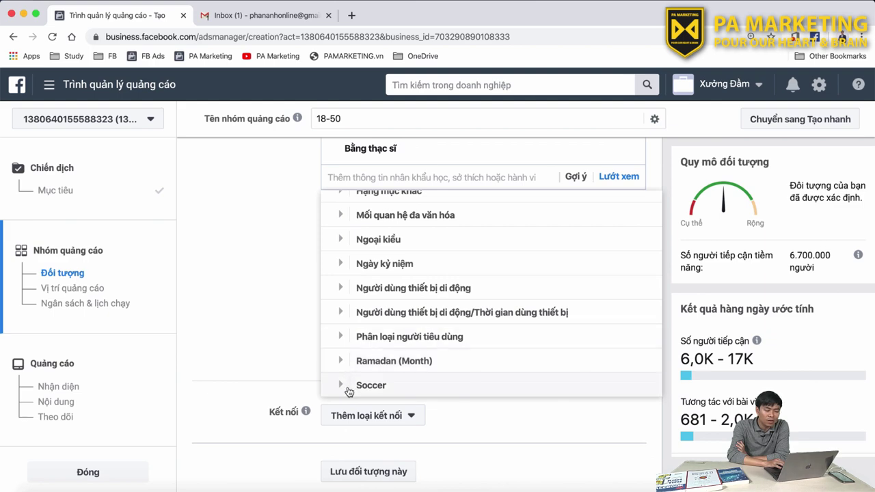
pyautogui.click(342, 363)
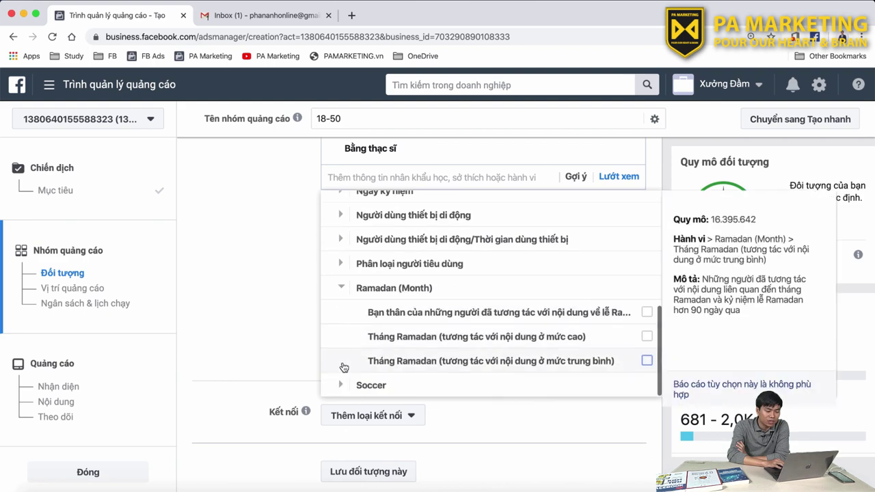
pyautogui.click(342, 300)
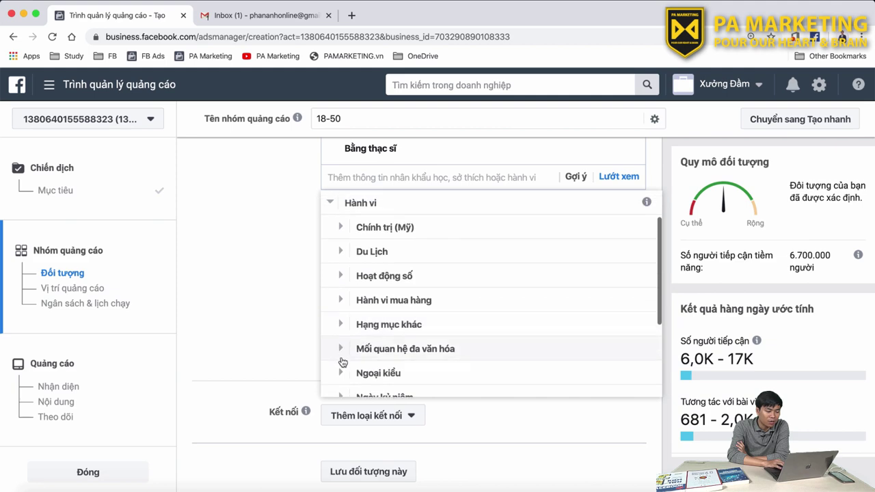
# - Expand the Soccer behaviour group to view its football fan and friends-of-fans options
pyautogui.scroll(-5, 343, 361)
pyautogui.scroll(-1, 343, 362)
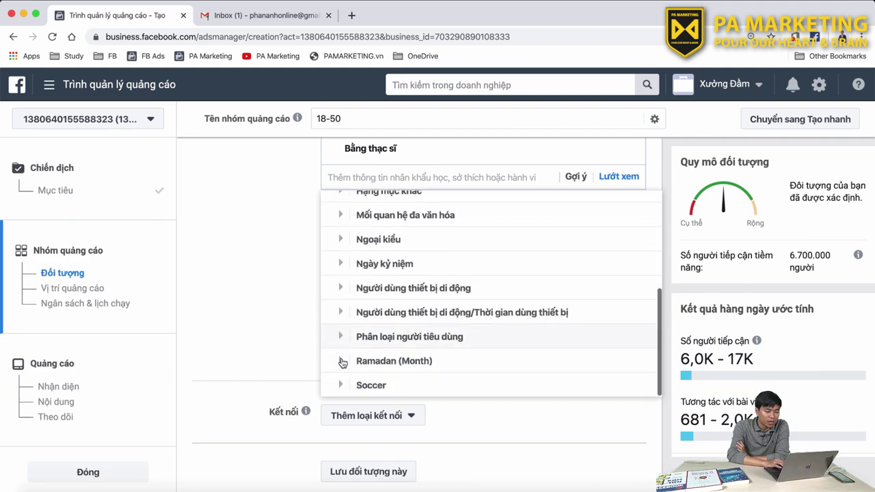
pyautogui.click(341, 385)
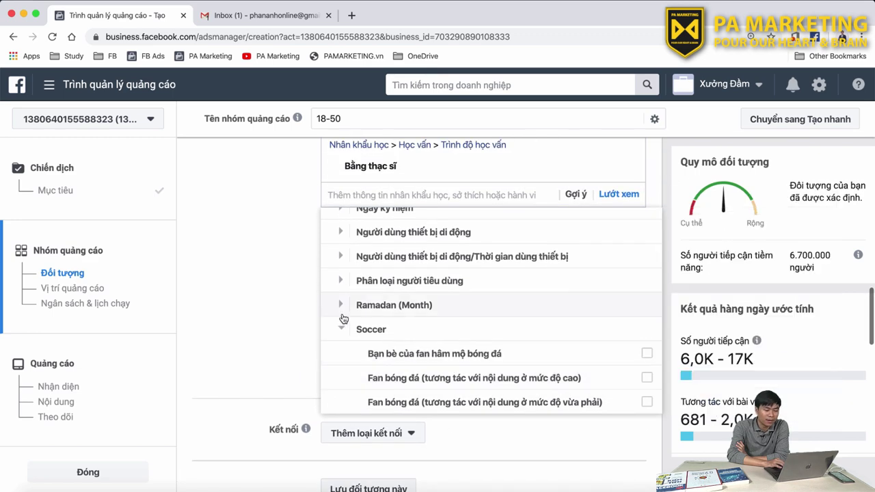
# - Collapse the Soccer group and review the list of behaviour subcategories under Hành vi
pyautogui.scroll(1, 342, 320)
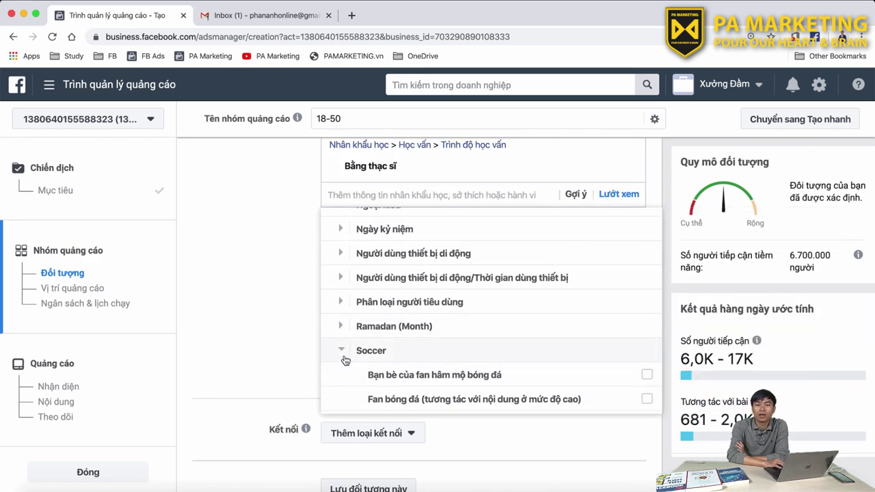
pyautogui.scroll(3, 345, 360)
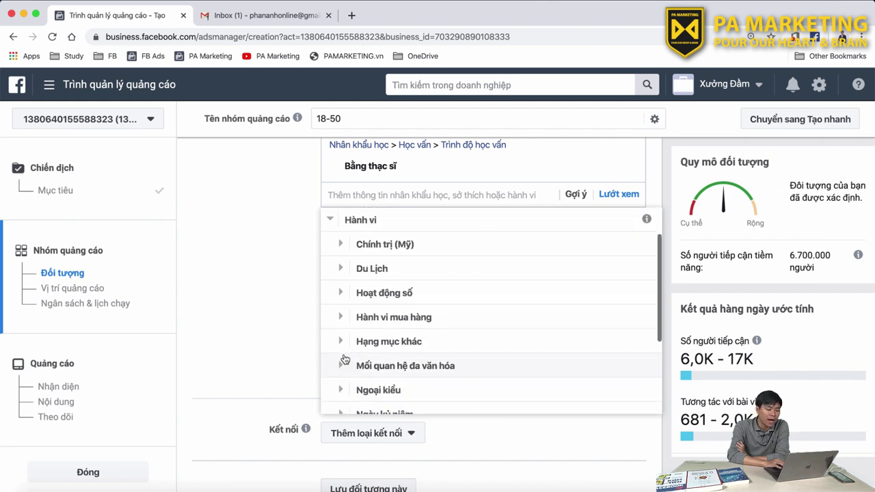
pyautogui.scroll(-1, 344, 359)
pyautogui.scroll(-2, 247, 296)
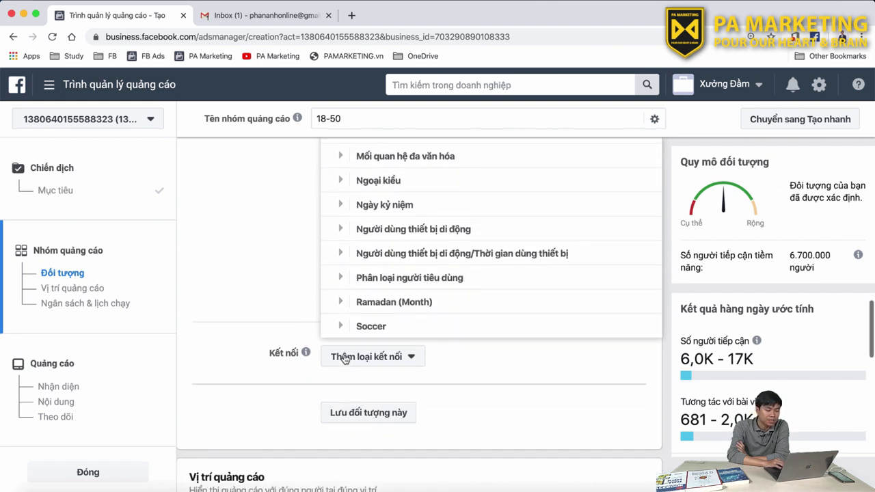
pyautogui.scroll(2, 247, 296)
pyautogui.scroll(2, 248, 296)
pyautogui.scroll(3, 448, 357)
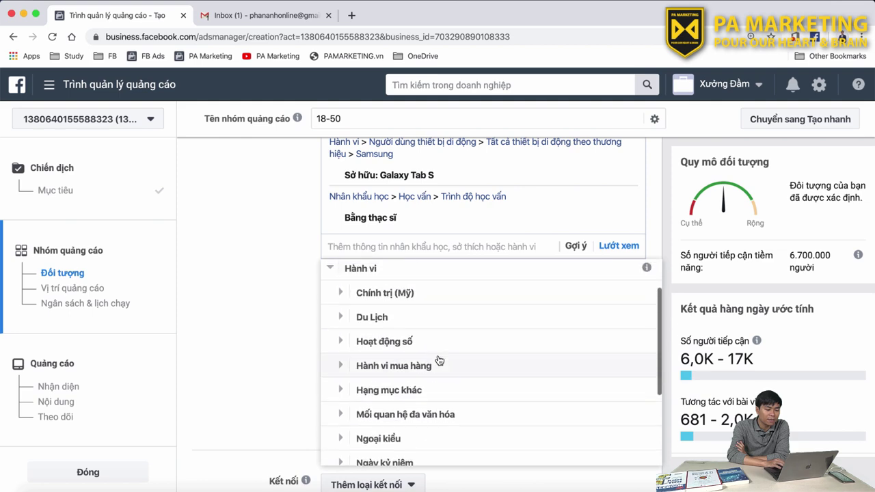
# - Expand the Chính trị (Mỹ) group to view its US political content options, and collapse it along with the Hành vi category
pyautogui.scroll(2, 453, 342)
pyautogui.click(453, 342)
pyautogui.scroll(-1, 454, 341)
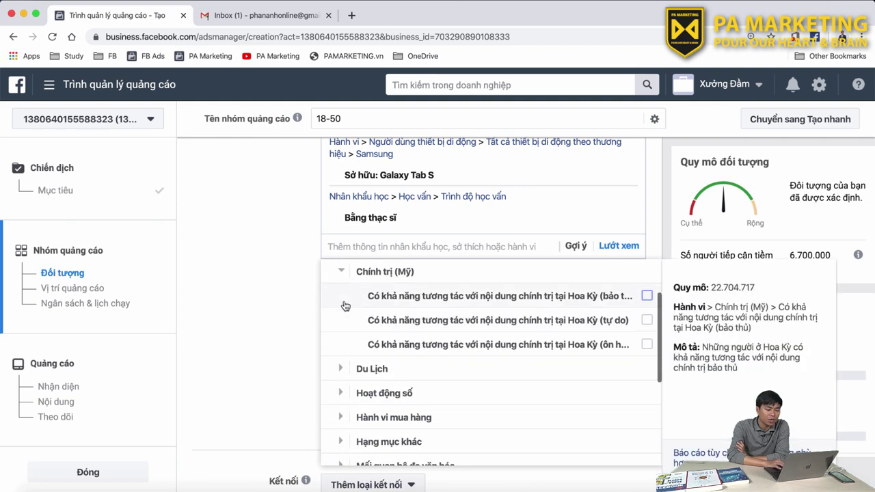
pyautogui.scroll(1, 347, 309)
pyautogui.scroll(1, 347, 309)
pyautogui.click(347, 309)
pyautogui.scroll(2, 510, 298)
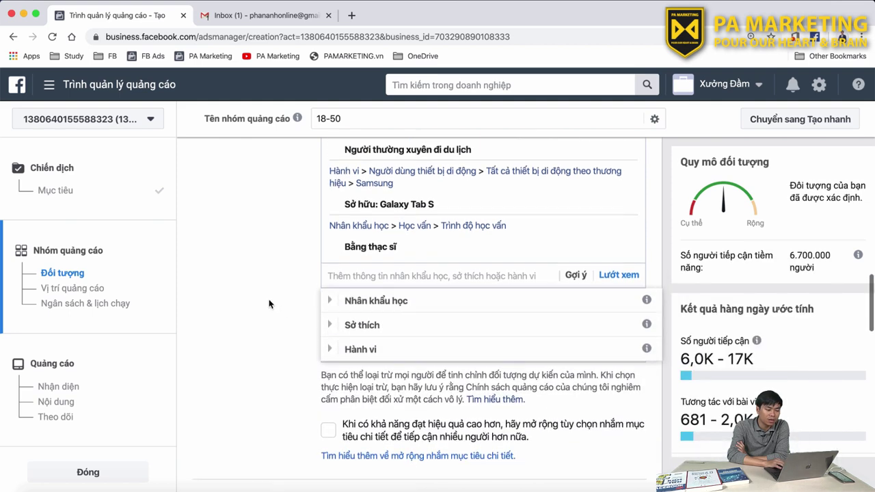
# - Remove Người thường xuyên đi du lịch, Bằng thạc sĩ and Sở hữu: Galaxy Tab S from the detailed targeting
pyautogui.scroll(5, 510, 299)
pyautogui.moveTo(624, 289)
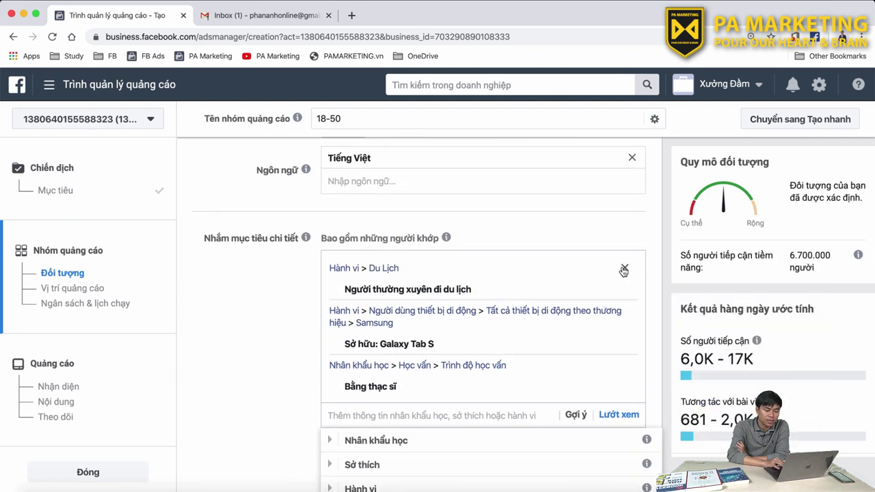
pyautogui.click(623, 271)
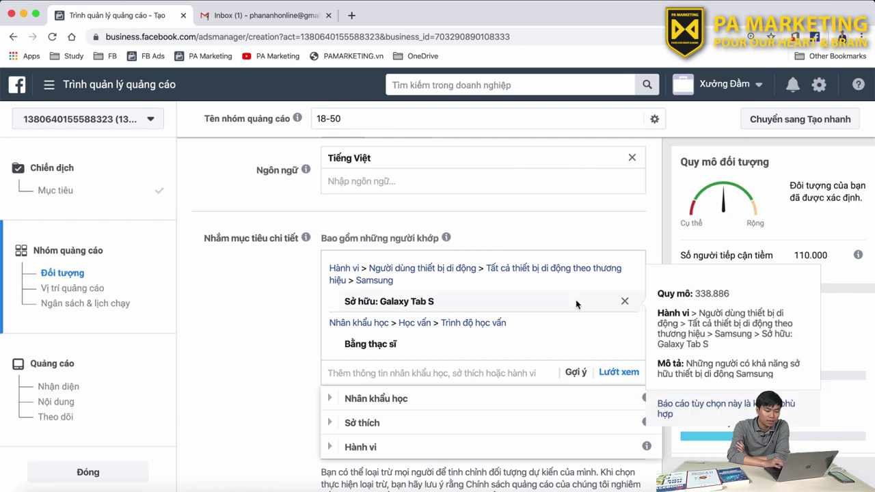
pyautogui.scroll(-2, 576, 300)
pyautogui.click(623, 302)
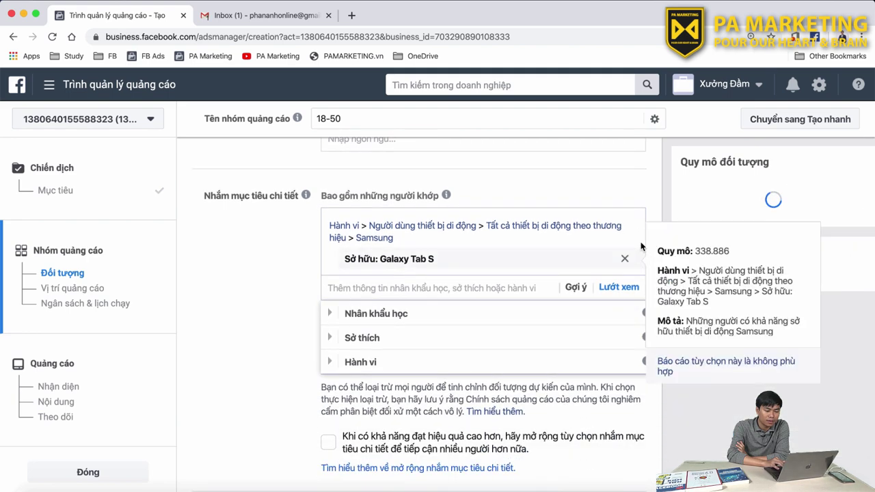
pyautogui.click(624, 232)
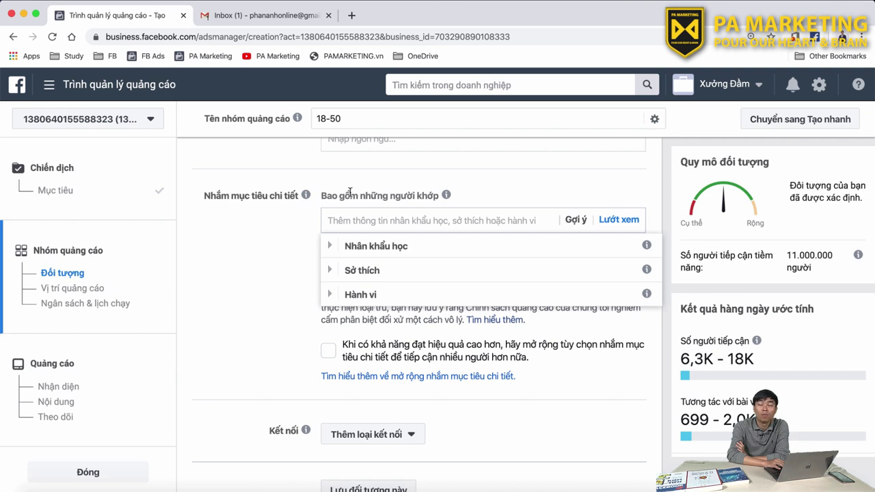
# - Expand Nhân khẩu học down to Cha mẹ > Tất cả Cha mẹ to view the options by child age, and collapse Tất cả Cha mẹ
pyautogui.click(329, 248)
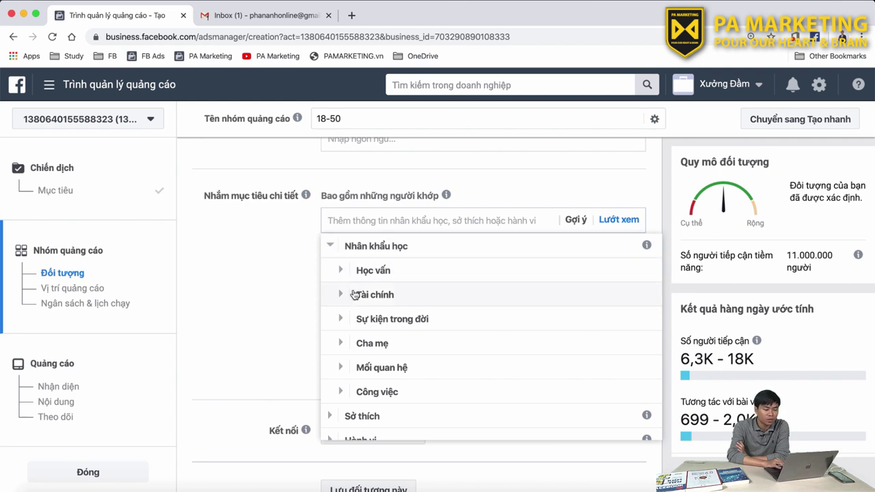
pyautogui.scroll(-1, 345, 318)
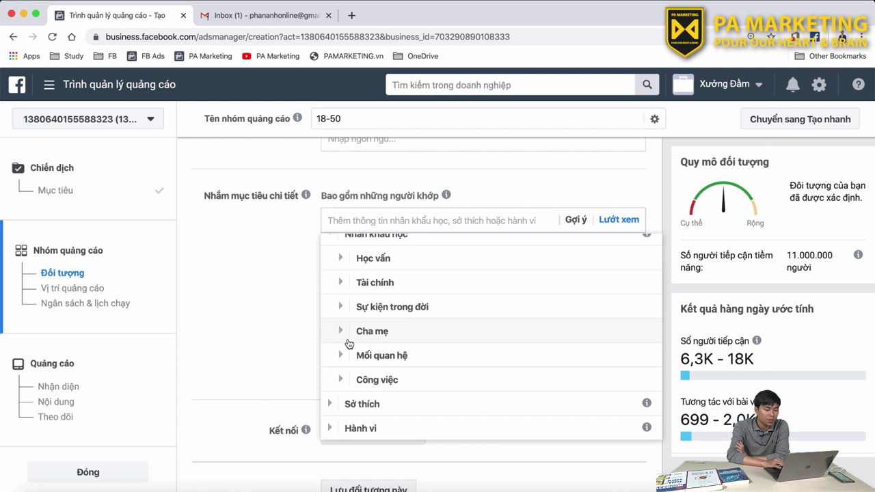
pyautogui.click(341, 334)
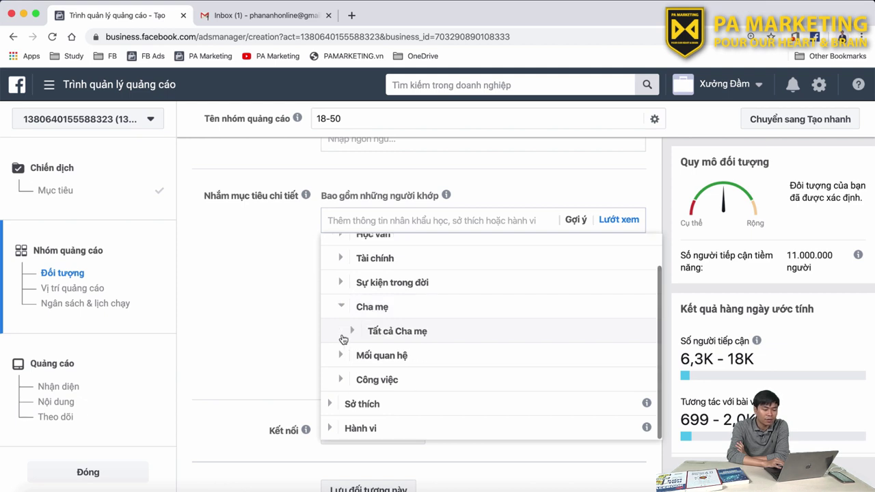
pyautogui.click(351, 332)
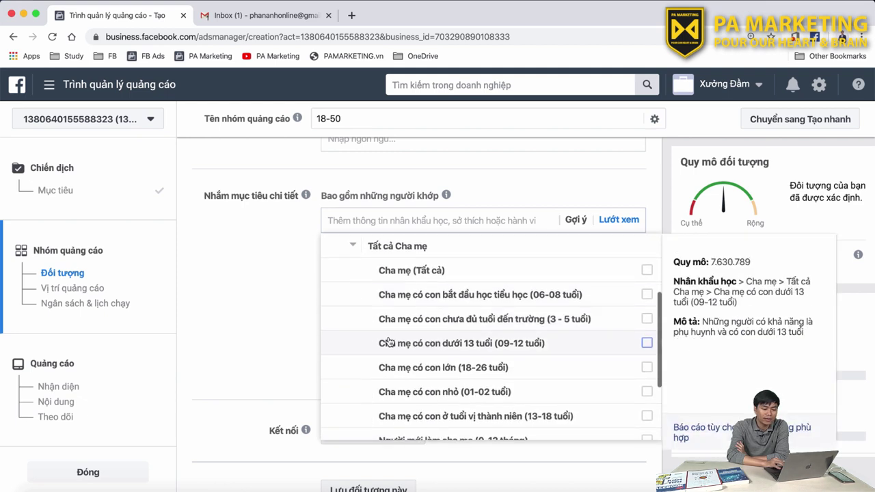
pyautogui.click(353, 250)
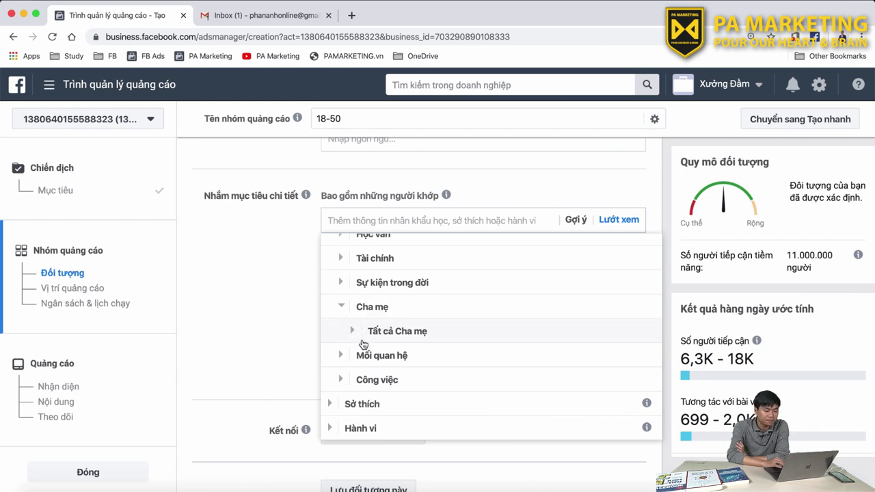
# - Collapse Cha mẹ and expand Công việc to view its Nhà tuyển dụng, Ngành and Chức danh options
pyautogui.scroll(-1, 364, 346)
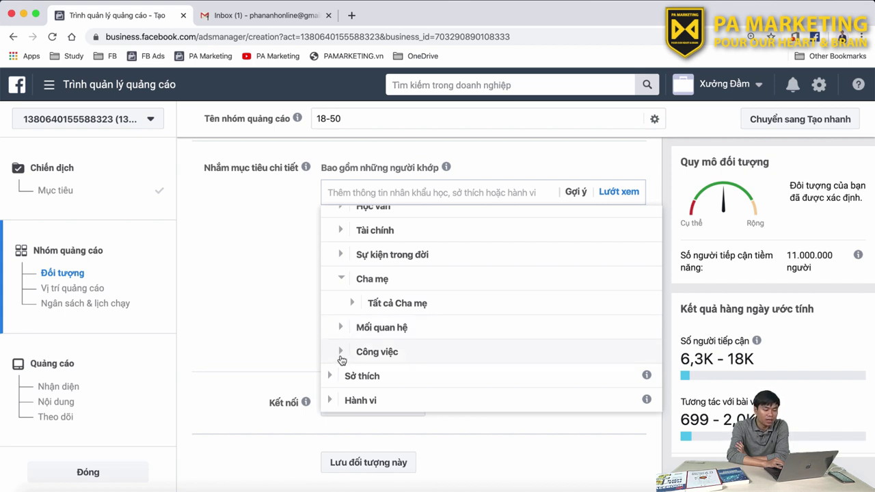
pyautogui.click(342, 357)
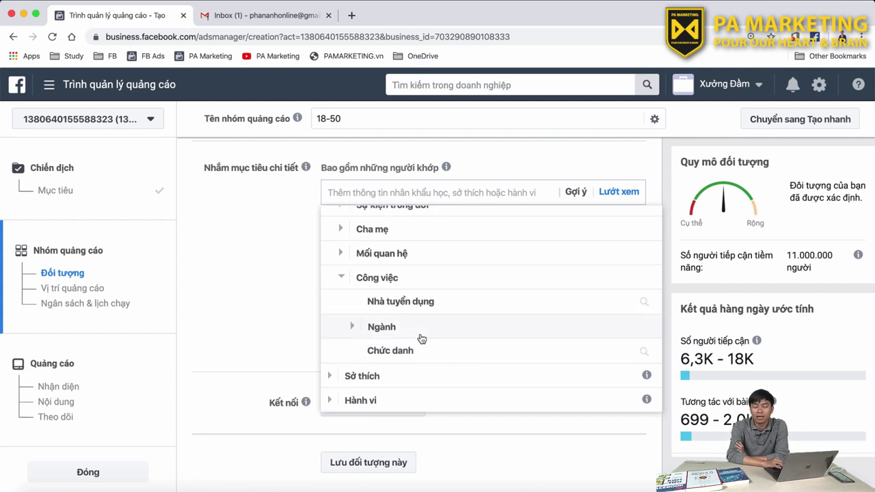
pyautogui.scroll(-2, 418, 354)
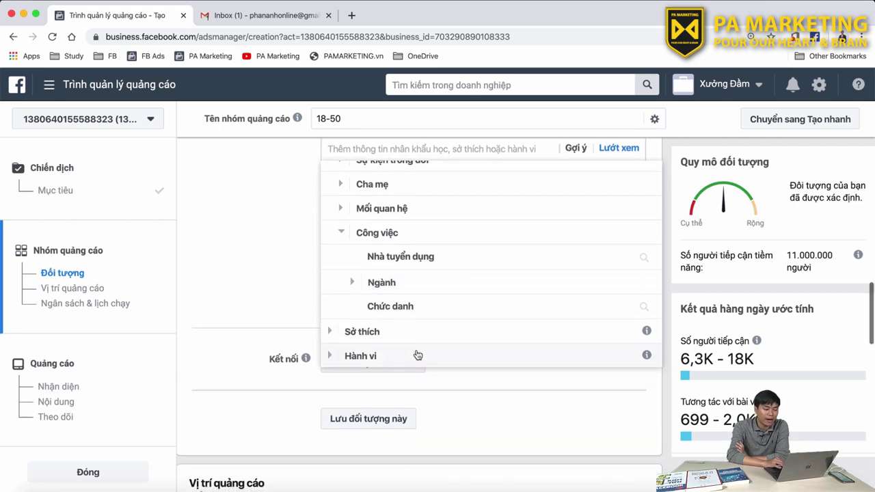
# - Expand the Sở thích category and review its interest groups from Công nghệ to Ẩm thực
pyautogui.click(332, 333)
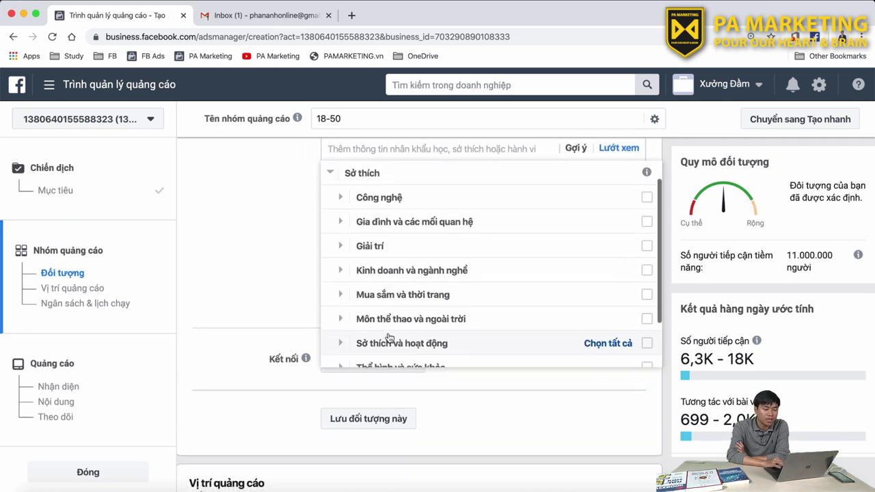
pyautogui.scroll(-1, 389, 338)
pyautogui.scroll(2, 388, 338)
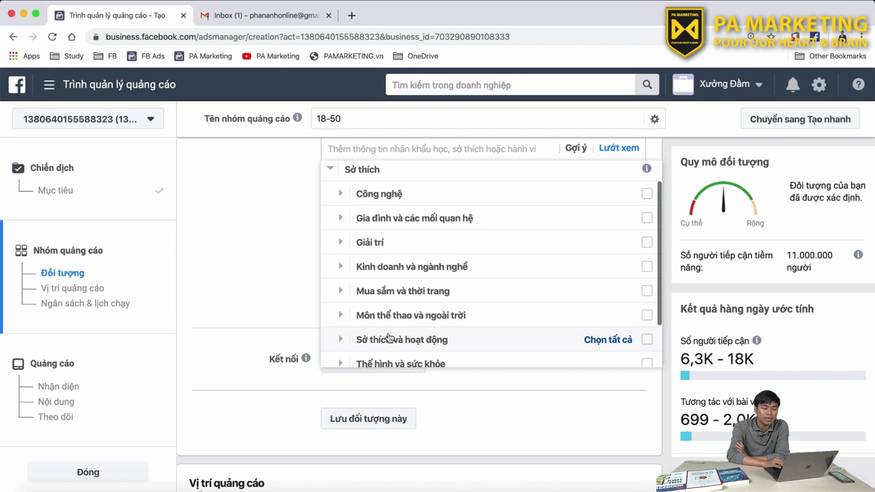
pyautogui.scroll(1, 246, 294)
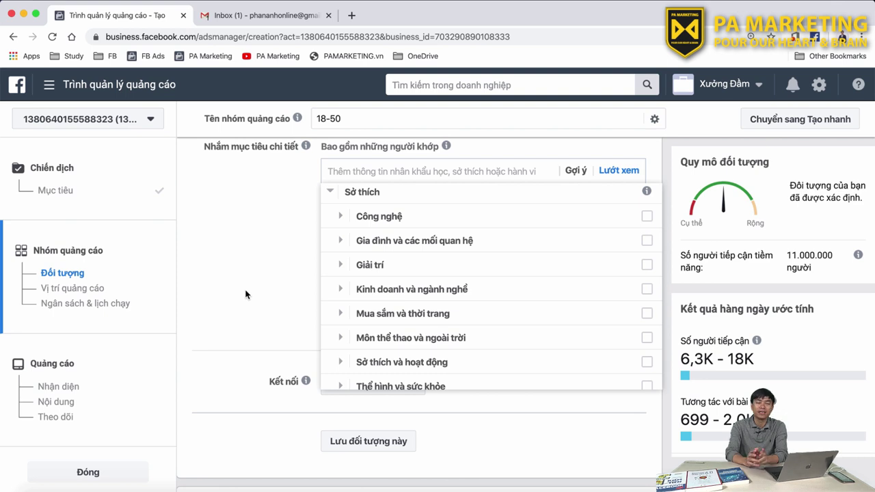
pyautogui.scroll(-5, 478, 300)
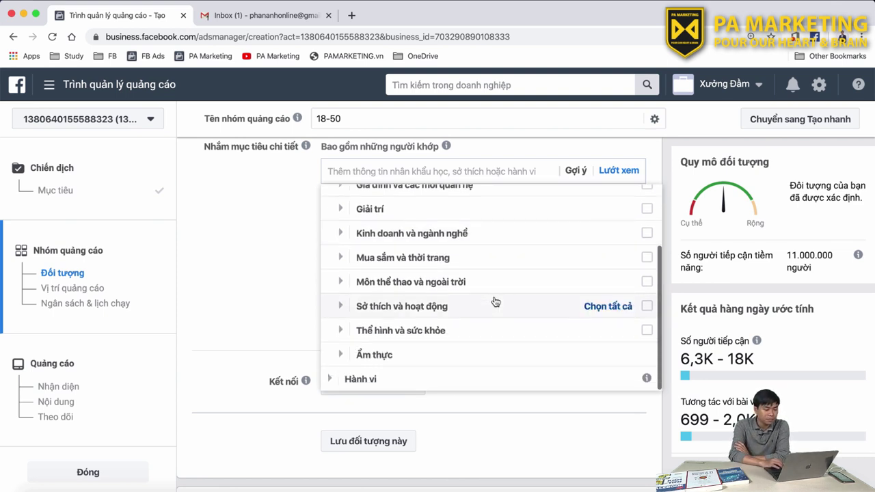
pyautogui.scroll(2, 499, 314)
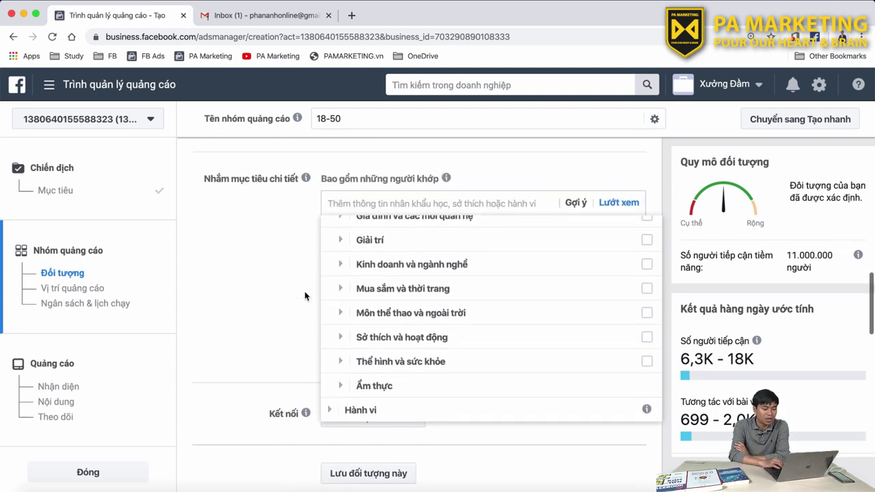
pyautogui.scroll(2, 508, 341)
pyautogui.scroll(-2, 505, 340)
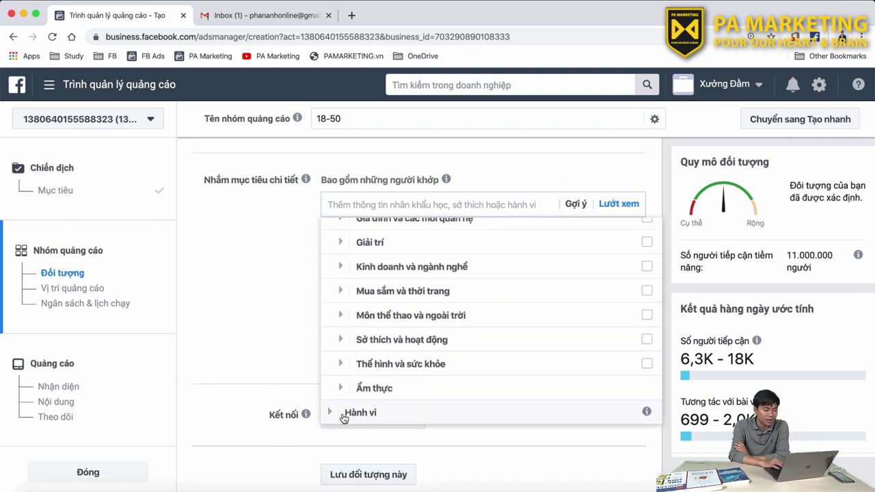
# - Expand the Hành vi category and review its subcategories from Chính trị (Mỹ) to Phân loại người tiêu dùng
pyautogui.click(329, 413)
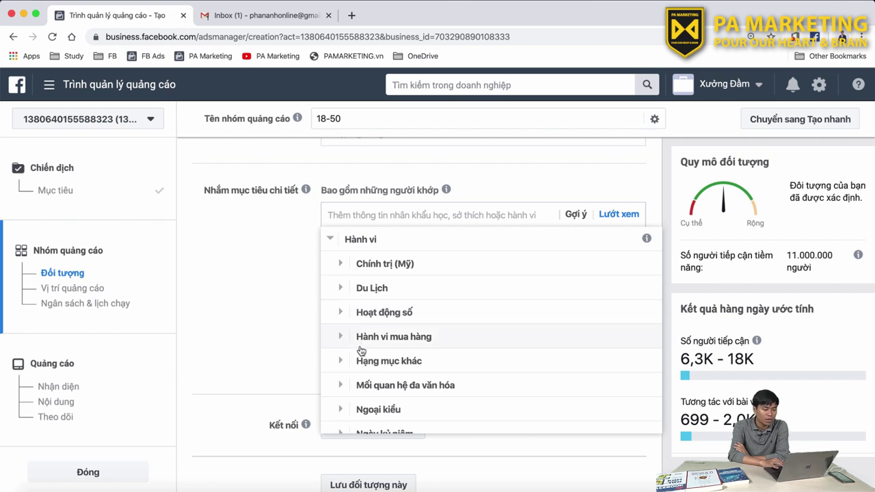
pyautogui.scroll(-2, 343, 344)
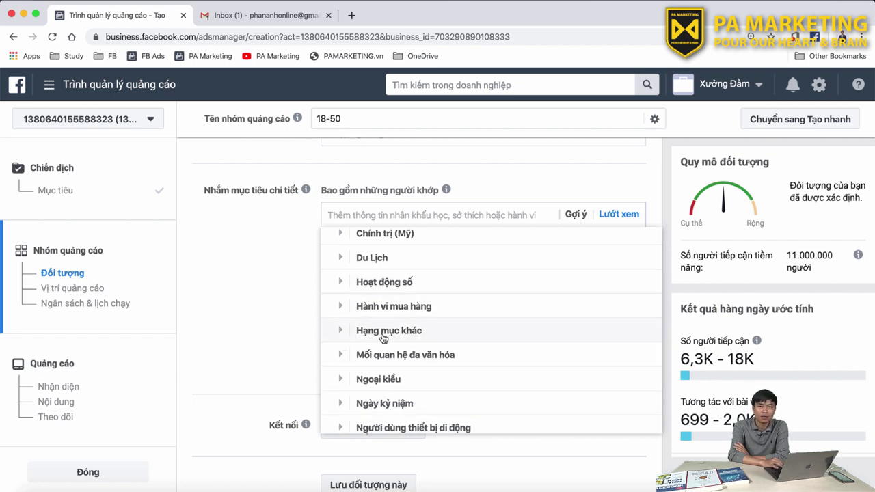
pyautogui.scroll(-1, 383, 339)
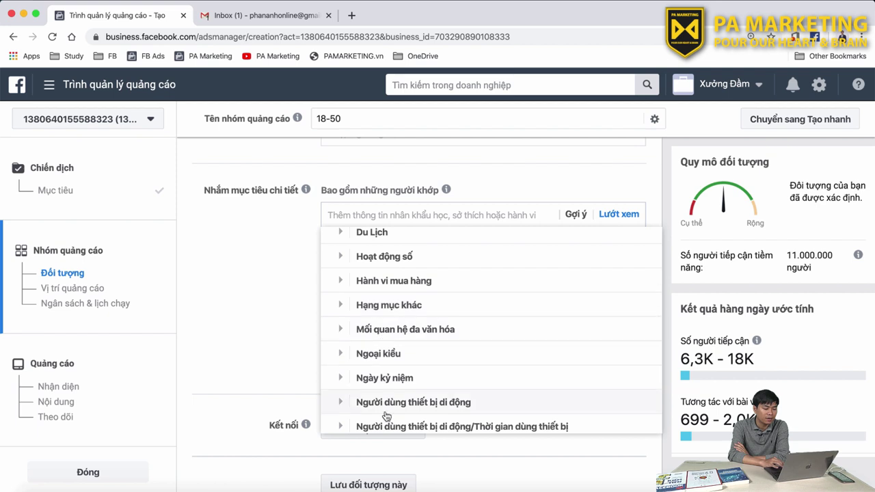
pyautogui.scroll(-2, 396, 404)
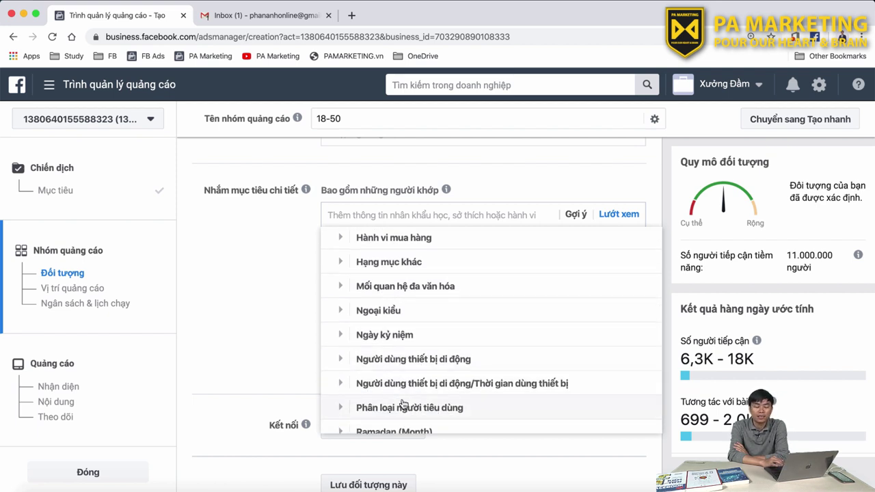
# - Expand Người dùng thiết bị di động > Tất cả thiết bị di động theo thương hiệu > Apple in the behaviour list
pyautogui.click(342, 359)
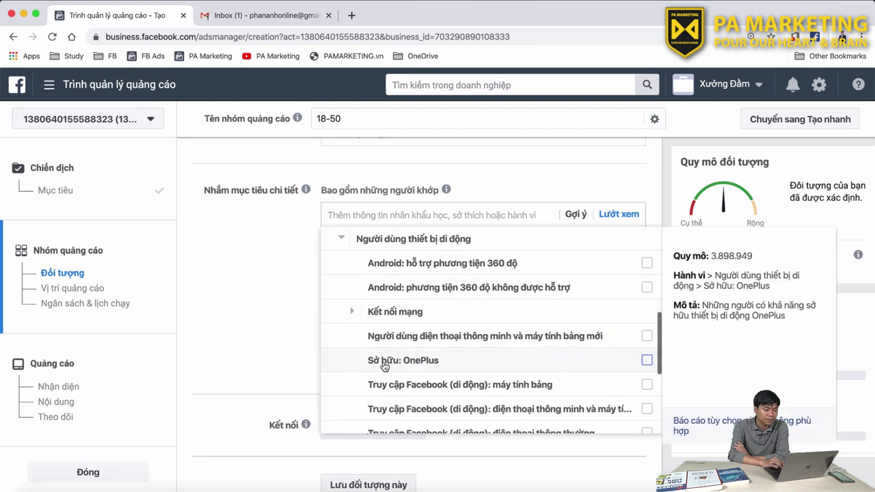
pyautogui.scroll(-5, 384, 366)
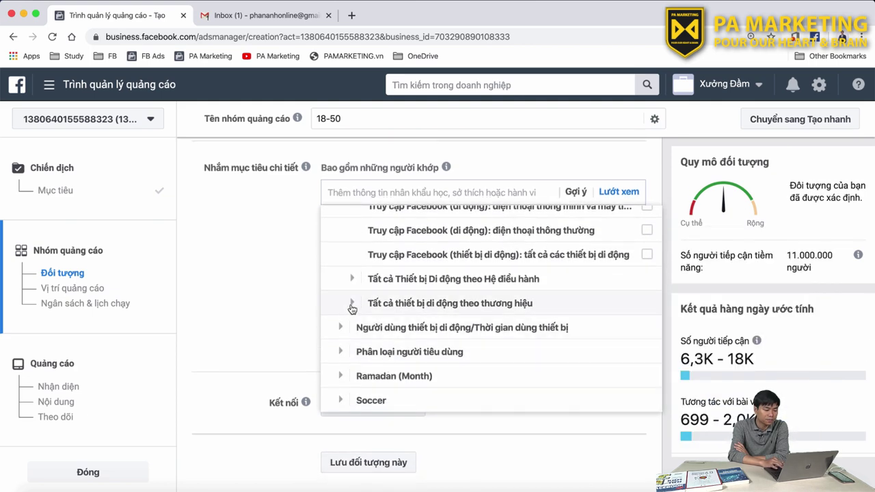
pyautogui.click(352, 304)
pyautogui.click(362, 271)
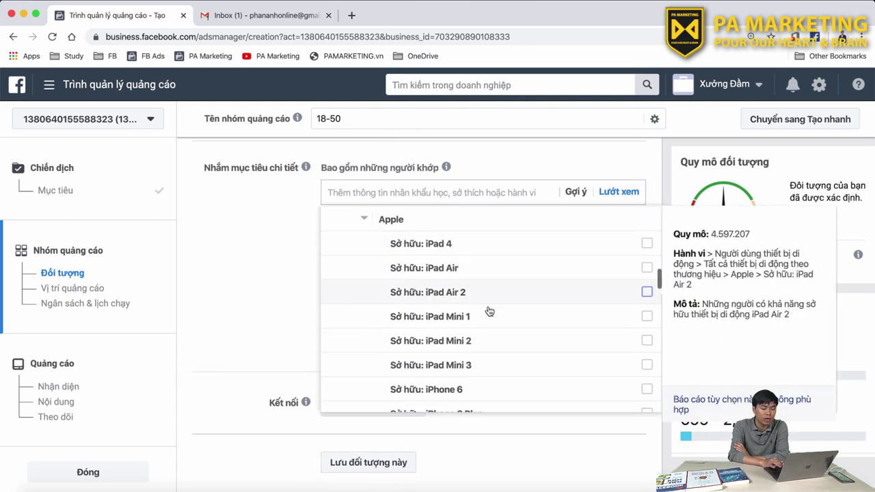
# - Review the Apple iPad and iPhone ownership and access options, and collapse the group of devices by brand
pyautogui.scroll(-10, 532, 347)
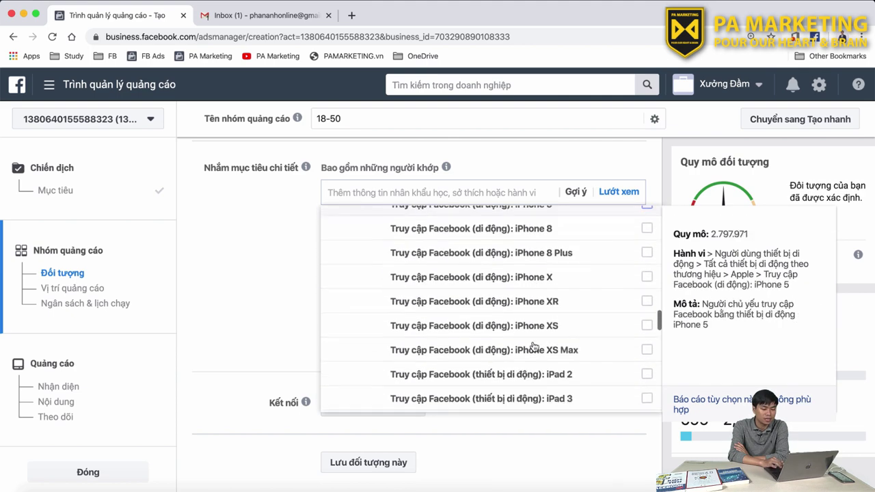
pyautogui.scroll(-5, 534, 347)
pyautogui.scroll(8, 534, 346)
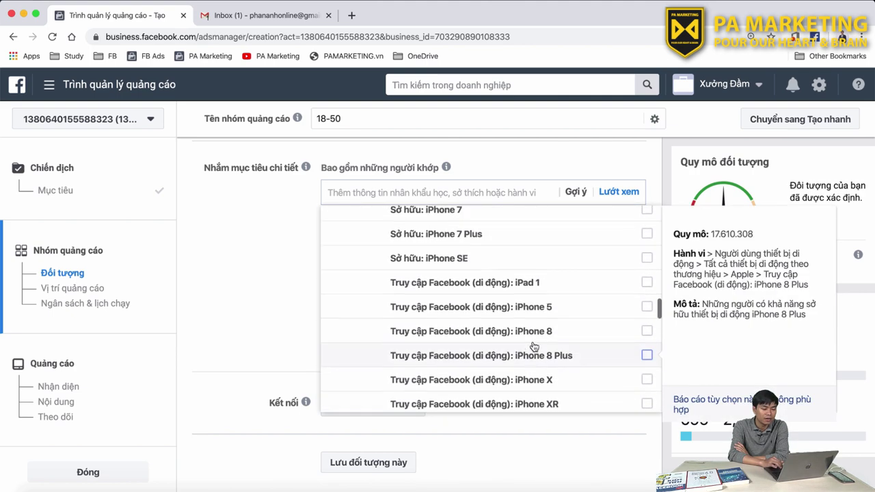
pyautogui.scroll(10, 533, 347)
pyautogui.scroll(-1, 454, 331)
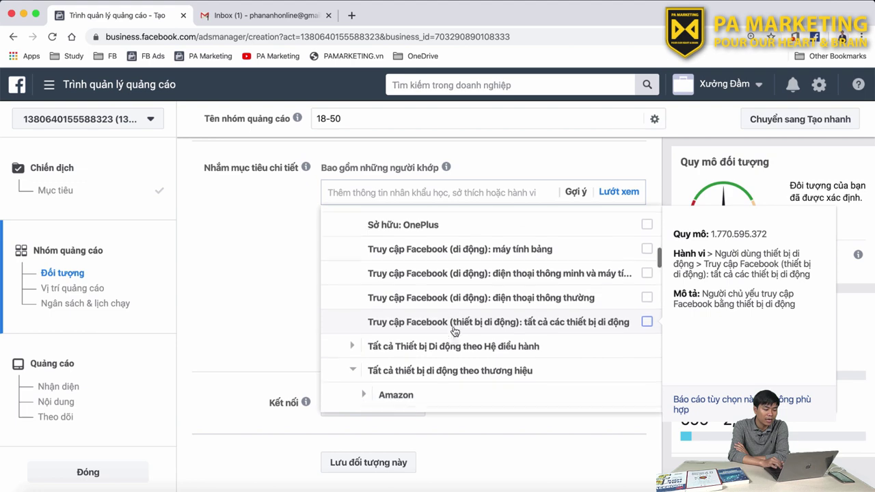
pyautogui.scroll(4, 355, 361)
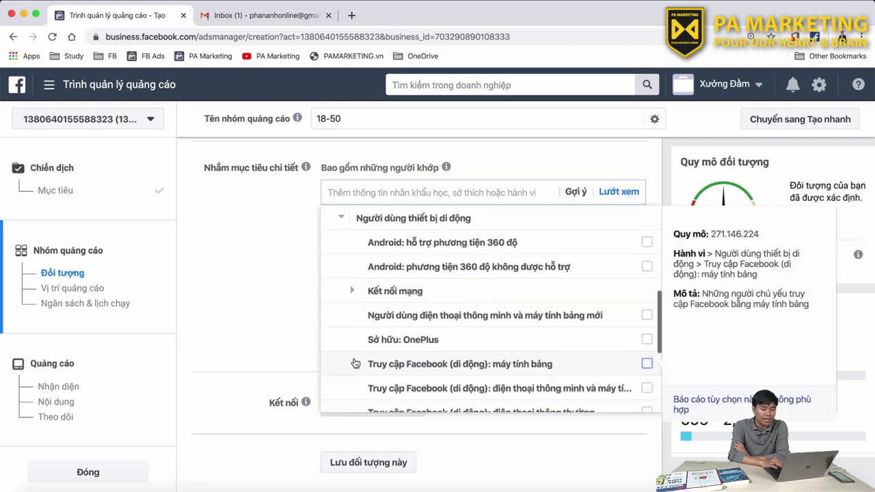
# - Close the behaviour list and look at the top-level categories available under Loại trừ những người khớp, leaving the exclusion empty
pyautogui.scroll(-3, 410, 334)
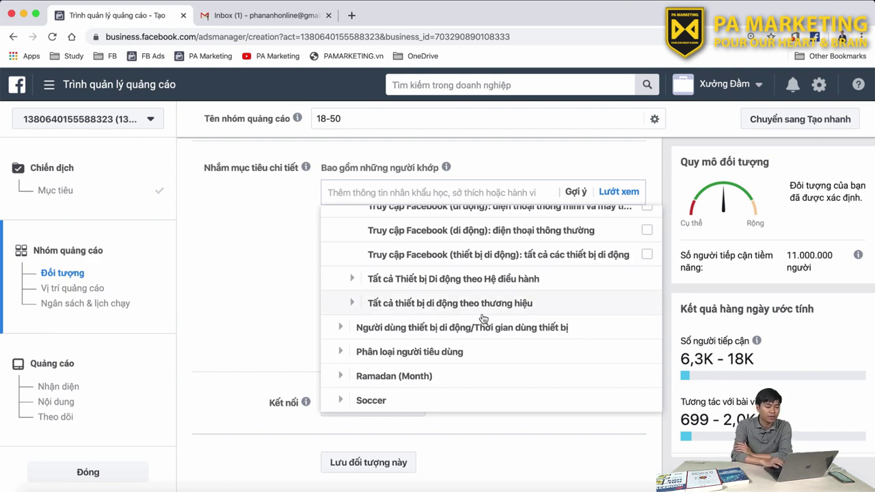
pyautogui.click(310, 247)
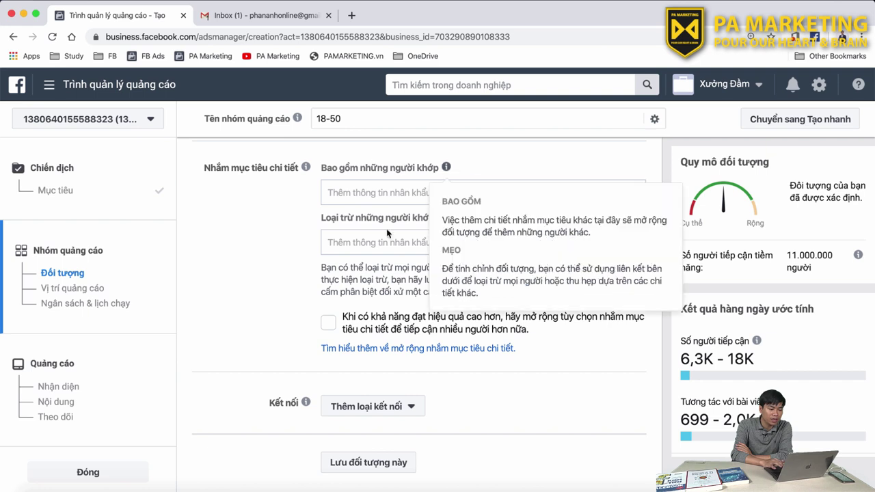
pyautogui.click(356, 246)
pyautogui.click(610, 242)
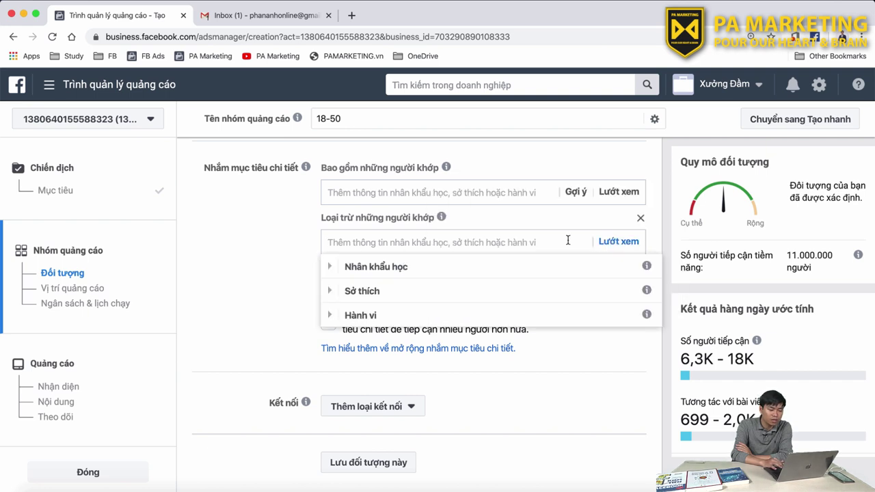
pyautogui.click(257, 272)
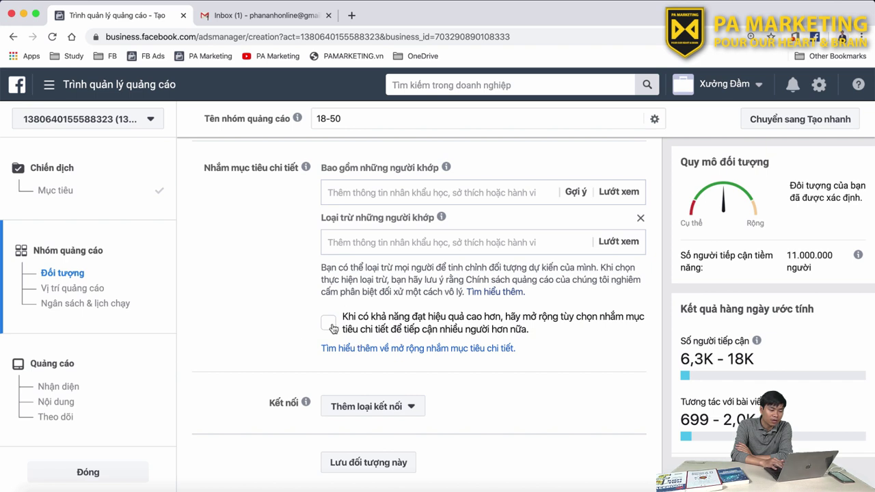
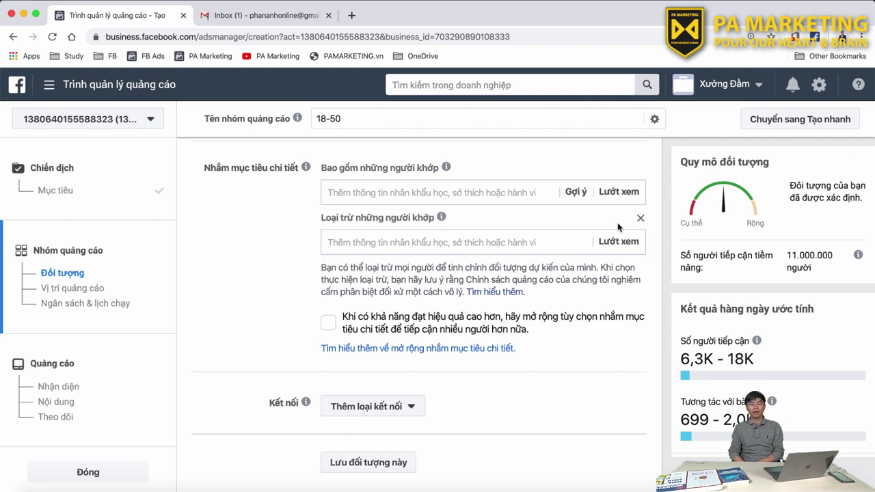
# - Review the ad set's Vị trí quảng cáo and Ngân sách & lịch chạy sections, and return to Nhắm mục tiêu chi tiết
pyautogui.scroll(-5, 618, 223)
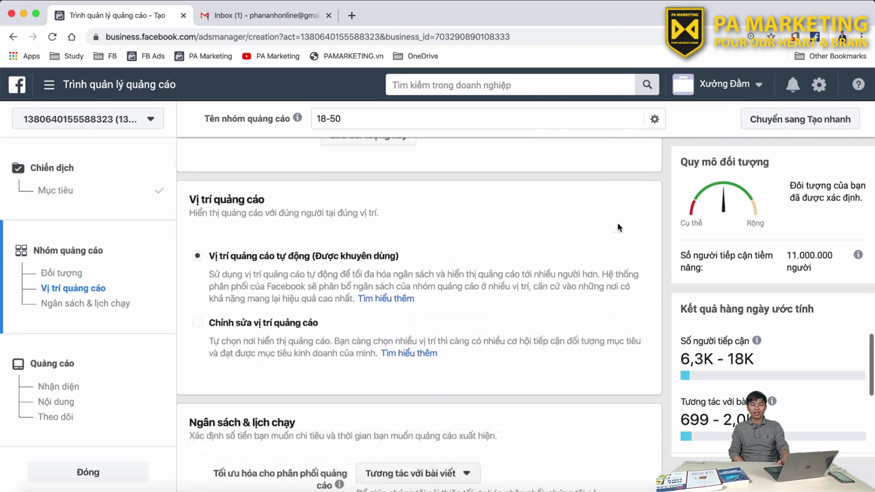
pyautogui.scroll(1, 617, 222)
pyautogui.scroll(-3, 617, 222)
pyautogui.scroll(6, 617, 222)
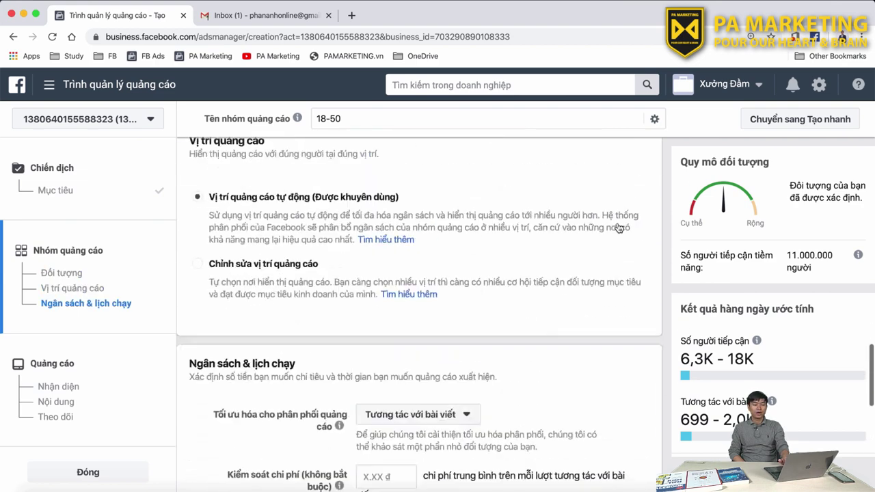
pyautogui.scroll(-3, 617, 224)
pyautogui.scroll(2, 618, 224)
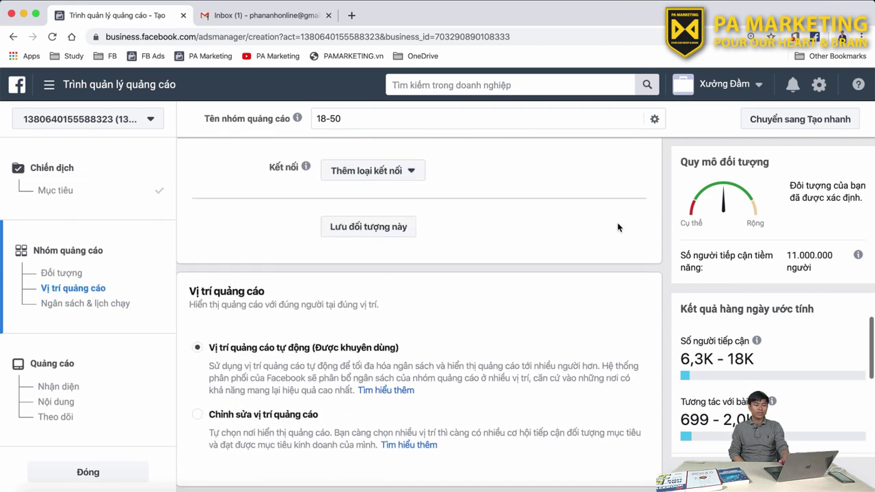
pyautogui.scroll(-2, 617, 224)
pyautogui.scroll(-8, 617, 227)
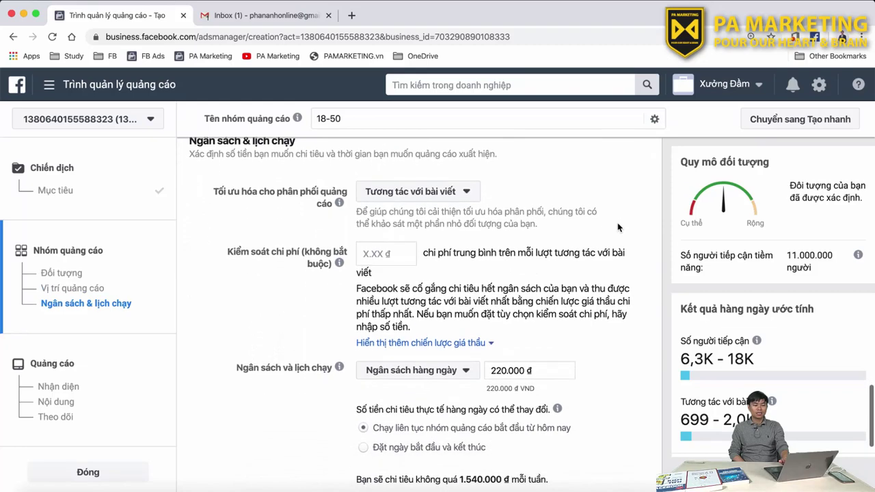
pyautogui.scroll(-2, 618, 226)
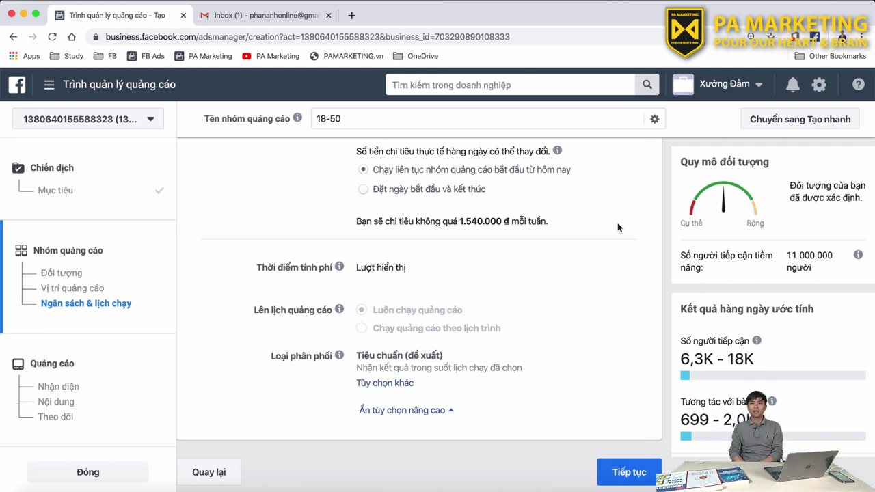
pyautogui.scroll(10, 617, 228)
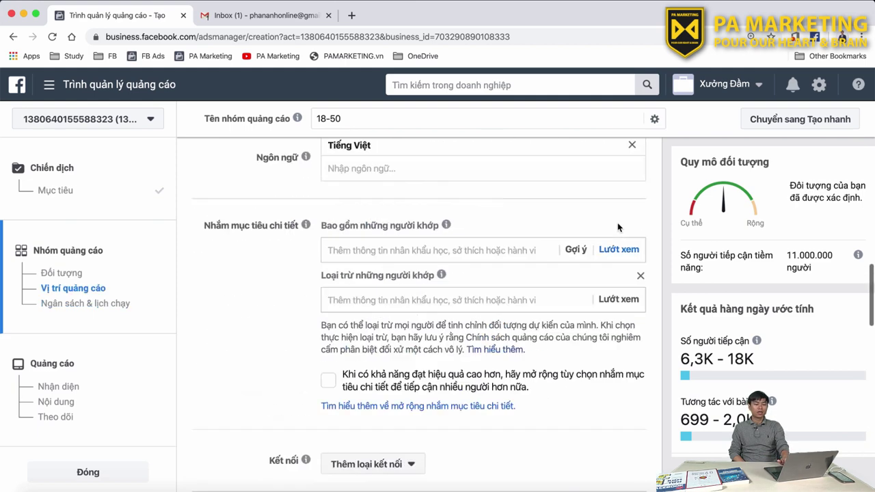
pyautogui.scroll(-6, 617, 228)
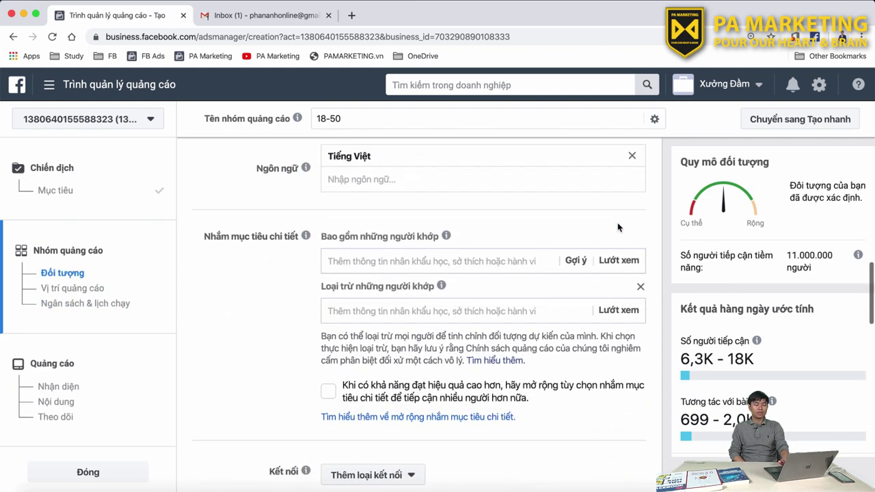
pyautogui.scroll(1, 618, 223)
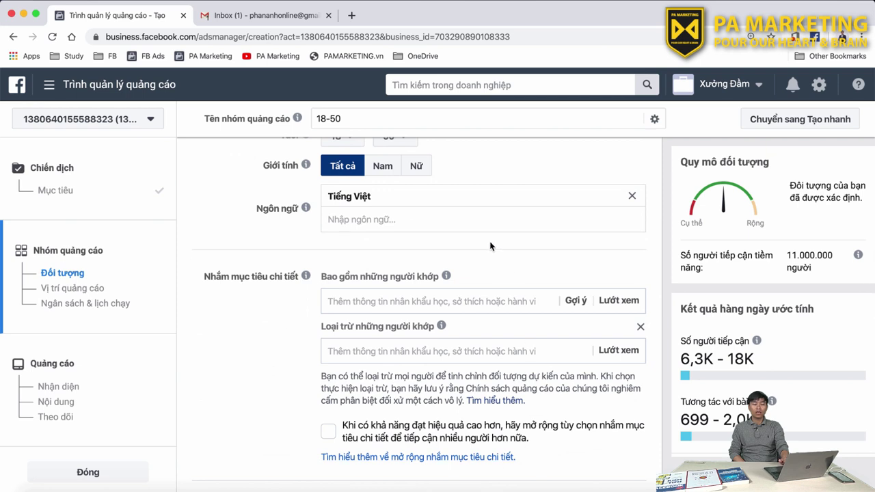